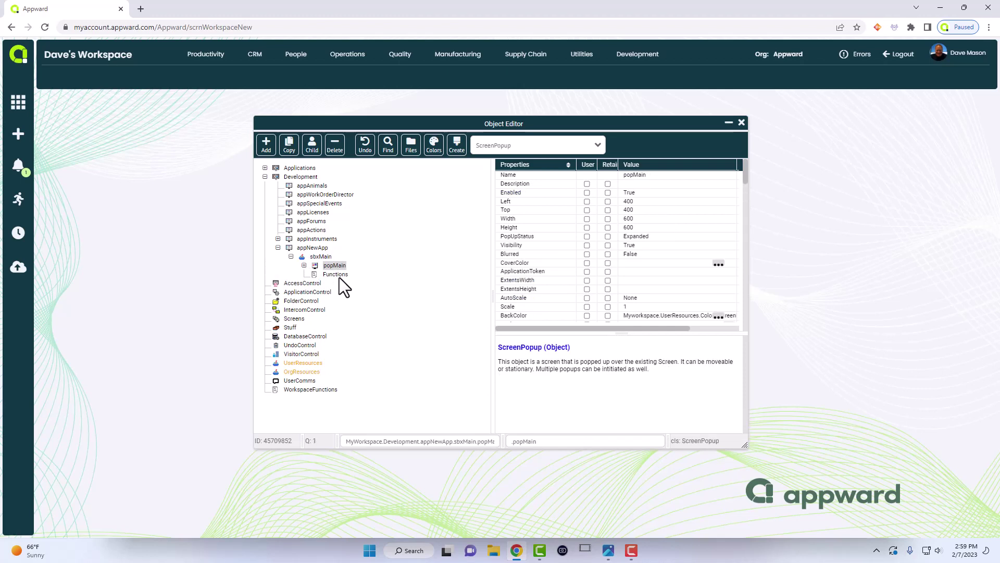
Examine the Functions under sbxMain and the properties of appNewApp and its sandbox, then close the Object Editor
{"action": "double_click", "coordinate": [335, 275]}
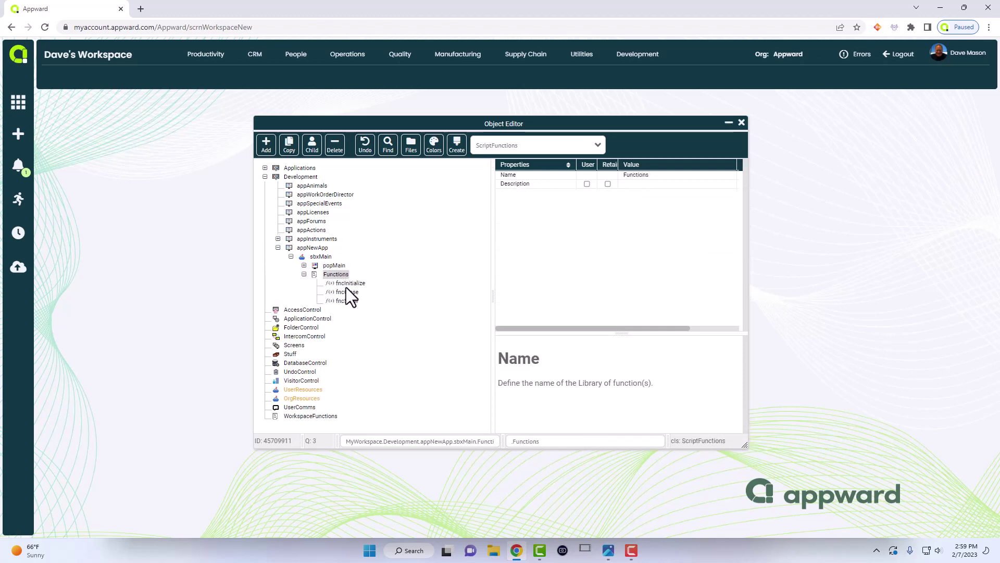
{"action": "left_click", "coordinate": [319, 249]}
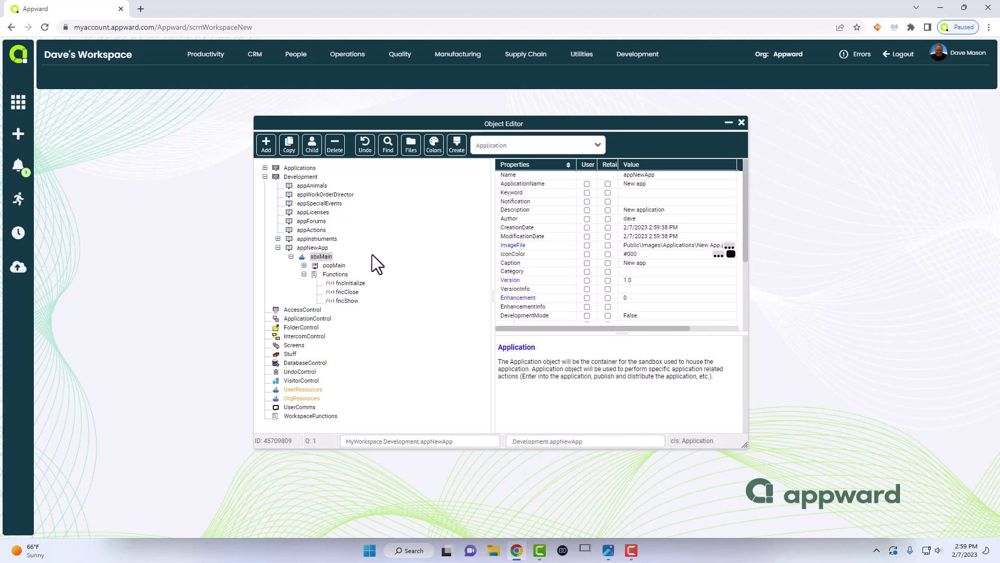
{"action": "left_click", "coordinate": [322, 257]}
{"action": "scroll", "coordinate": [645, 257], "scroll_direction": "down", "scroll_amount": 5}
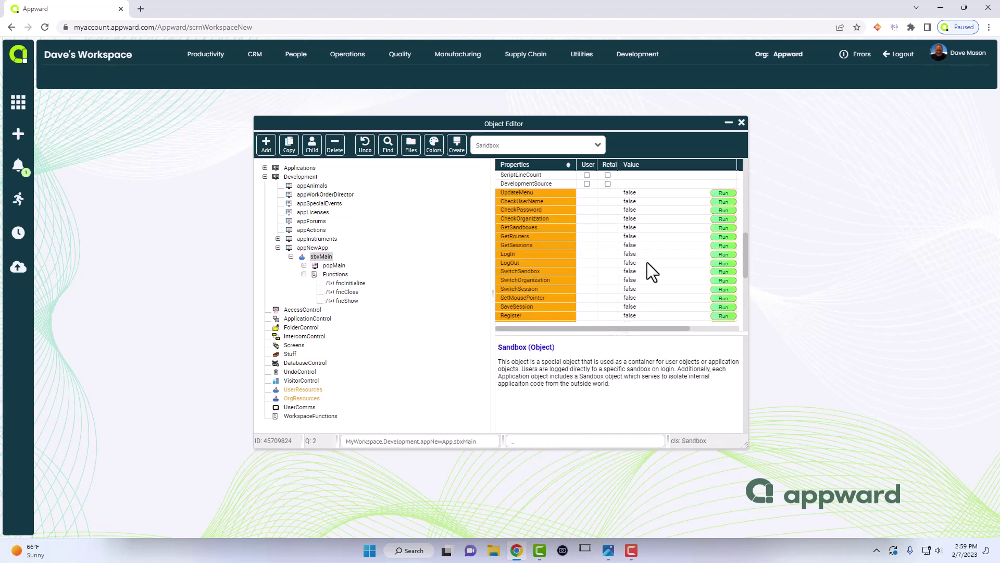
{"action": "scroll", "coordinate": [648, 261], "scroll_direction": "up", "scroll_amount": 3}
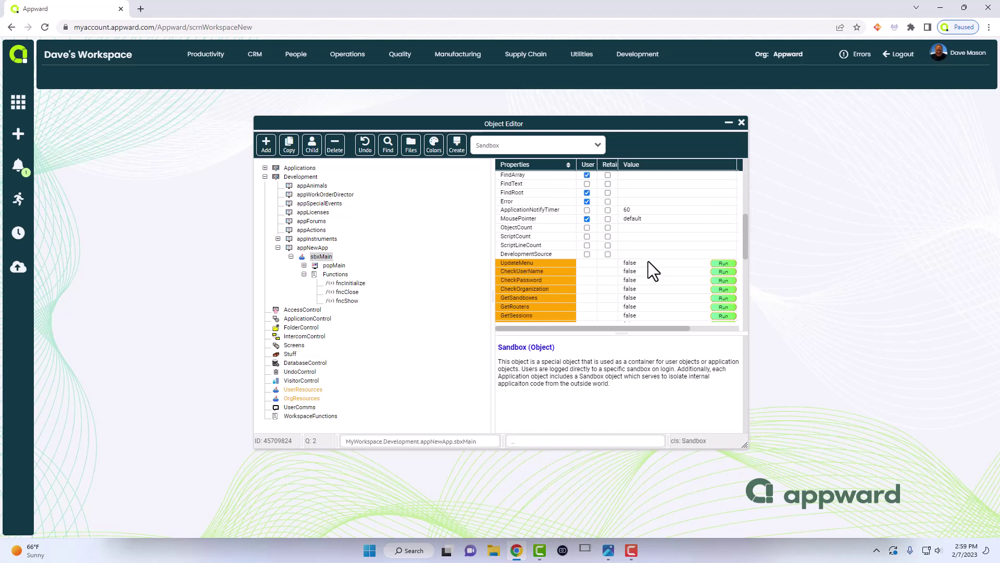
{"action": "scroll", "coordinate": [655, 264], "scroll_direction": "down", "scroll_amount": 5}
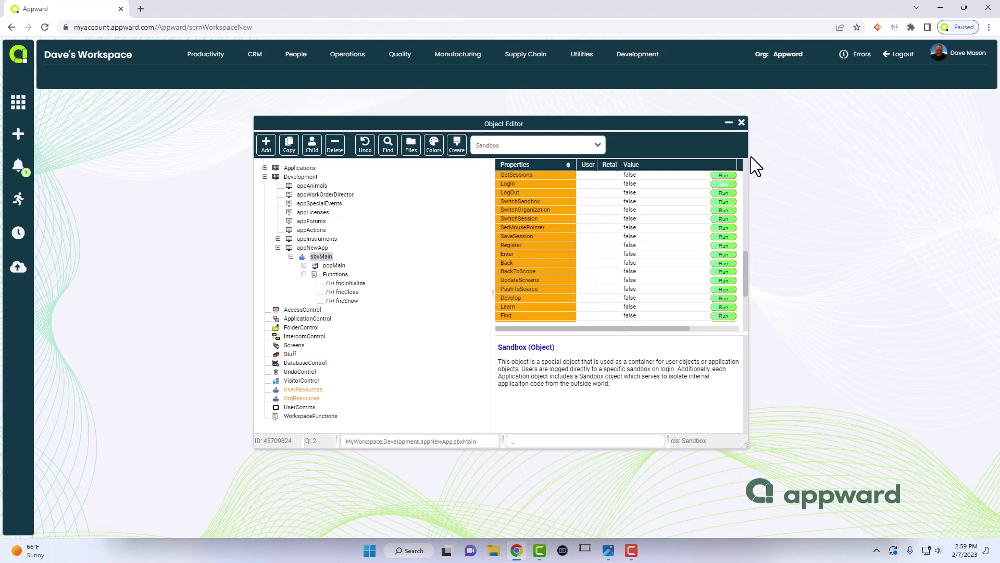
{"action": "left_click", "coordinate": [741, 123]}
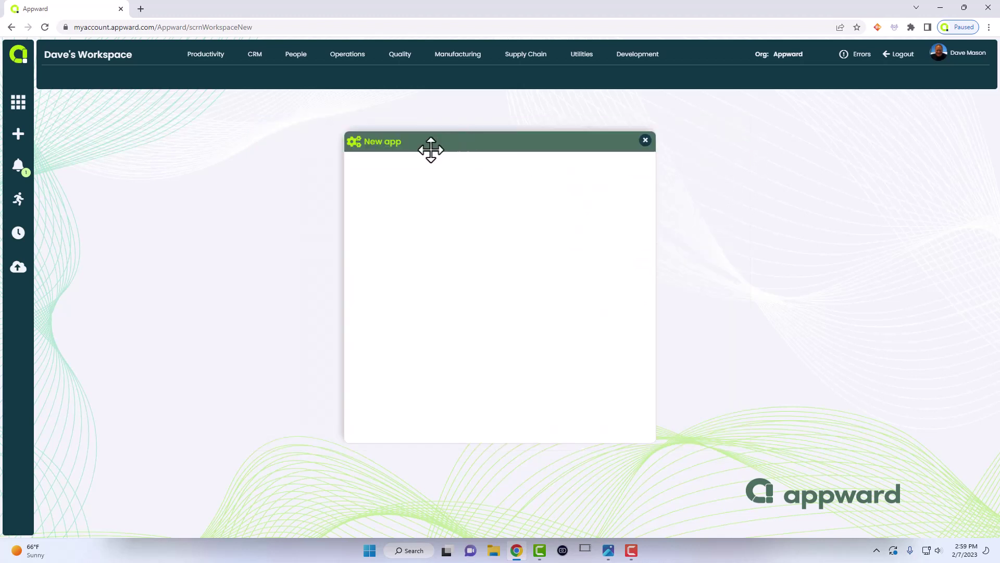
Move the New app popup aside, view the apps in the Development tray, and close the tray
{"action": "left_click_drag", "start_coordinate": [431, 146], "coordinate": [298, 149]}
{"action": "left_click", "coordinate": [16, 103]}
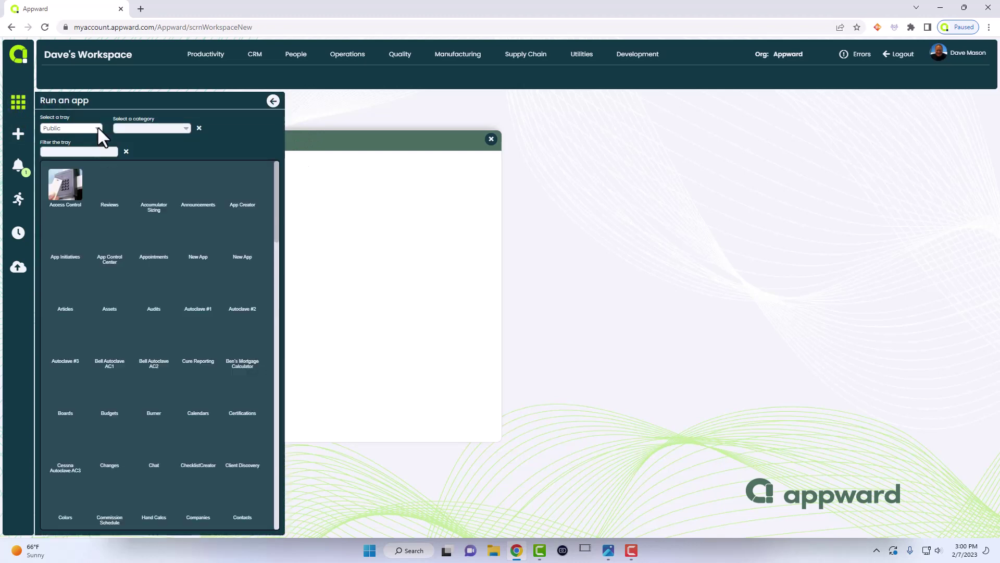
{"action": "left_click", "coordinate": [98, 129]}
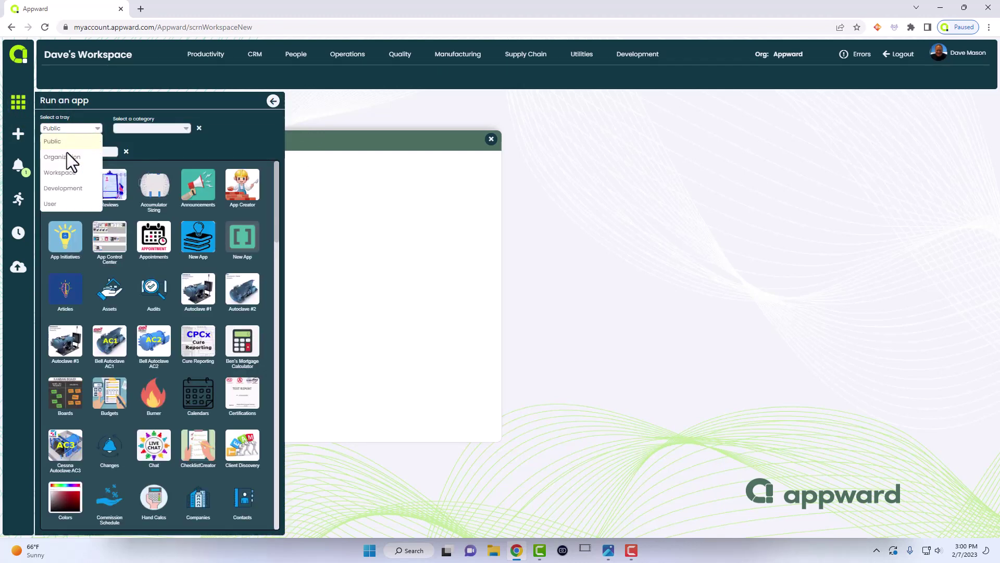
{"action": "left_click", "coordinate": [68, 188]}
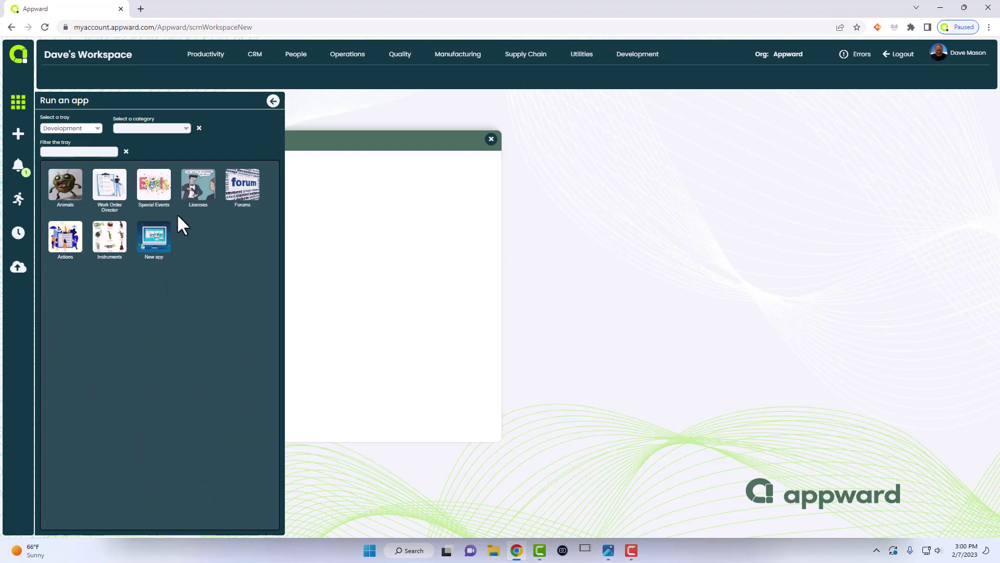
{"action": "left_click", "coordinate": [272, 102]}
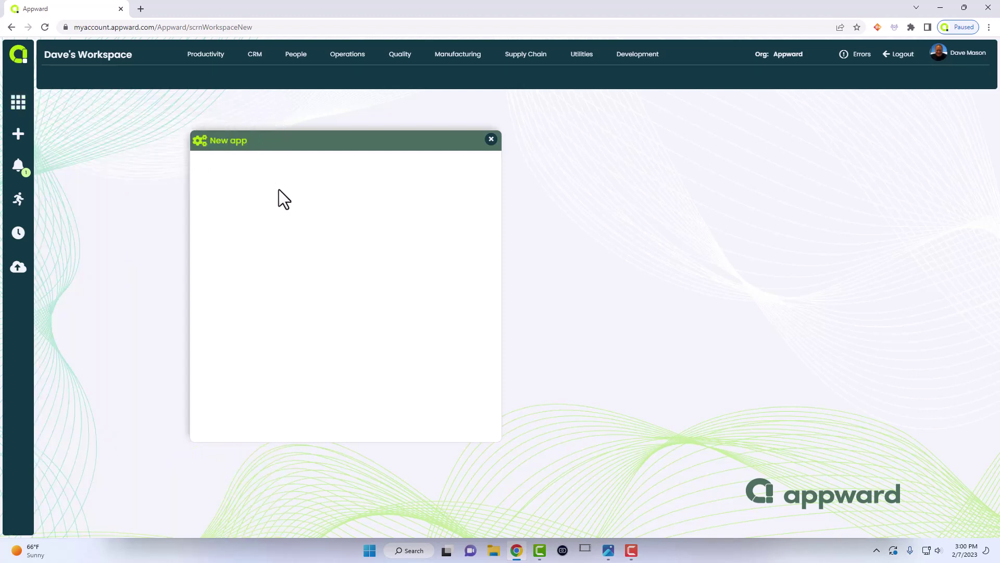
Open the New app popup in Screen Design and arrange the popup and the Screen Editor for side-by-side work
{"action": "right_click", "coordinate": [281, 190]}
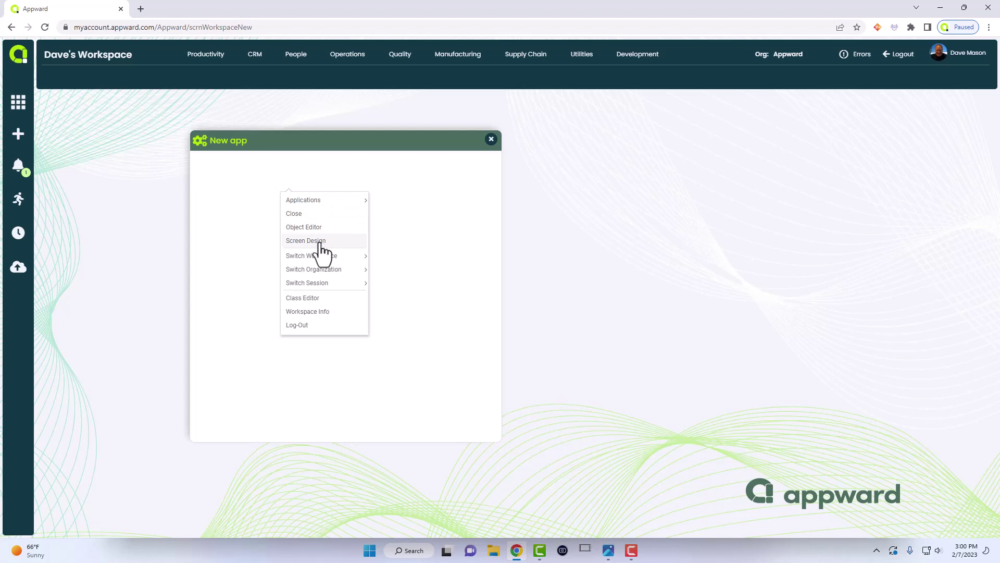
{"action": "left_click", "coordinate": [319, 241]}
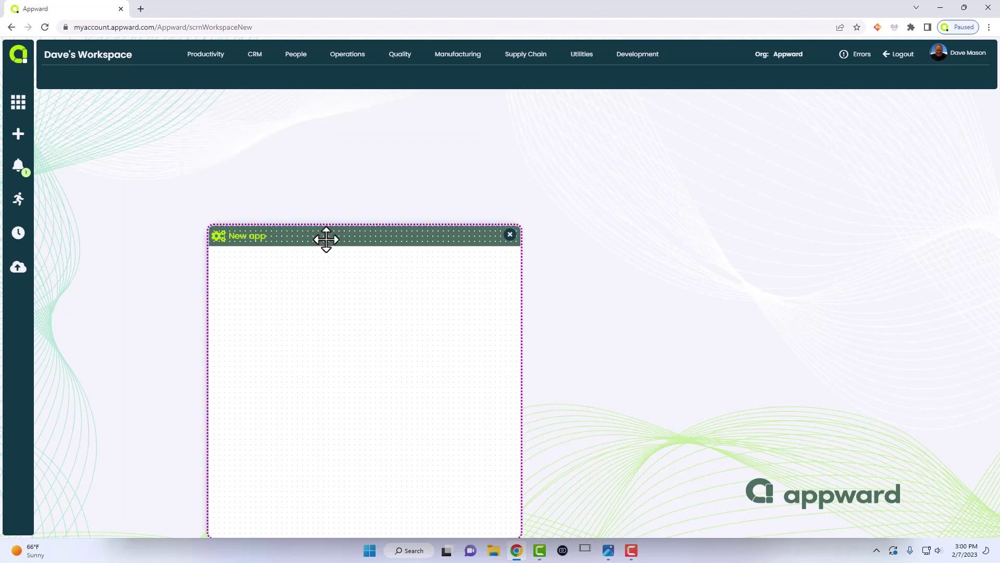
{"action": "left_click_drag", "start_coordinate": [311, 237], "coordinate": [237, 140]}
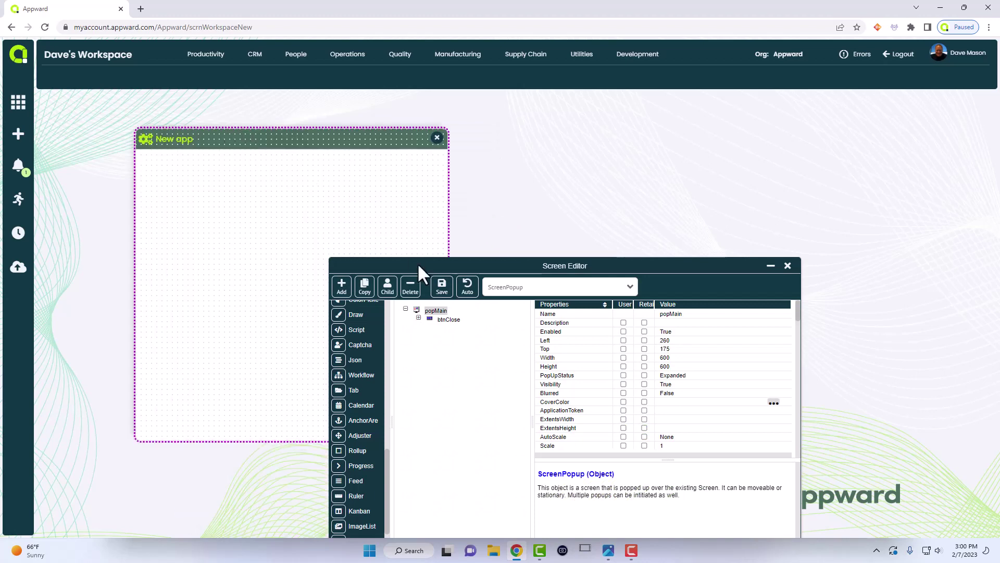
{"action": "left_click_drag", "start_coordinate": [439, 264], "coordinate": [548, 182]}
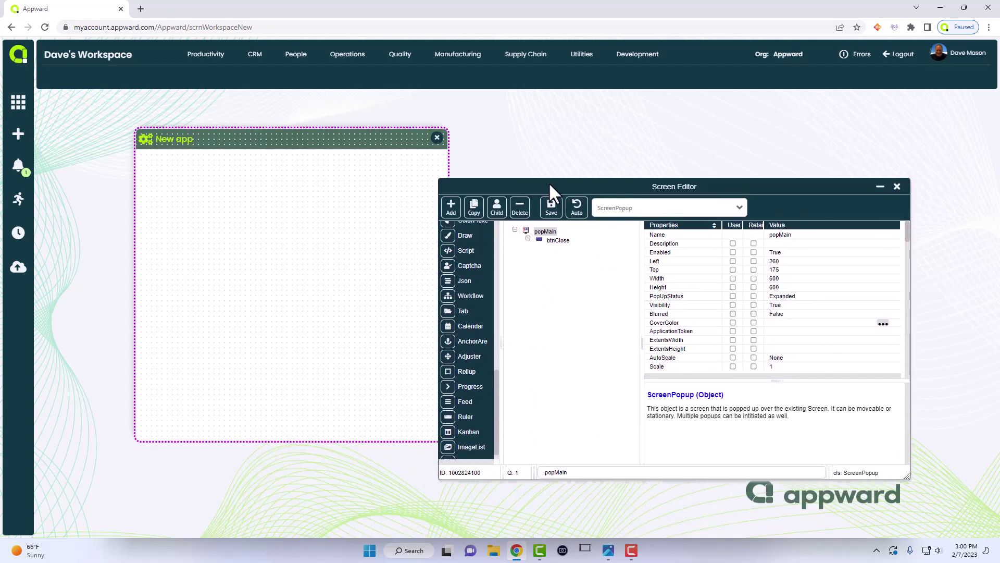
Add a Tab control to the New app popup and place it just below the header at left 5, top 50
{"action": "left_click", "coordinate": [456, 310]}
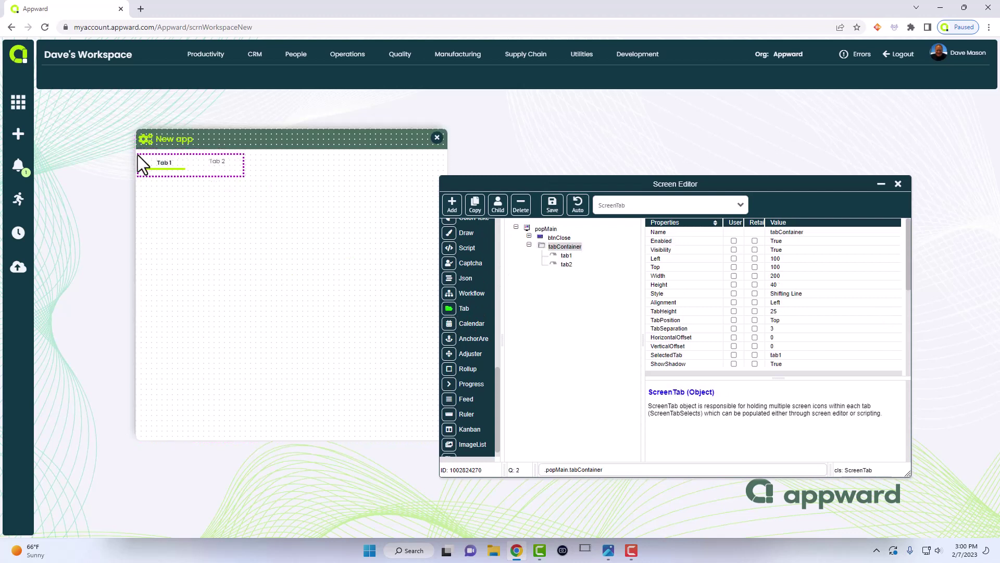
{"action": "left_click_drag", "start_coordinate": [139, 154], "coordinate": [262, 196]}
Examine the properties of tabContainer and its child tabs tab1 and tab2
{"action": "left_click", "coordinate": [210, 164]}
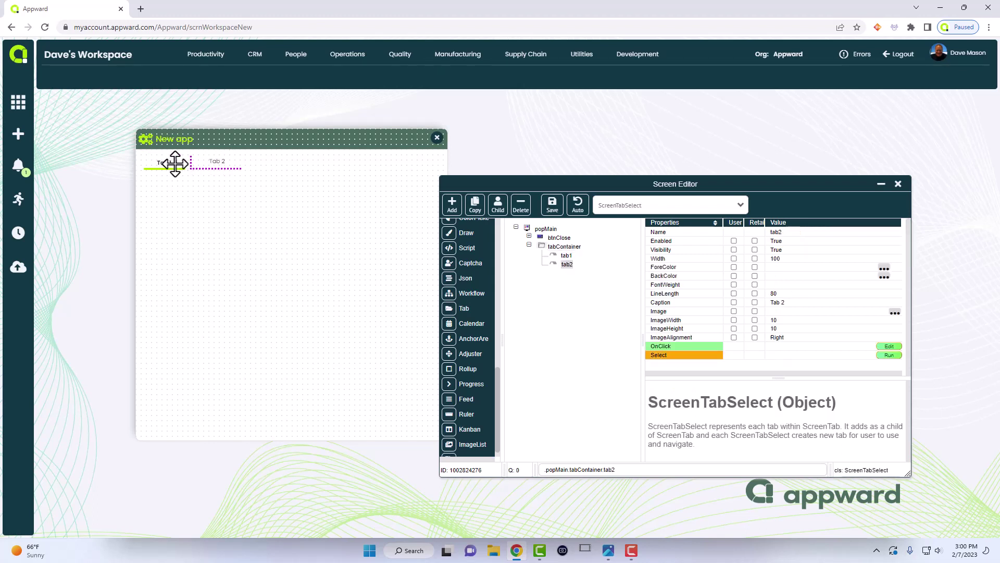
{"action": "left_click", "coordinate": [194, 162]}
{"action": "left_click", "coordinate": [214, 163]}
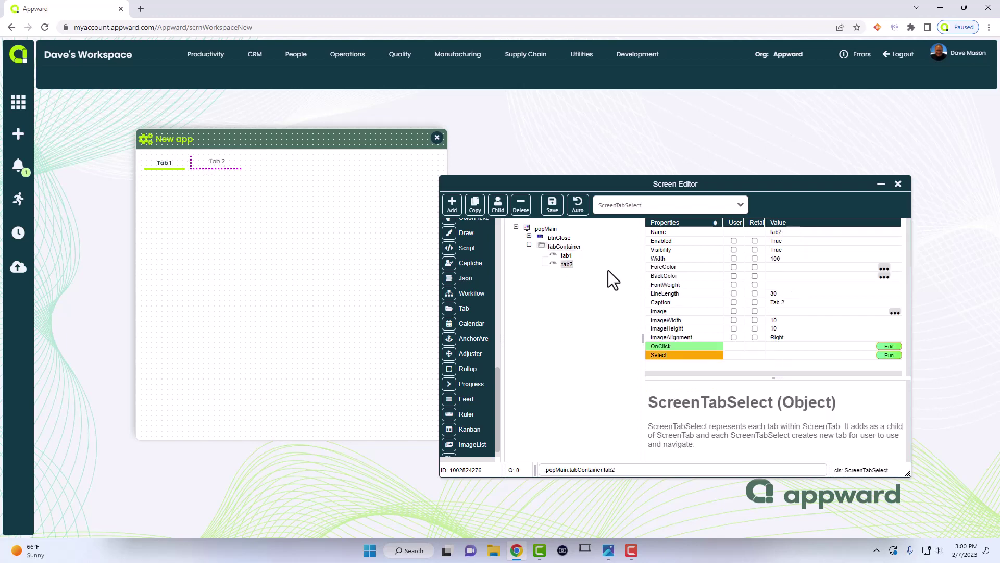
{"action": "left_click", "coordinate": [562, 247]}
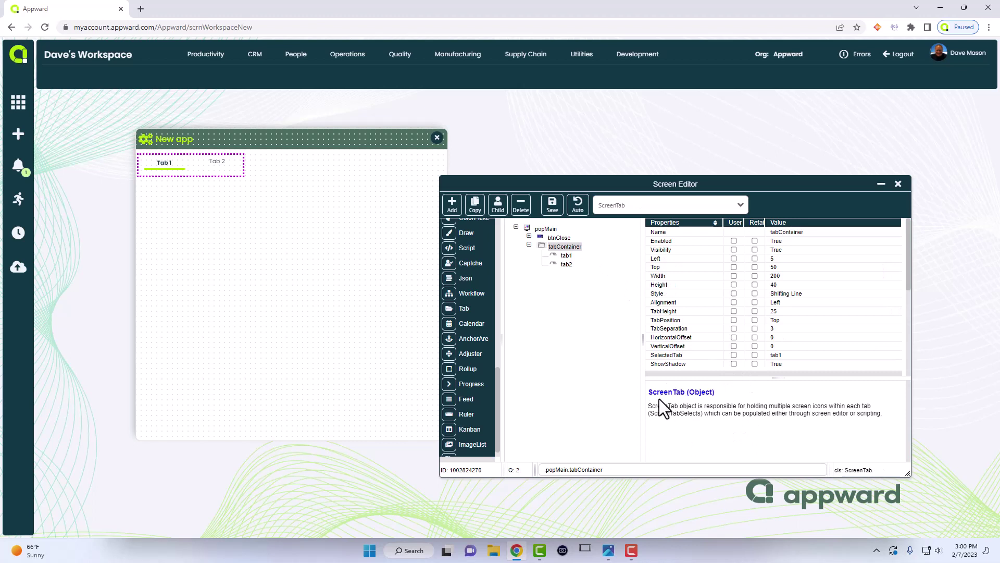
{"action": "left_click", "coordinate": [568, 257]}
{"action": "left_click", "coordinate": [567, 265]}
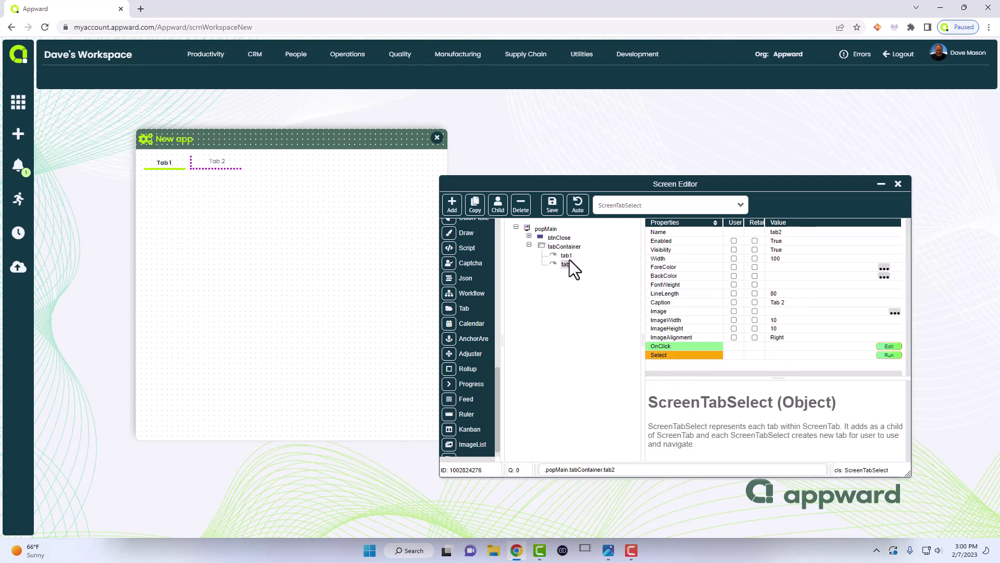
{"action": "left_click", "coordinate": [568, 256]}
Add two more tabs after tab2 and widen the tab container so it spans most of the popup
{"action": "left_click", "coordinate": [566, 264]}
{"action": "left_click", "coordinate": [452, 212]}
{"action": "left_click", "coordinate": [452, 212]}
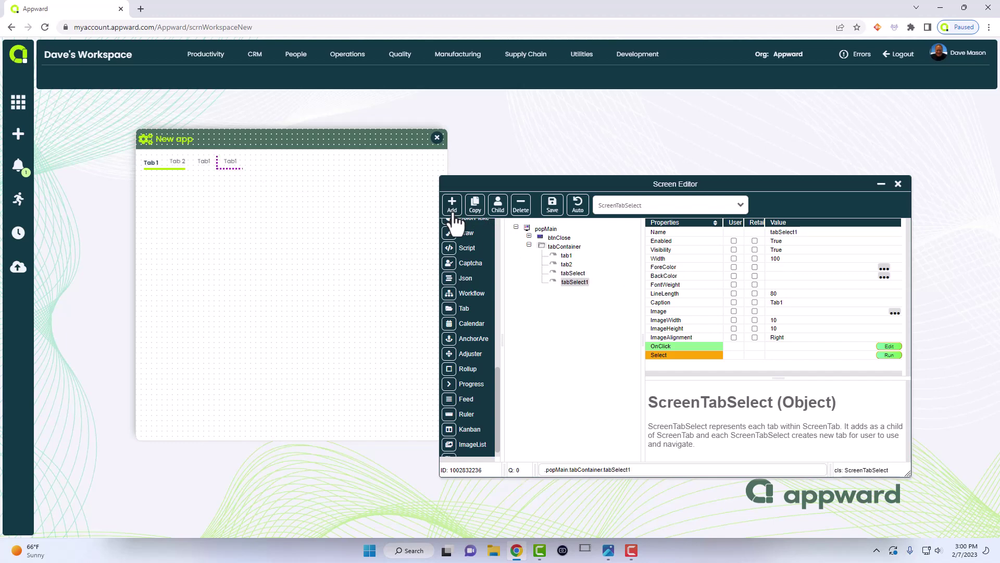
{"action": "left_click", "coordinate": [231, 161]}
{"action": "left_click_drag", "start_coordinate": [264, 166], "coordinate": [408, 172]}
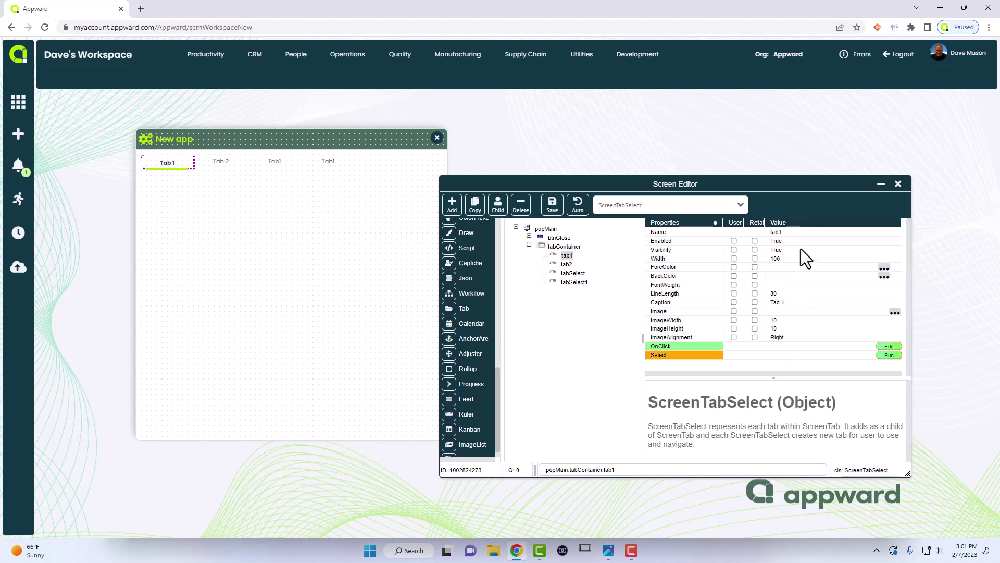
Rename the first tab as tabGeneral and set its caption to General
{"action": "left_click", "coordinate": [788, 234]}
{"action": "type", "text": "tabGener"}
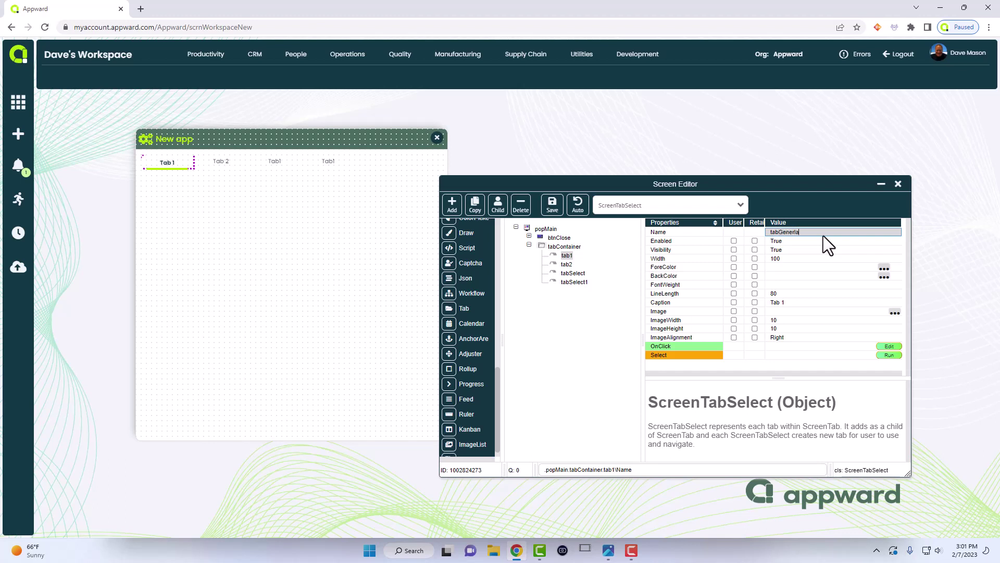
{"action": "type", "text": "al"}
{"action": "key", "text": "Return"}
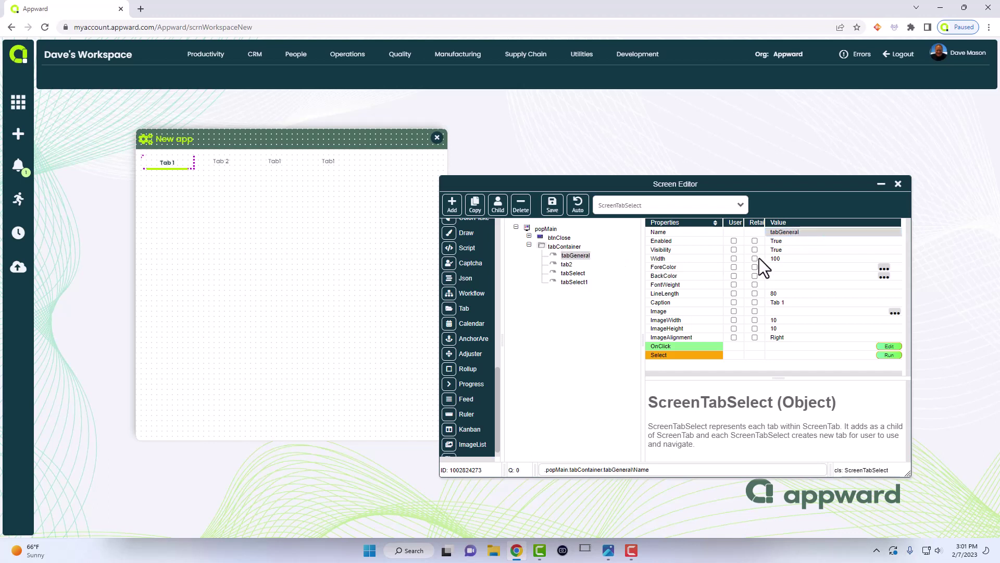
{"action": "left_click", "coordinate": [773, 305]}
{"action": "type", "text": "G"}
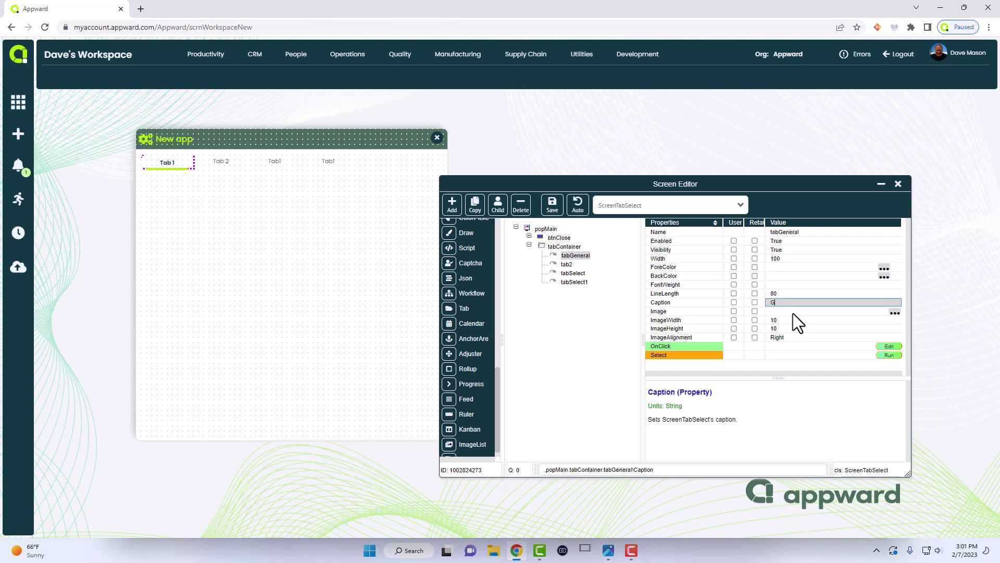
{"action": "type", "text": "eneral"}
{"action": "key", "text": "Return"}
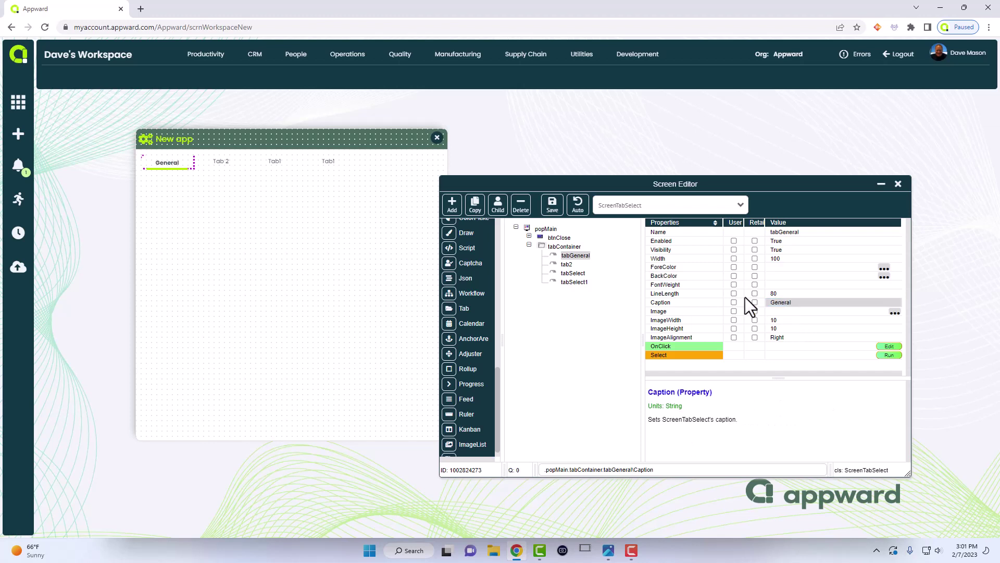
Rename the second tab, tab2, as tabSettings
{"action": "left_click", "coordinate": [566, 265]}
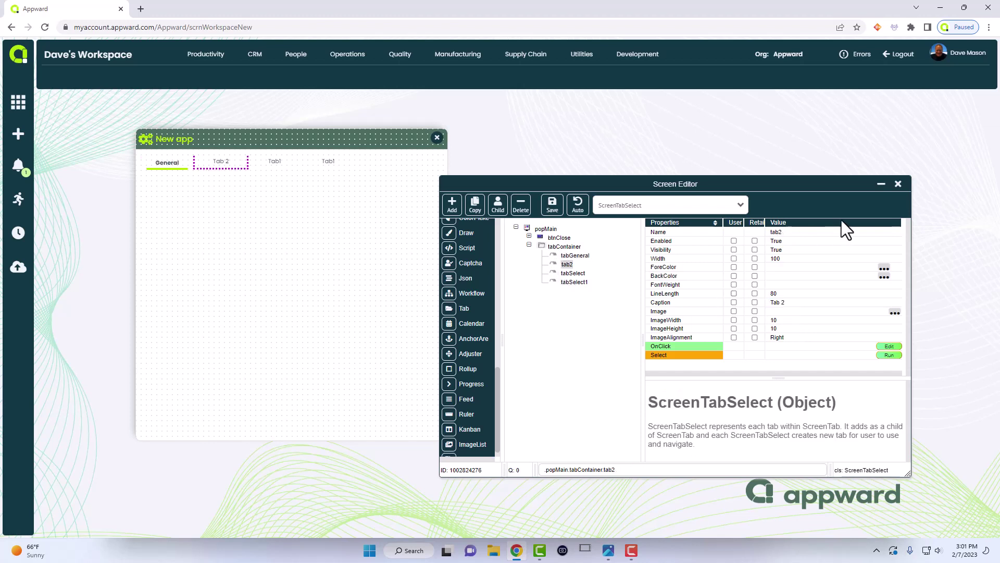
{"action": "left_click", "coordinate": [801, 235]}
{"action": "key", "text": "BackSpace"}
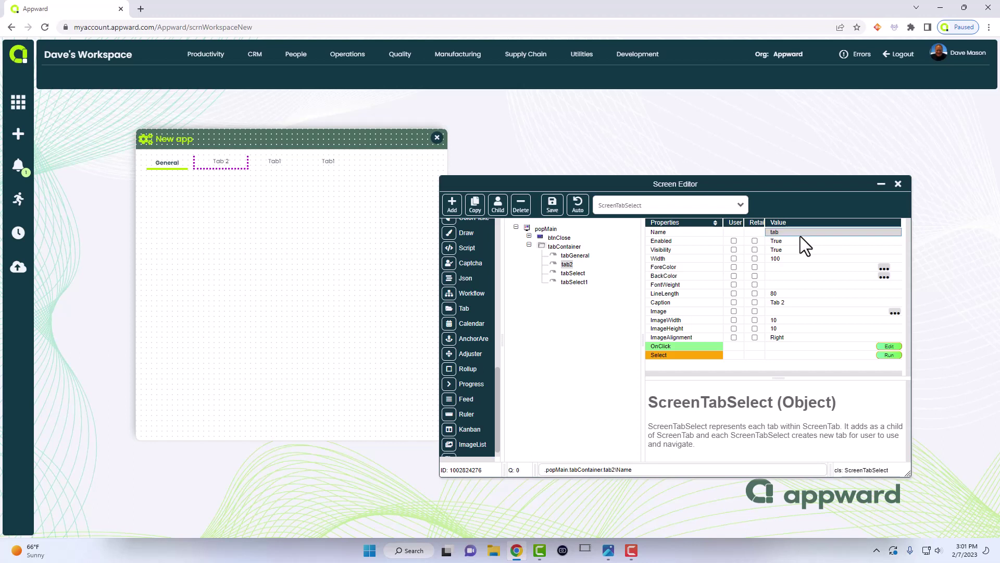
{"action": "type", "text": "Settings"}
{"action": "key", "text": "Return"}
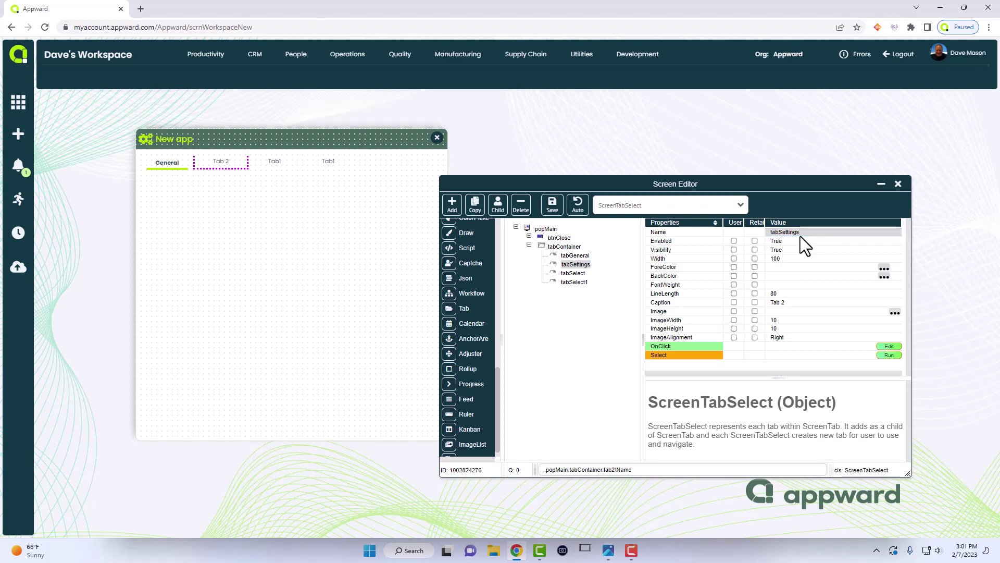
Set the caption of tabSettings to Settings
{"action": "left_click", "coordinate": [783, 301]}
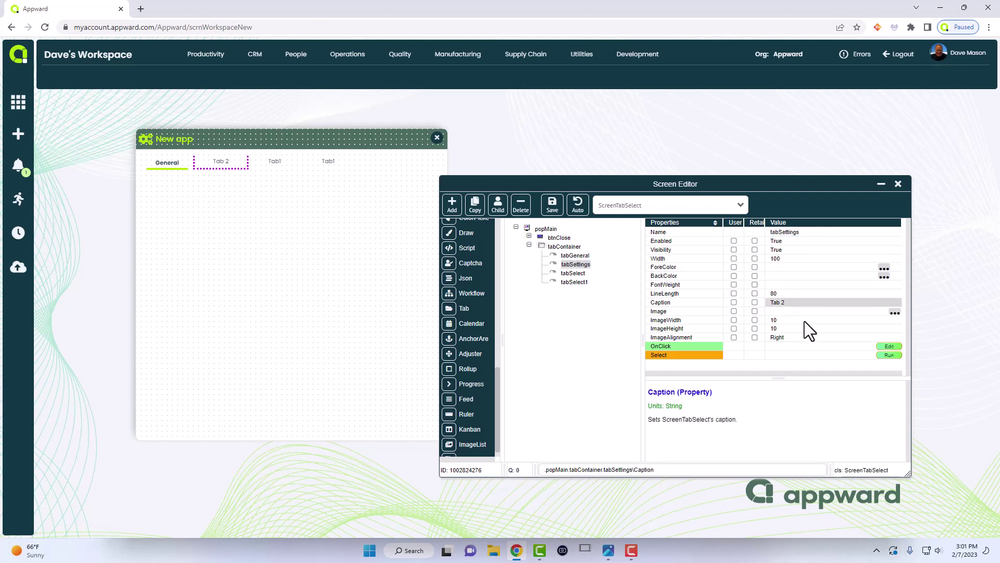
{"action": "type", "text": "Setting"}
{"action": "key", "text": "Return"}
{"action": "key", "text": "F2"}
{"action": "type", "text": "0s"}
{"action": "key", "text": "Return"}
{"action": "key", "text": "F2"}
{"action": "key", "text": "BackSpace"}
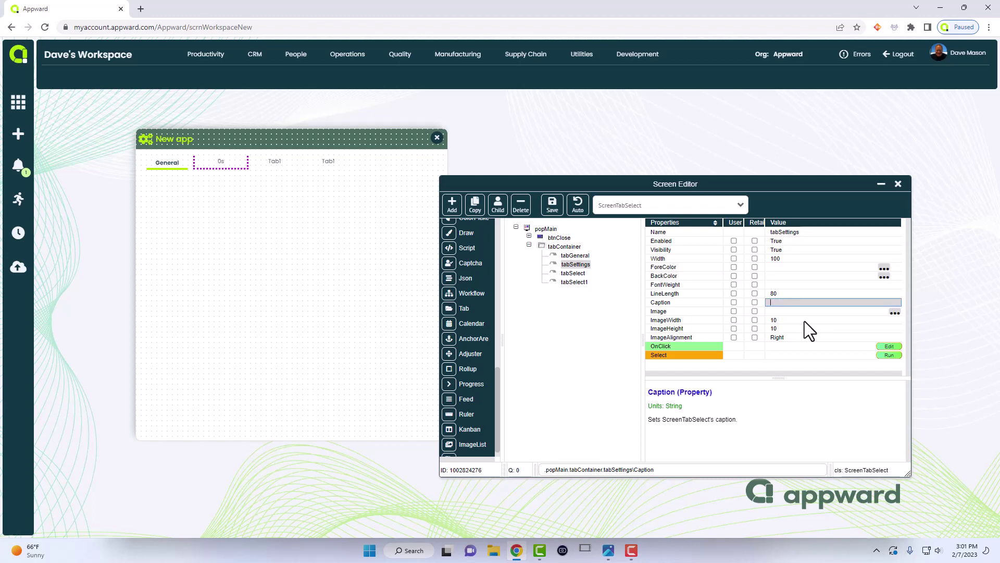
{"action": "type", "text": "Settings"}
{"action": "key", "text": "Return"}
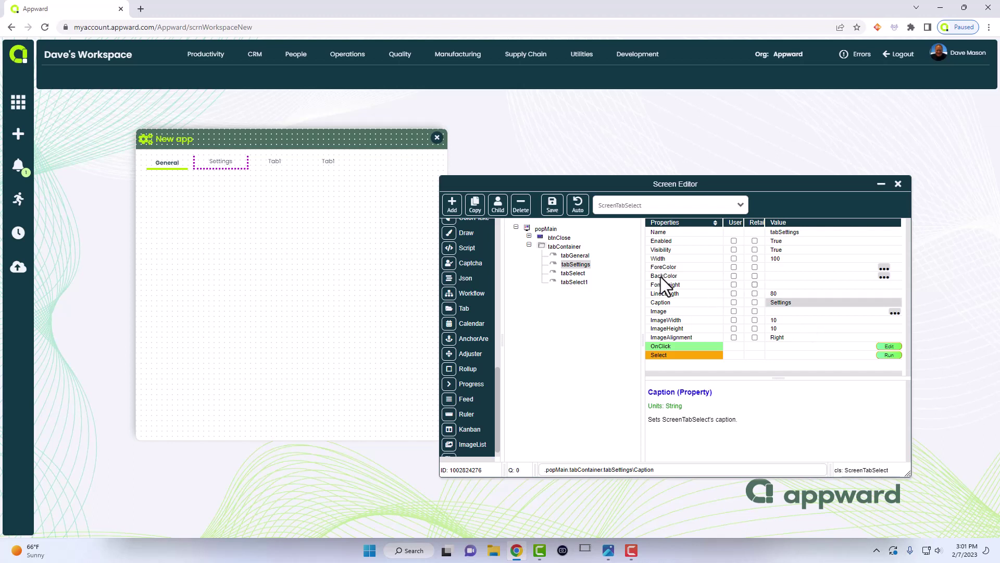
Rename the third tab, tabSelect, as tabNotes
{"action": "left_click", "coordinate": [574, 273]}
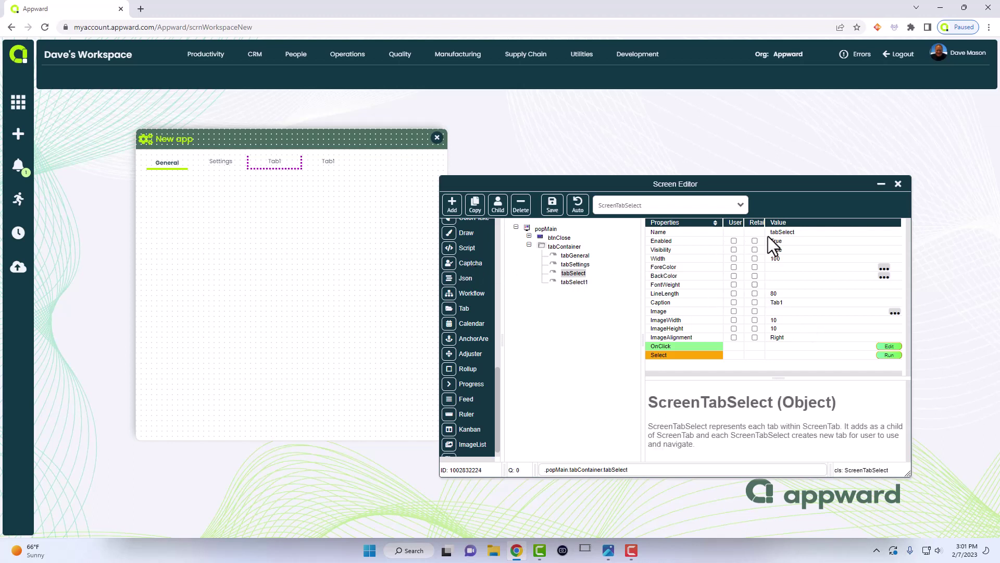
{"action": "left_click", "coordinate": [797, 232]}
{"action": "type", "text": "ta"}
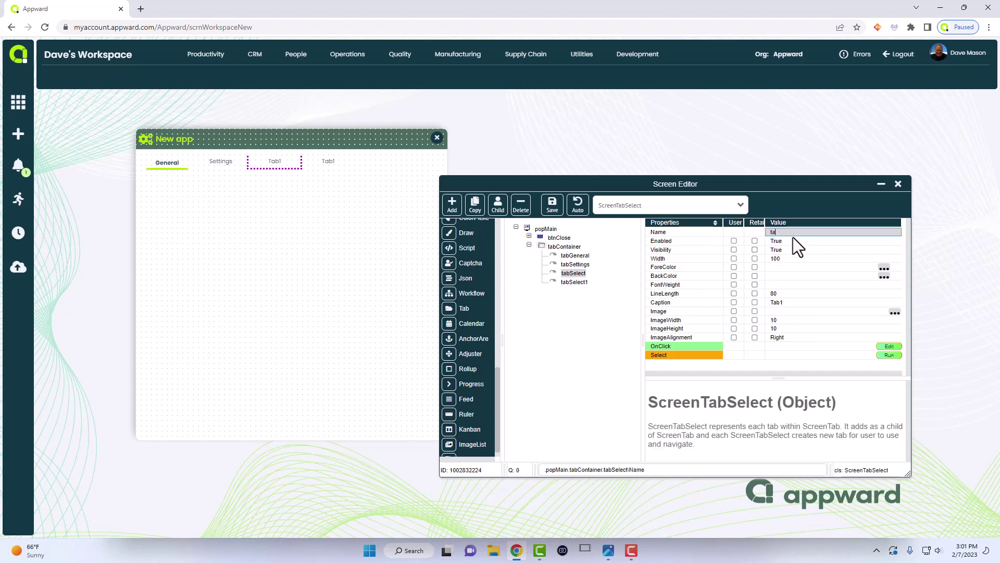
{"action": "type", "text": "bNotes"}
{"action": "key", "text": "Return"}
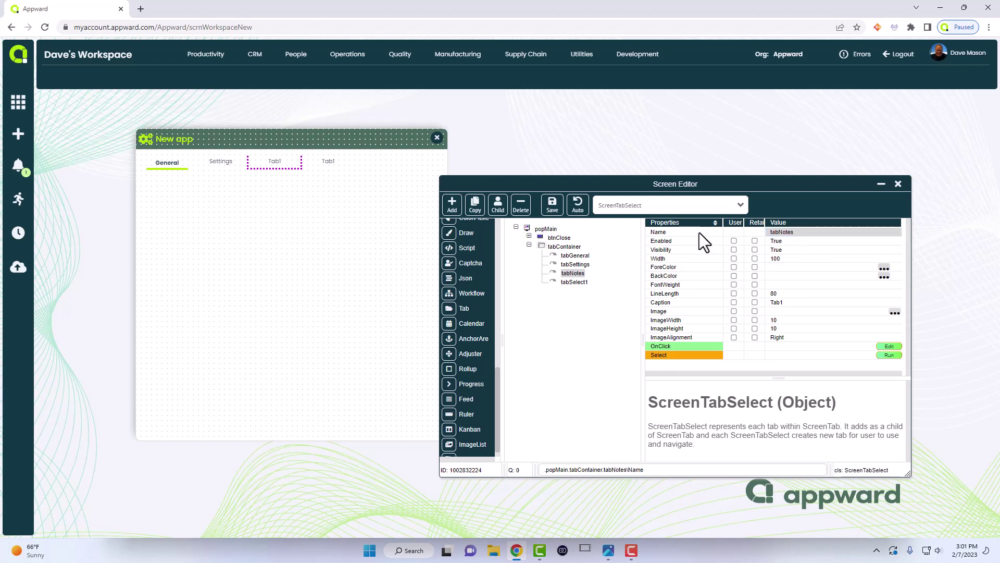
Rename the fourth tab, tabSelect1, as tabPosts
{"action": "left_click", "coordinate": [574, 281]}
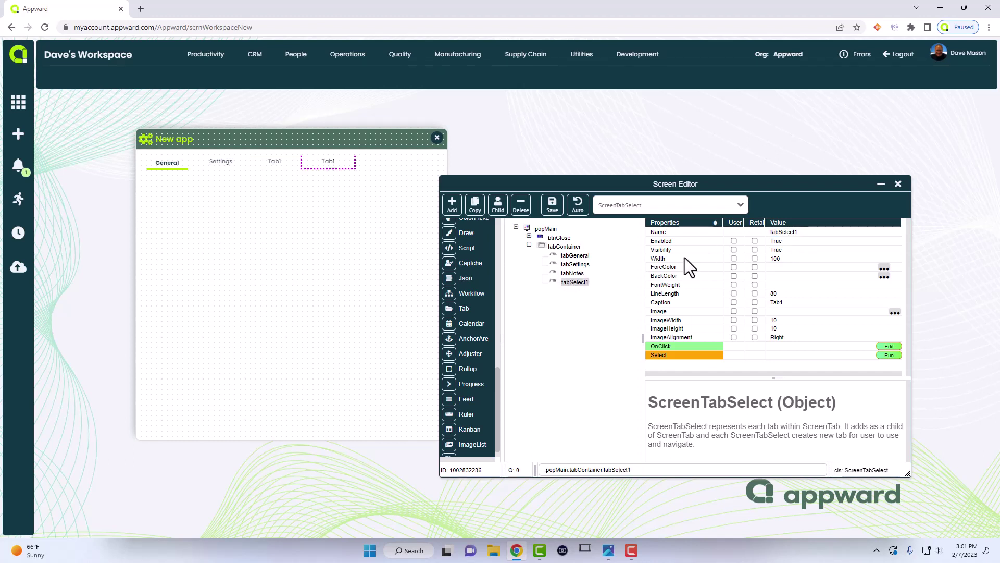
{"action": "left_click", "coordinate": [788, 233]}
{"action": "type", "text": "tab"}
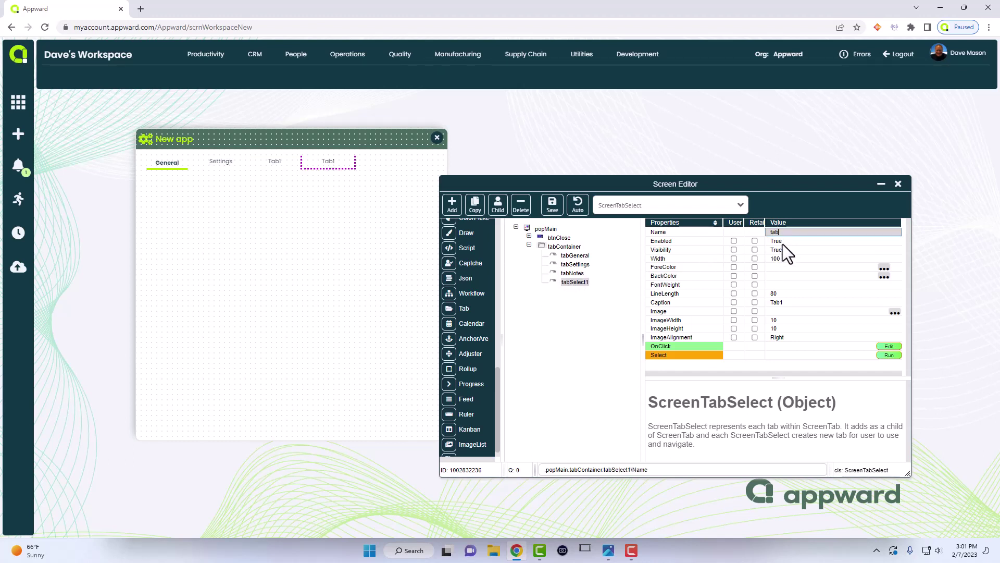
{"action": "type", "text": "Posts"}
{"action": "key", "text": "Return"}
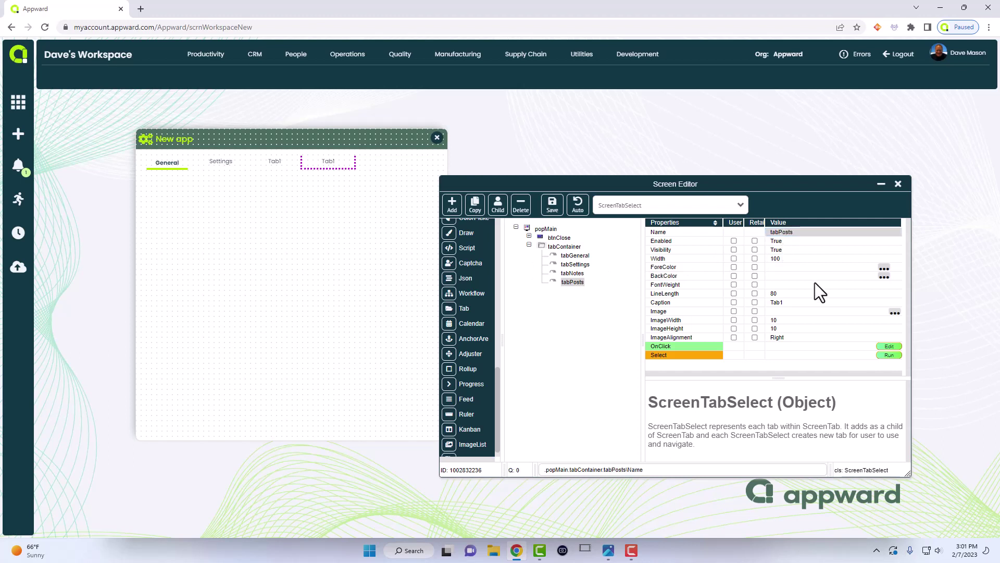
{"action": "left_click", "coordinate": [576, 257]}
{"action": "left_click", "coordinate": [575, 264]}
{"action": "left_click", "coordinate": [571, 273]}
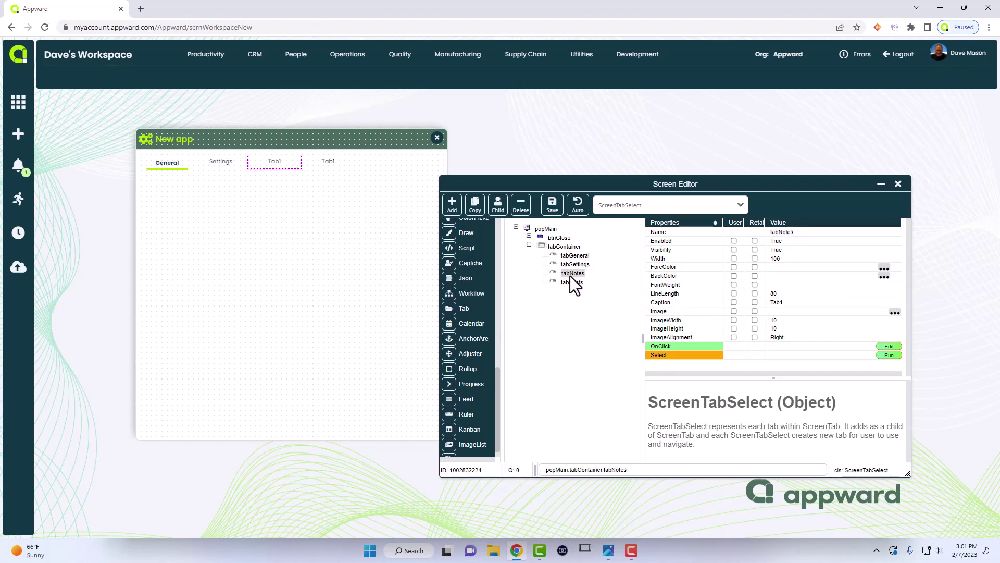
{"action": "left_click", "coordinate": [570, 283]}
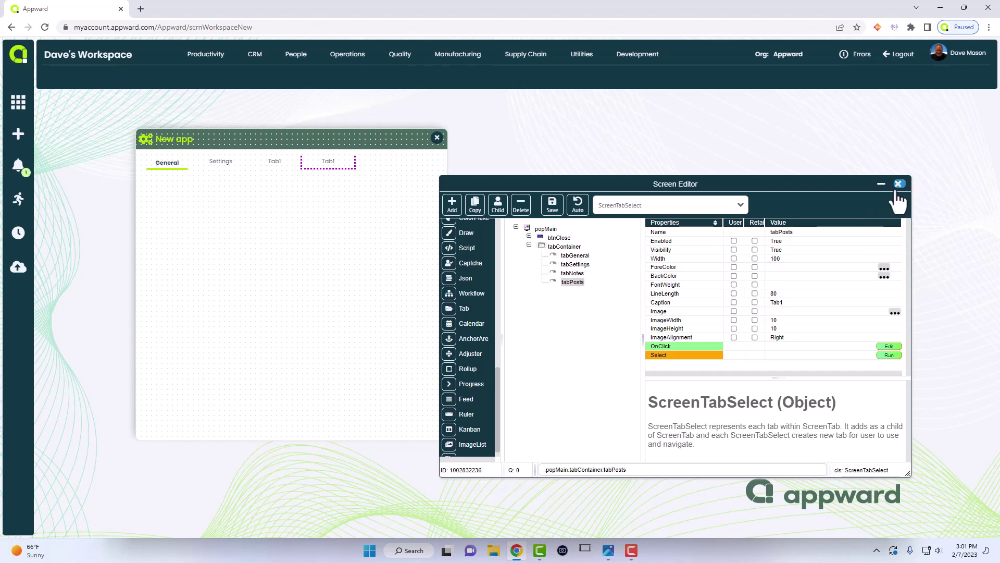
Add a form about 575 wide and 505 high below the tabs, and leave screen design mode saving all changes
{"action": "left_click_drag", "start_coordinate": [636, 185], "coordinate": [692, 148]}
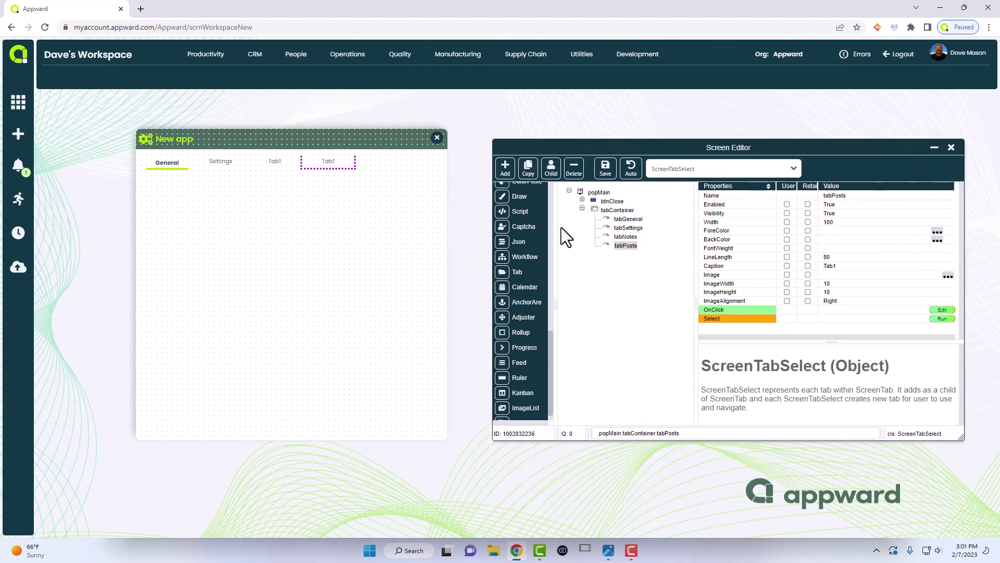
{"action": "left_click_drag", "start_coordinate": [551, 345], "coordinate": [555, 209]}
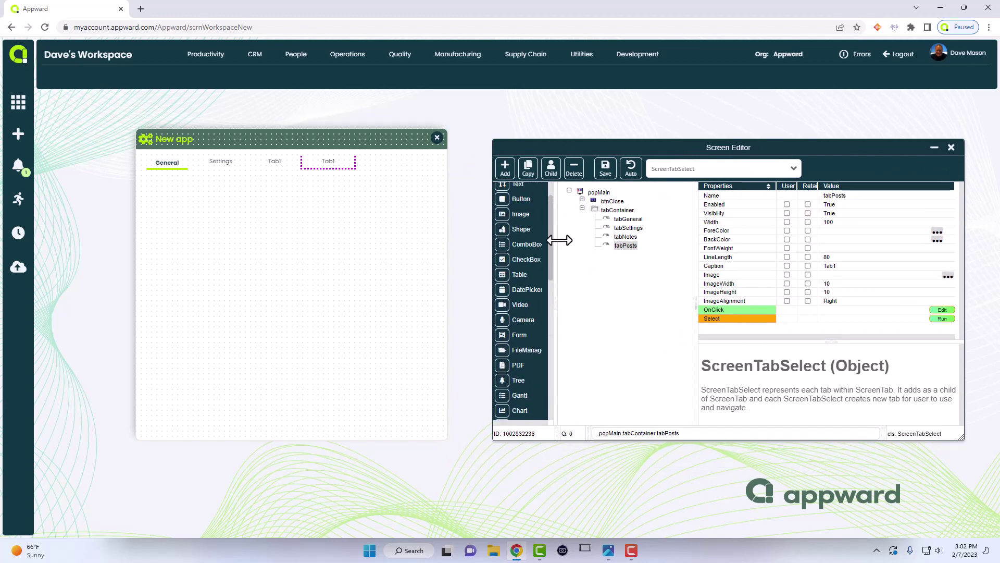
{"action": "left_click", "coordinate": [506, 336]}
{"action": "left_click_drag", "start_coordinate": [322, 317], "coordinate": [141, 172]}
{"action": "left_click_drag", "start_coordinate": [195, 232], "coordinate": [392, 436]}
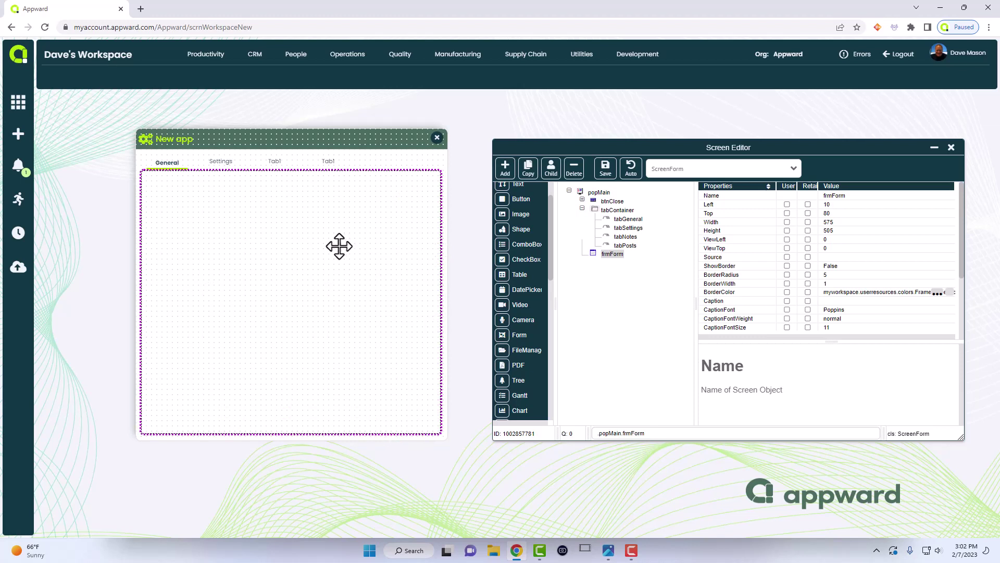
{"action": "left_click", "coordinate": [845, 259]}
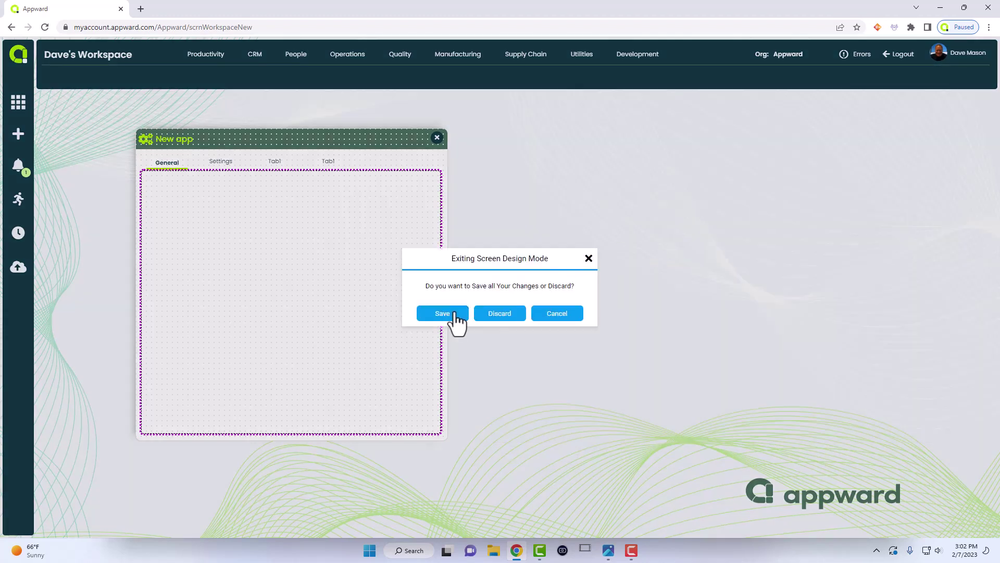
{"action": "left_click", "coordinate": [455, 312]}
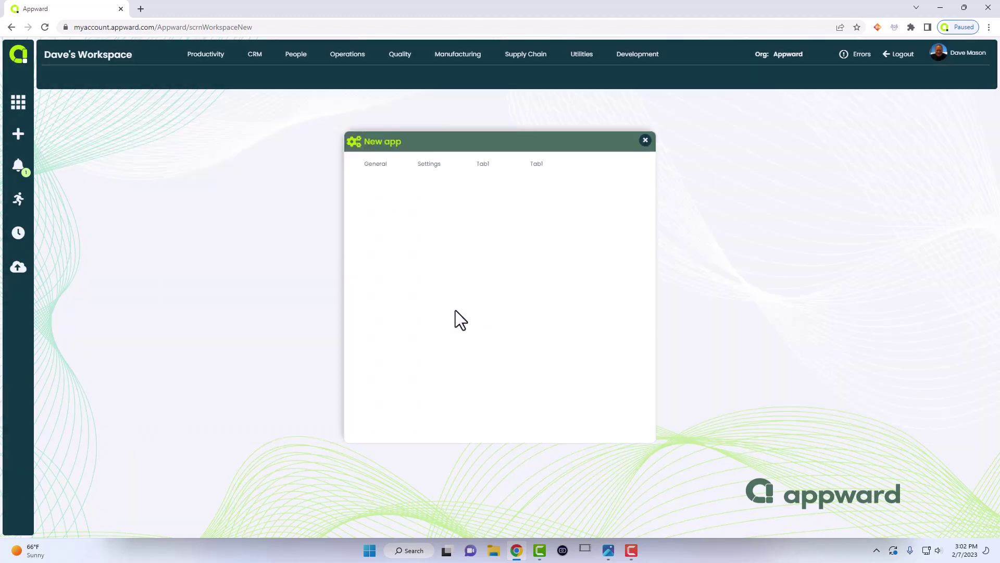
Test the New app popup by switching through all four tabs and returning to General
{"action": "left_click_drag", "start_coordinate": [495, 141], "coordinate": [286, 127]}
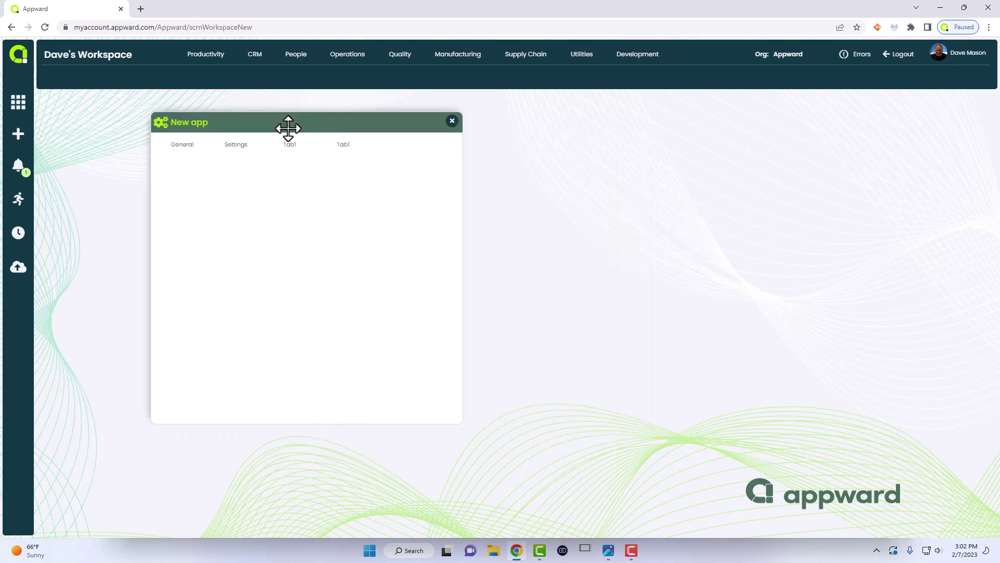
{"action": "left_click", "coordinate": [174, 146]}
{"action": "left_click", "coordinate": [221, 151]}
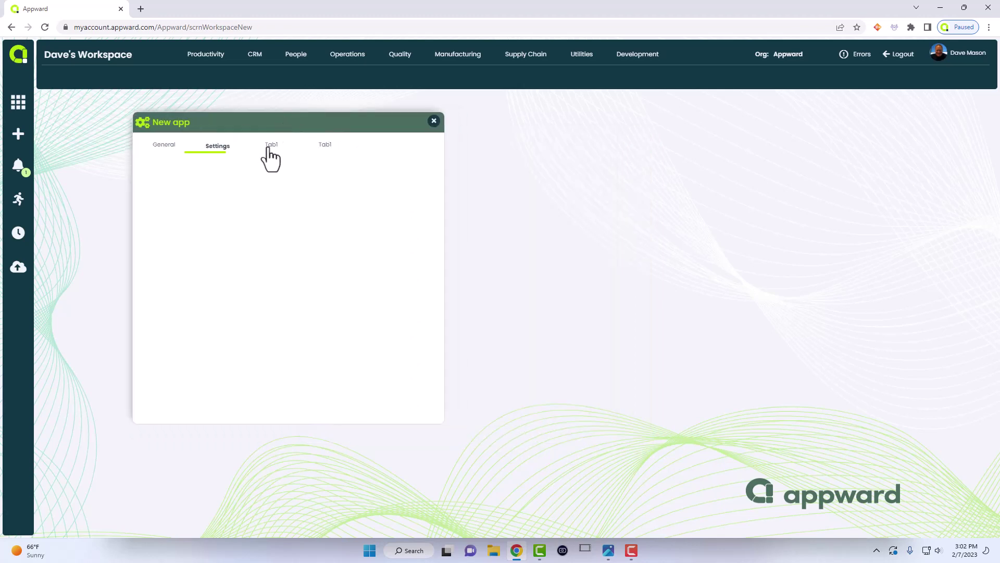
{"action": "left_click", "coordinate": [271, 151]}
{"action": "left_click", "coordinate": [319, 152]}
{"action": "left_click", "coordinate": [164, 154]}
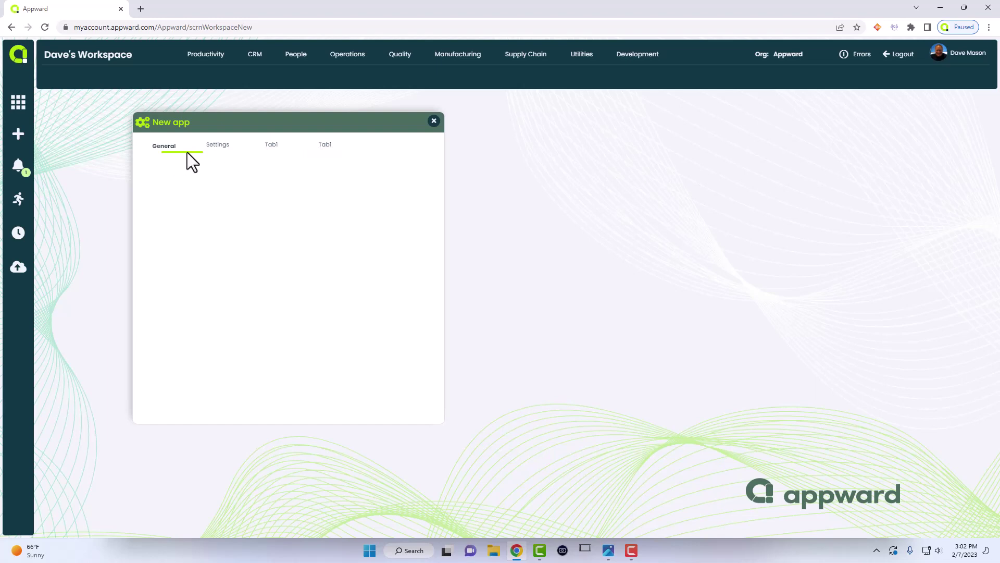
In the Object Editor, add four ScreenNormal objects after popMain in the sbxMain sandbox of appNewApp
{"action": "right_click", "coordinate": [292, 193]}
{"action": "left_click", "coordinate": [347, 232]}
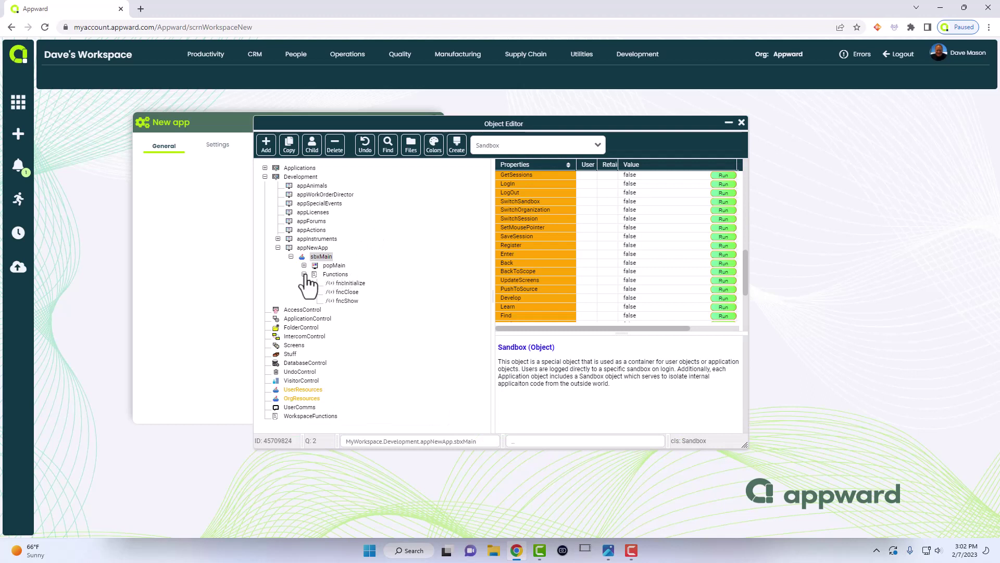
{"action": "double_click", "coordinate": [326, 274]}
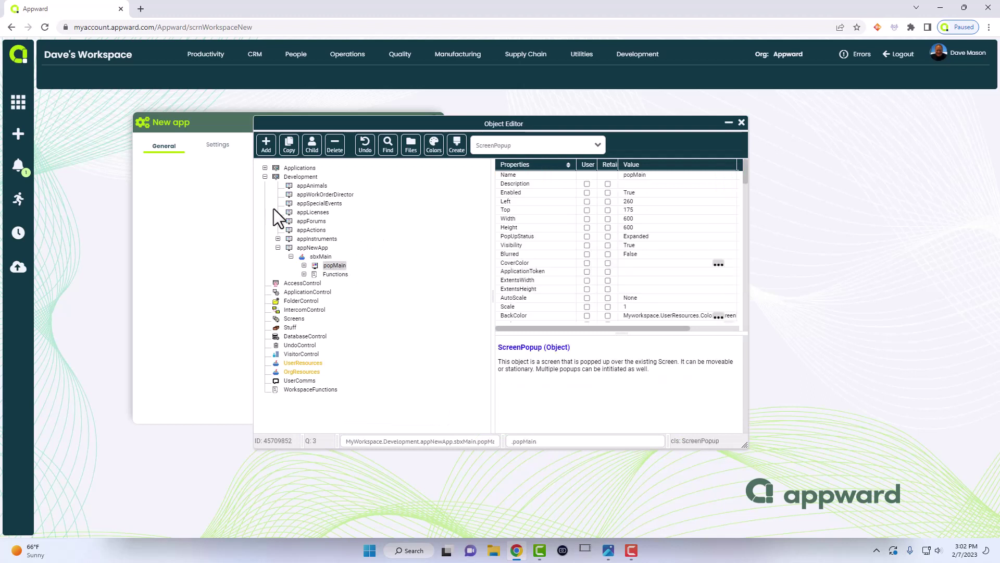
{"action": "left_click", "coordinate": [530, 148]}
{"action": "type", "text": "Scre"}
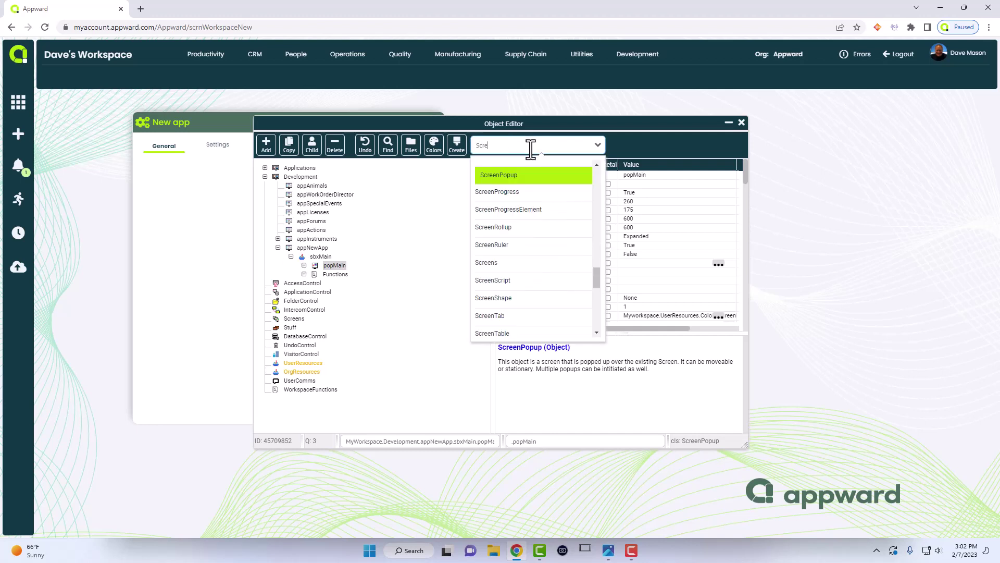
{"action": "type", "text": "enNo"}
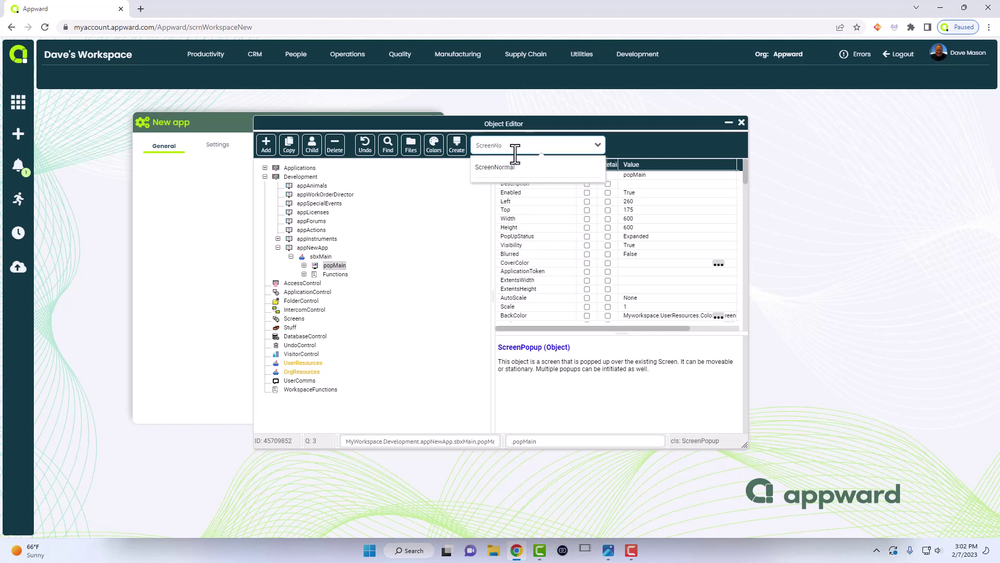
{"action": "left_click", "coordinate": [501, 174]}
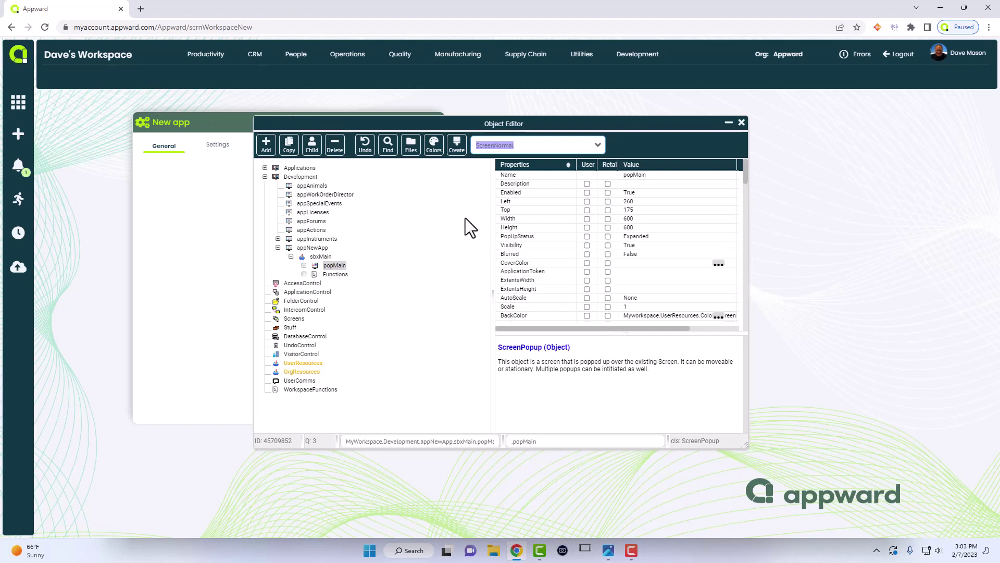
{"action": "left_click", "coordinate": [266, 145]}
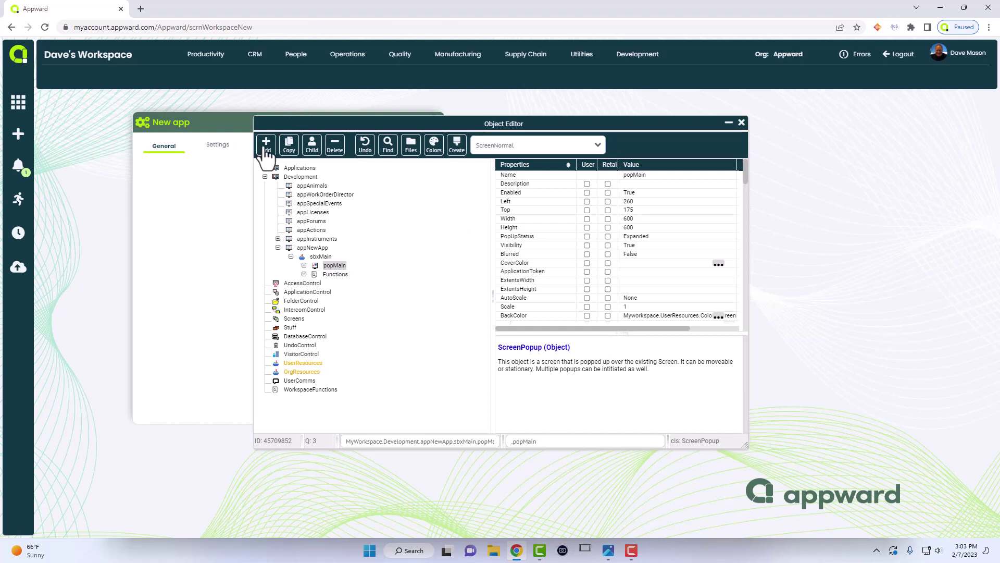
{"action": "left_click", "coordinate": [266, 145]}
{"action": "left_click", "coordinate": [266, 145]}
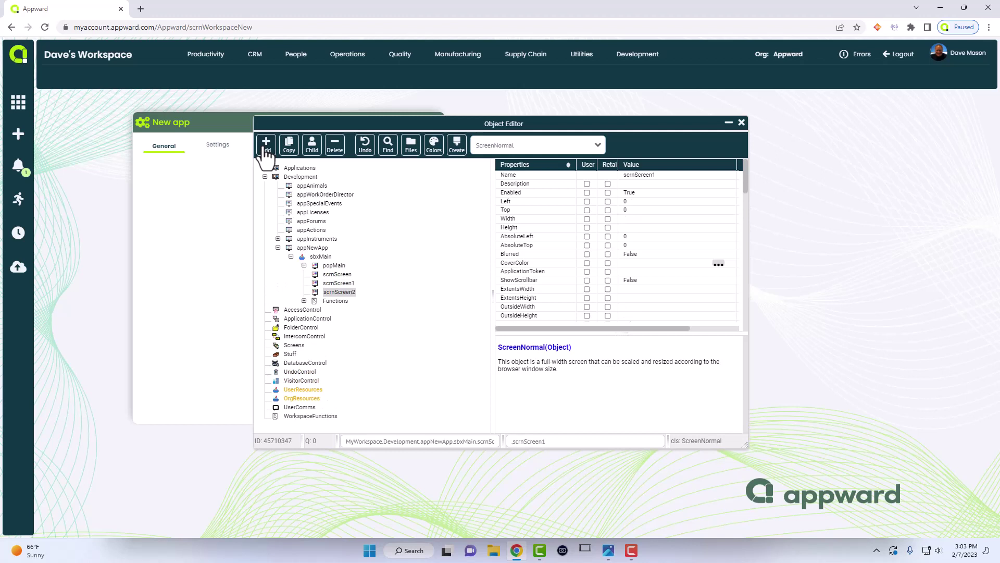
{"action": "left_click", "coordinate": [267, 145]}
Rename the first new screen, scrnScreen, as scrnGeneral
{"action": "left_click", "coordinate": [334, 275]}
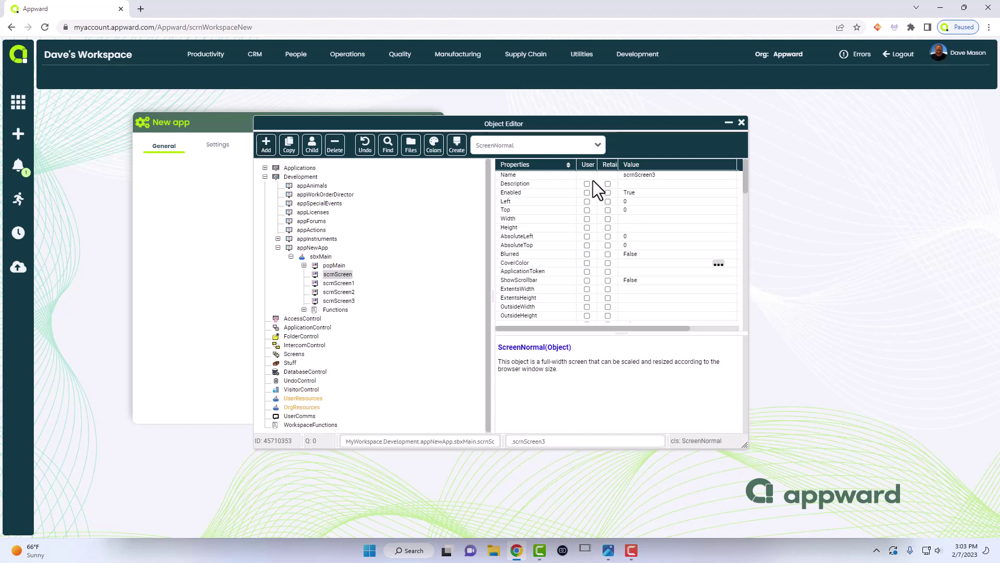
{"action": "left_click", "coordinate": [640, 176]}
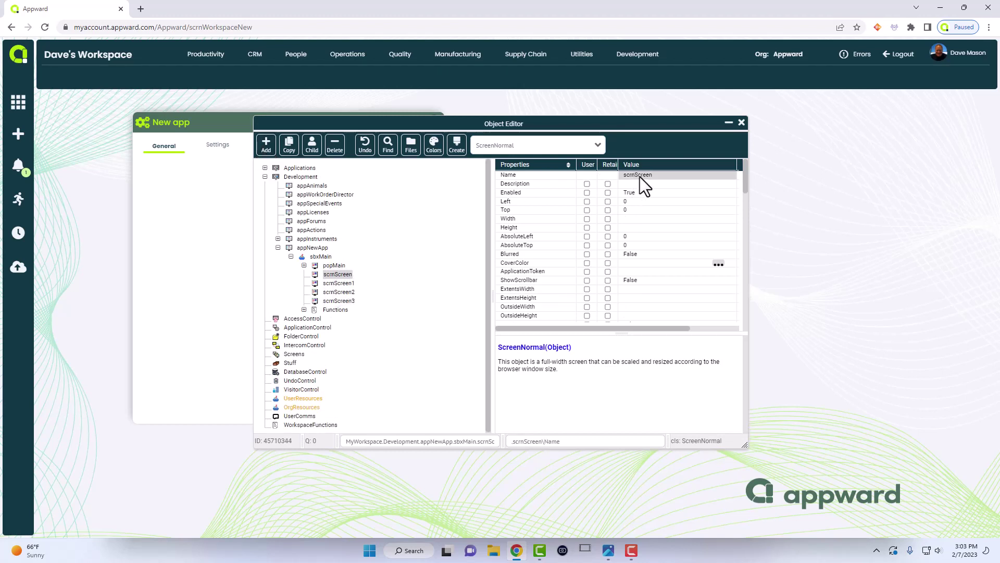
{"action": "type", "text": "scrnGeneral"}
{"action": "key", "text": "Return"}
Rename the second new screen, scrnScreen1, as scrnSettings
{"action": "left_click", "coordinate": [341, 283]}
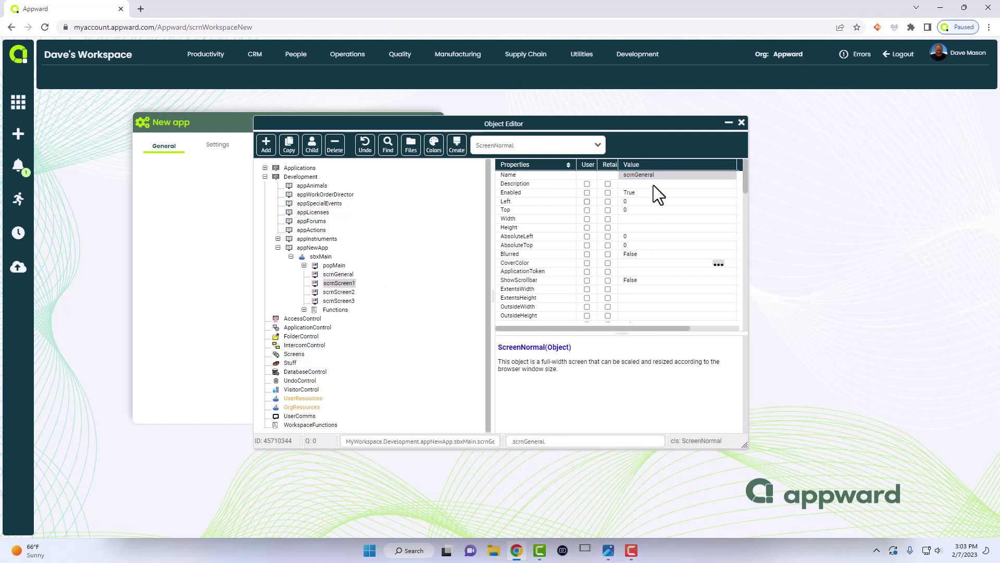
{"action": "left_click", "coordinate": [634, 177]}
{"action": "type", "text": "scrnSettings"}
{"action": "key", "text": "Return"}
Rename the third new screen, scrnScreen2, as scrnNotes
{"action": "left_click", "coordinate": [348, 293]}
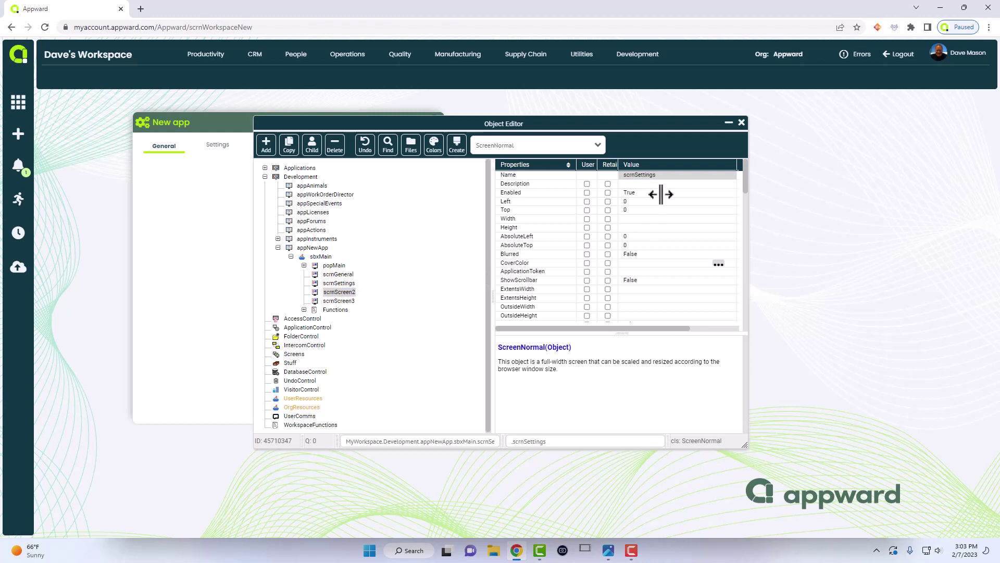
{"action": "left_click", "coordinate": [646, 177]}
{"action": "type", "text": "scrn"}
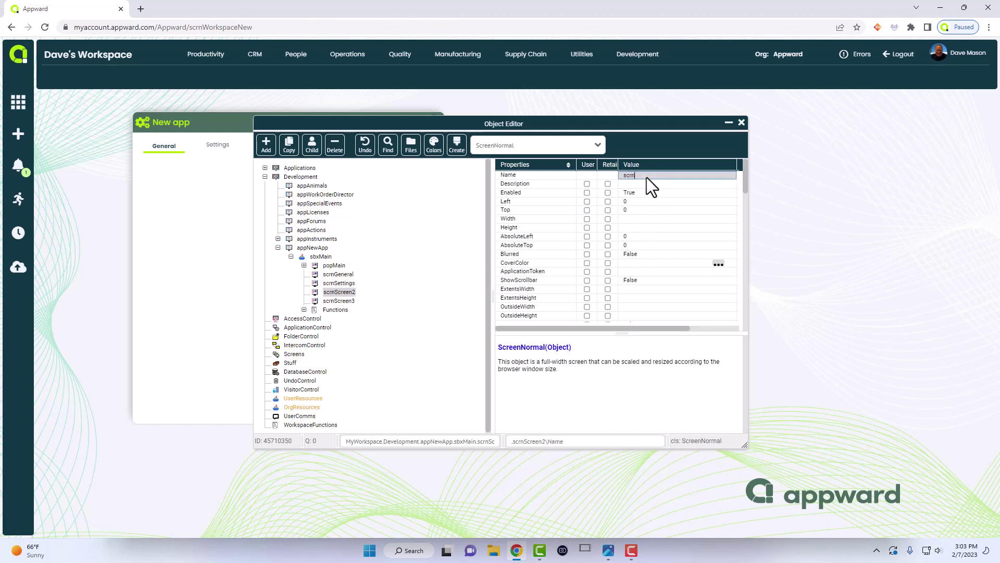
{"action": "type", "text": "Notes"}
{"action": "key", "text": "Return"}
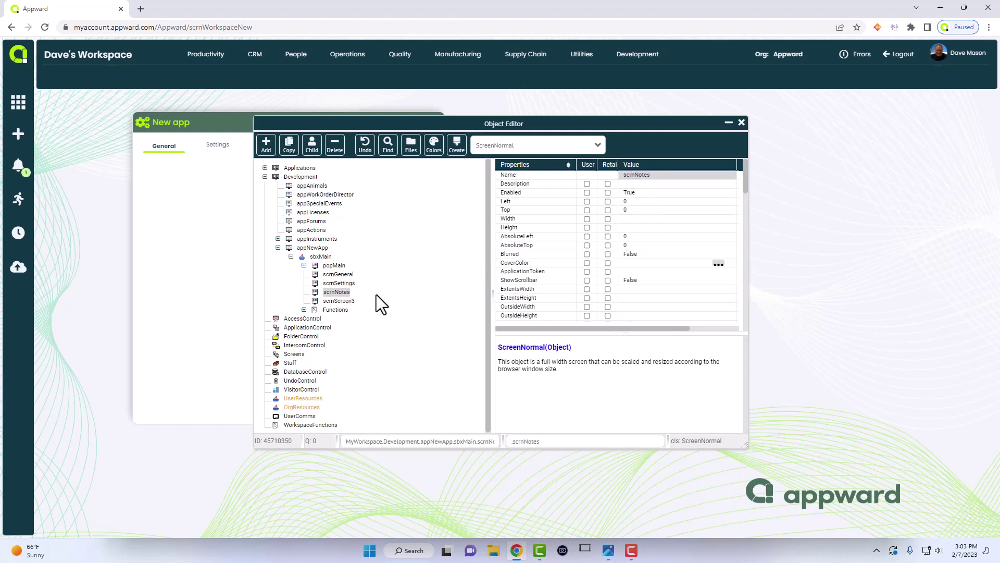
Rename the fourth new screen, scrnScreen3, as scrnPosts
{"action": "left_click", "coordinate": [346, 300]}
{"action": "left_click", "coordinate": [645, 177]}
{"action": "type", "text": "scrnPos"}
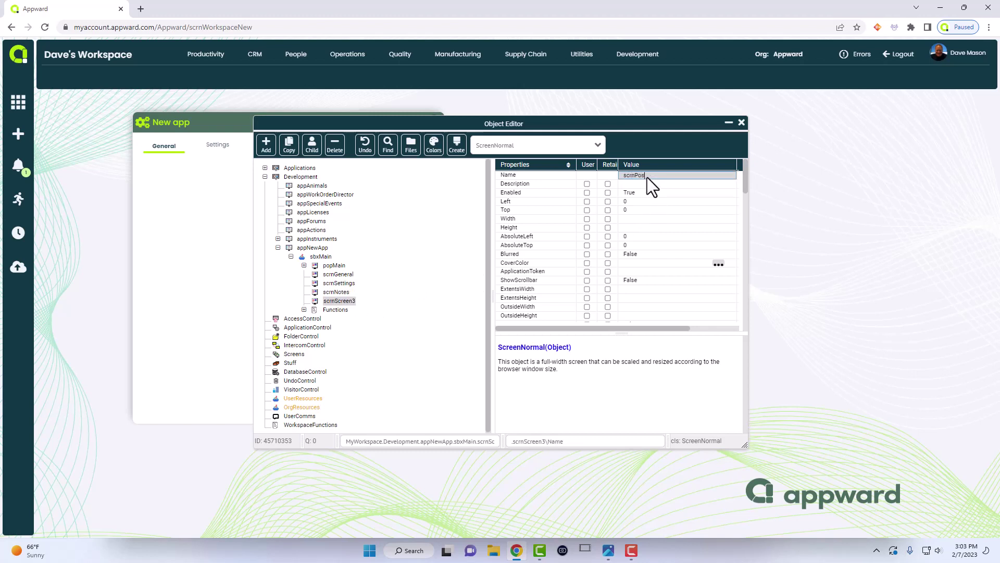
{"action": "type", "text": "ts"}
{"action": "key", "text": "Return"}
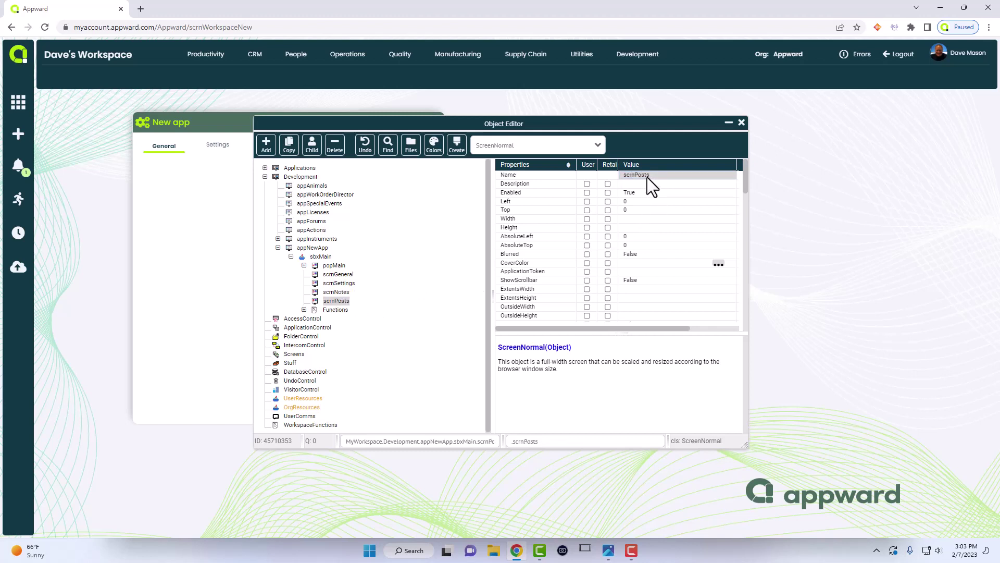
Close the Object Editor and reopen the New app popup in screen design mode
{"action": "left_click", "coordinate": [334, 274]}
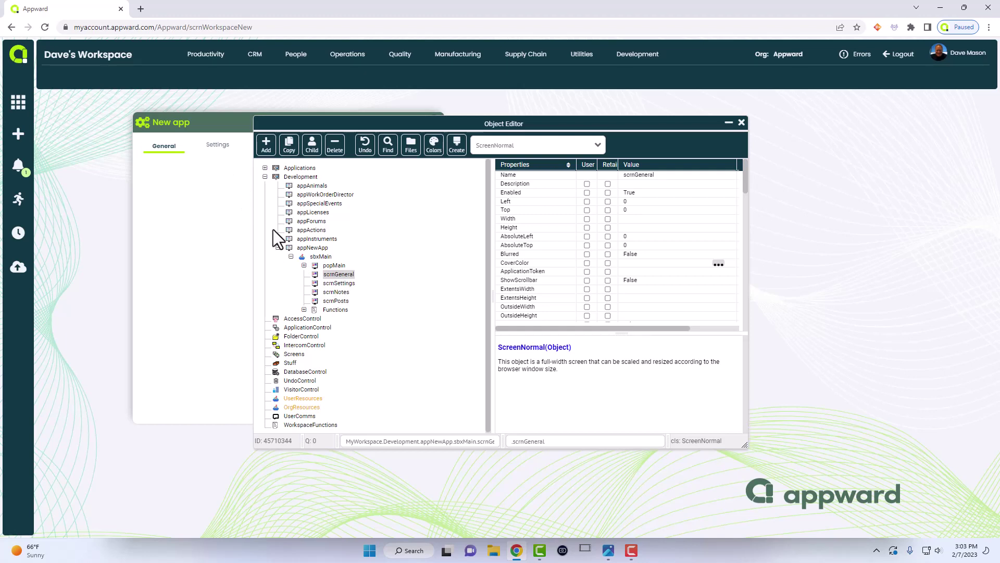
{"action": "left_click", "coordinate": [741, 123]}
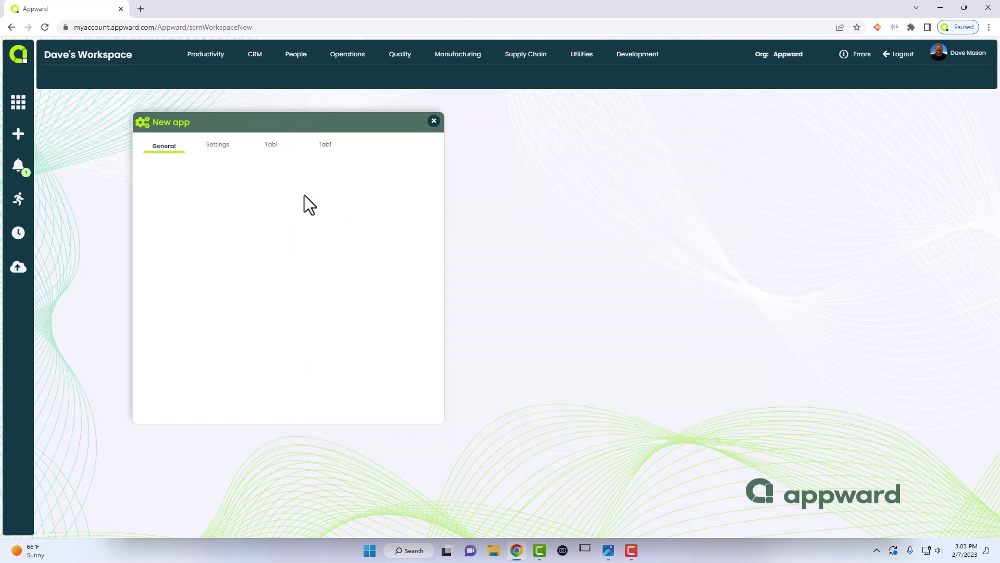
{"action": "right_click", "coordinate": [343, 237]}
{"action": "left_click", "coordinate": [342, 252]}
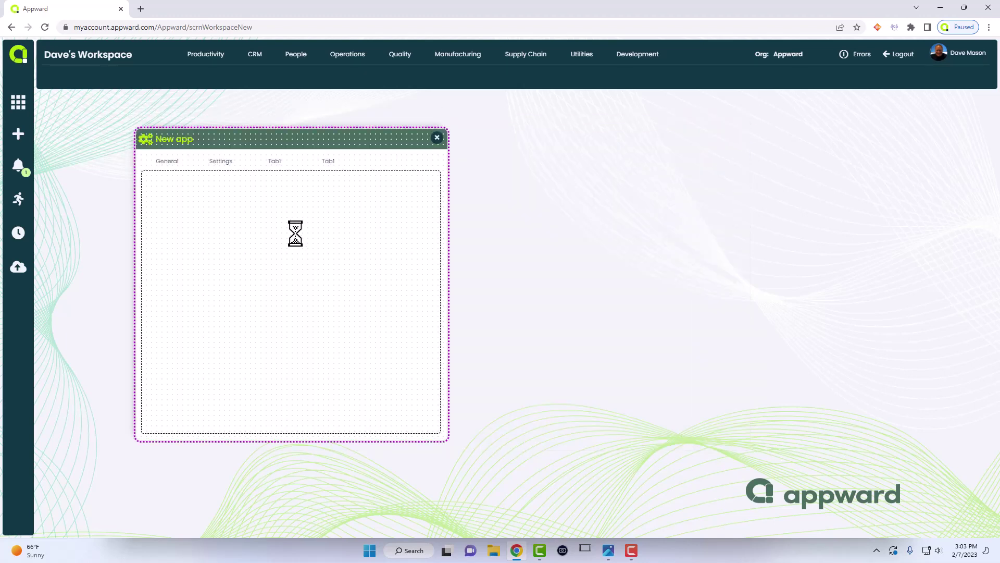
Set the Source of the form frmForm below the tabs to .scrnGeneral
{"action": "left_click", "coordinate": [233, 249]}
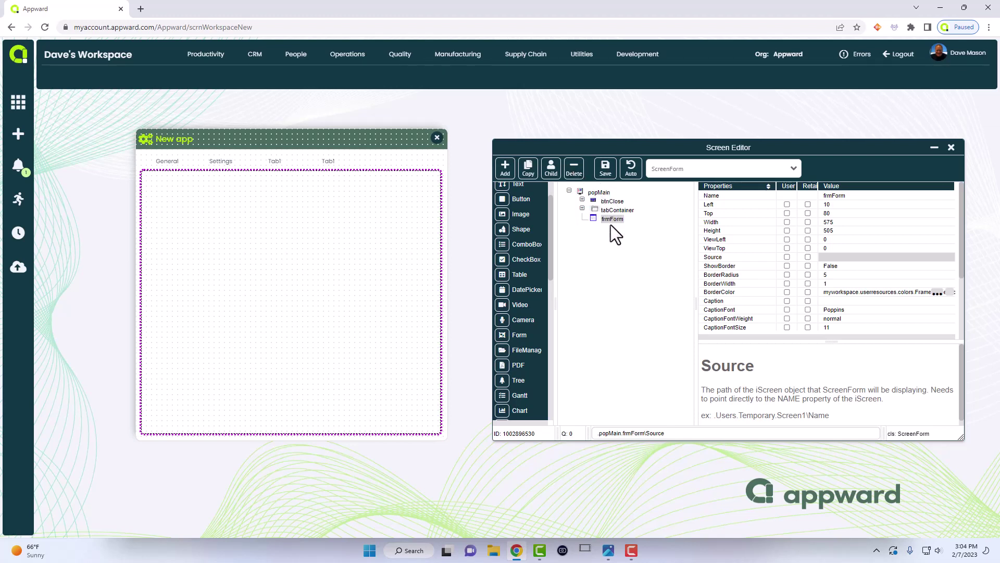
{"action": "left_click", "coordinate": [829, 260]}
{"action": "key", "text": "Return"}
{"action": "left_click", "coordinate": [602, 227]}
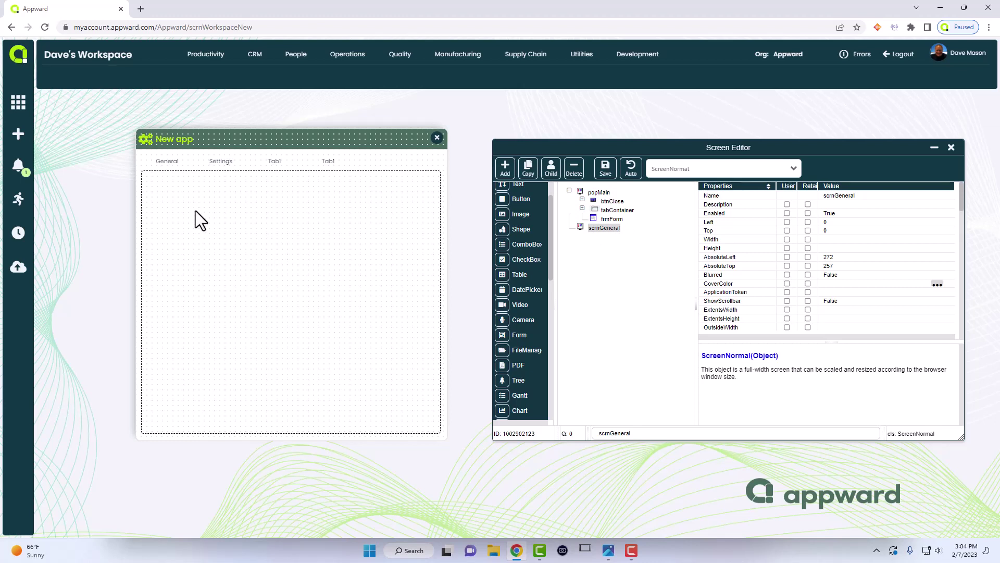
{"action": "left_click", "coordinate": [612, 219]}
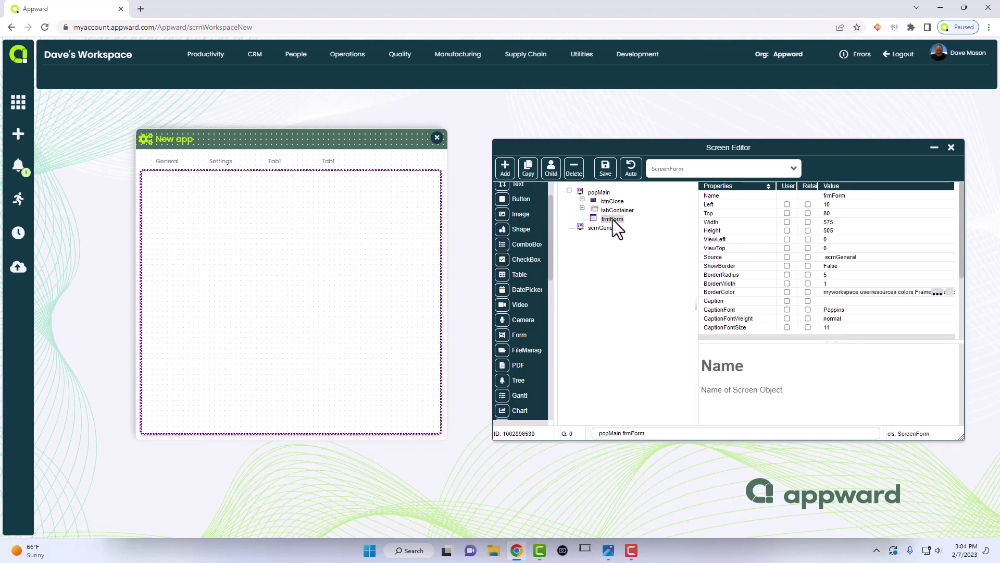
{"action": "left_click", "coordinate": [832, 259]}
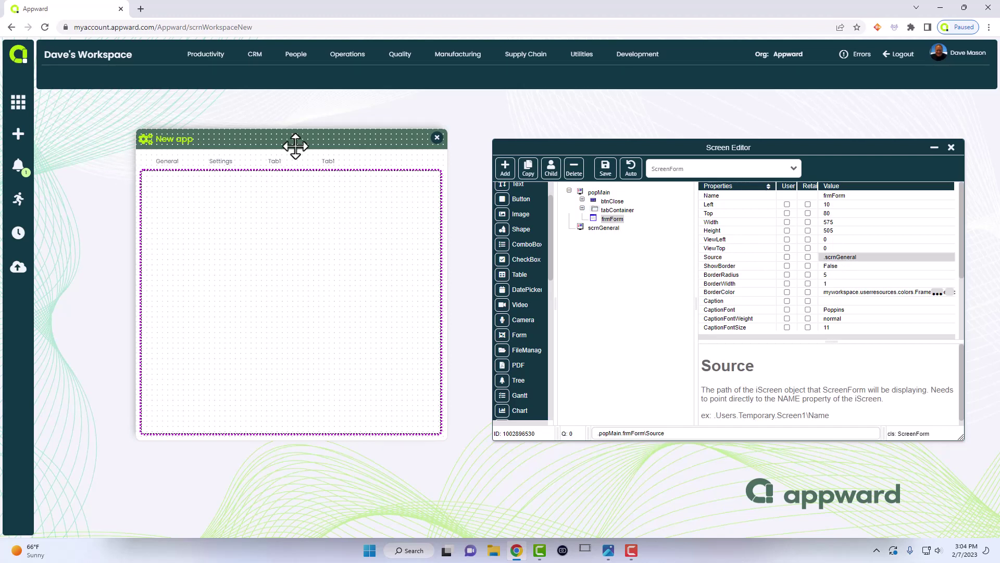
Flag frmForm's Source as a User property and start a new OnClick script for tabGeneral with a blank first line
{"action": "left_click", "coordinate": [786, 257]}
{"action": "left_click", "coordinate": [616, 210]}
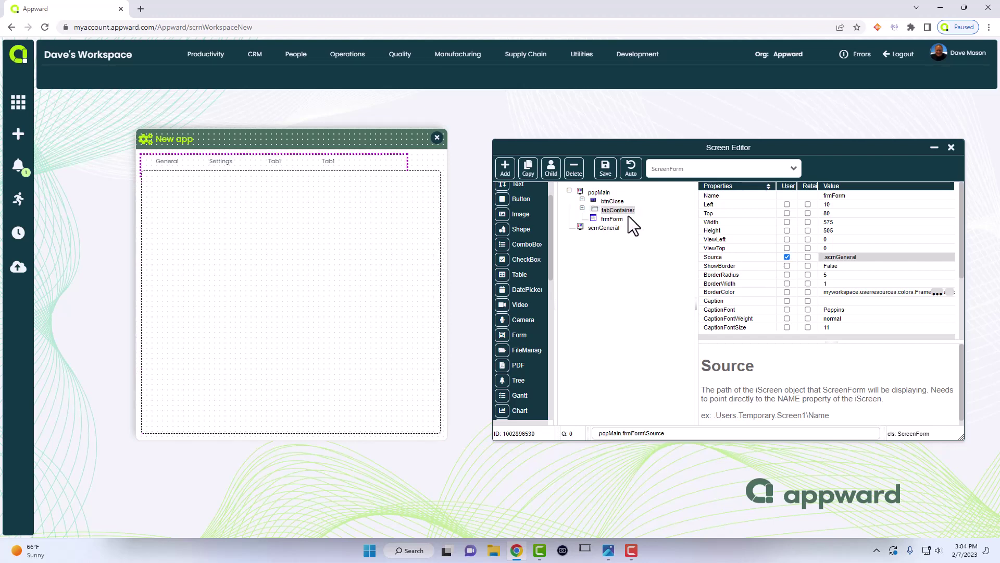
{"action": "left_click", "coordinate": [594, 211]}
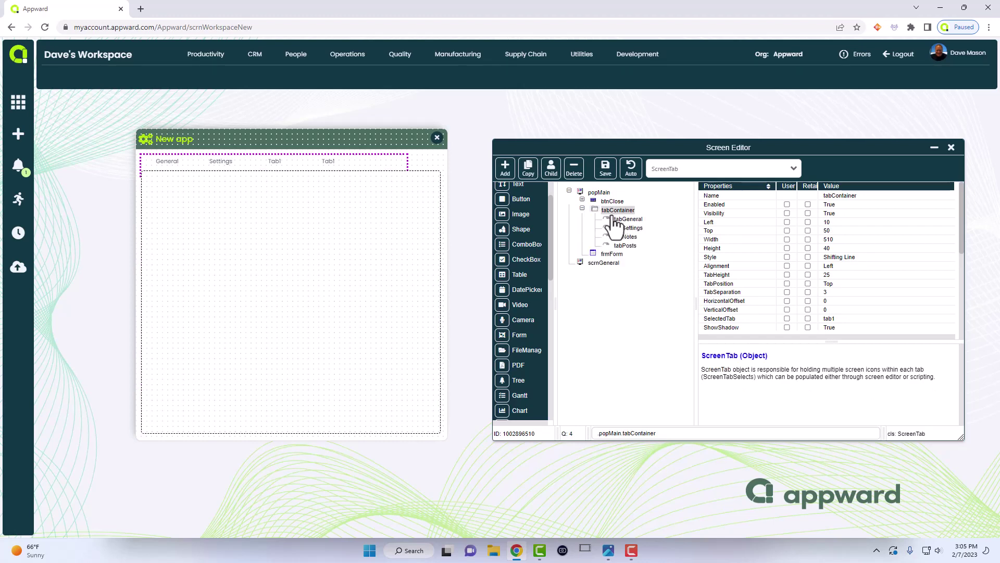
{"action": "left_click", "coordinate": [629, 219]}
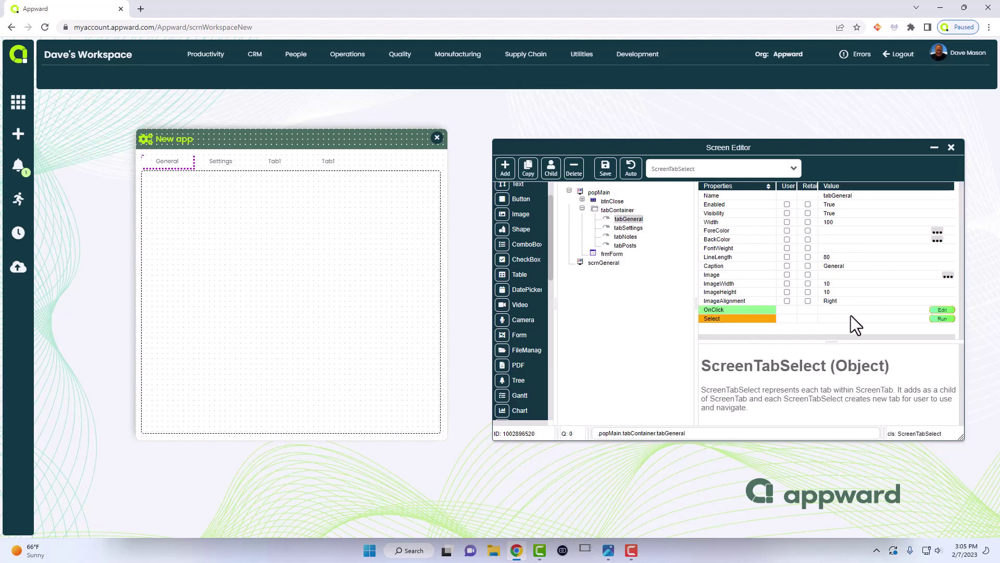
{"action": "left_click", "coordinate": [833, 311]}
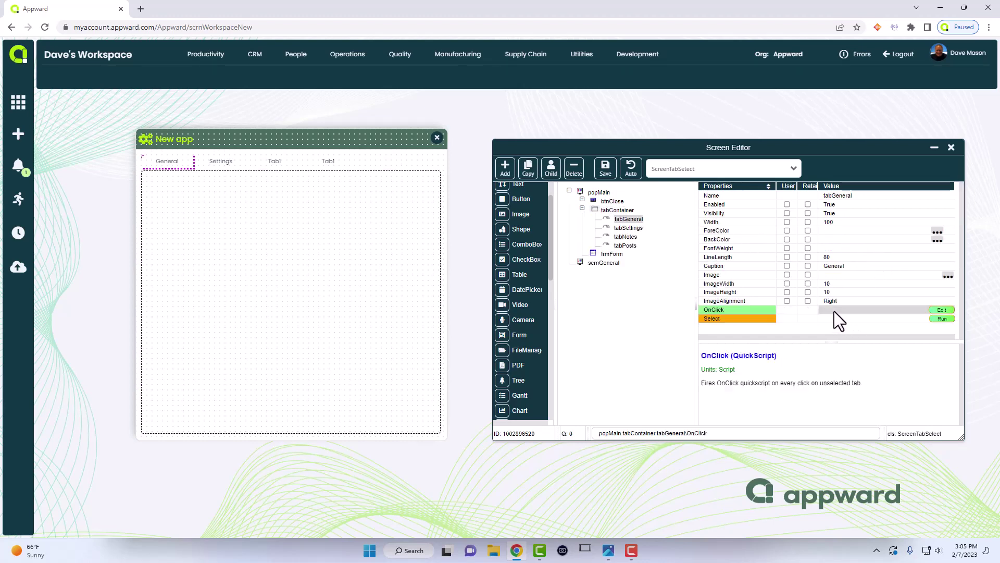
{"action": "double_click", "coordinate": [834, 311]}
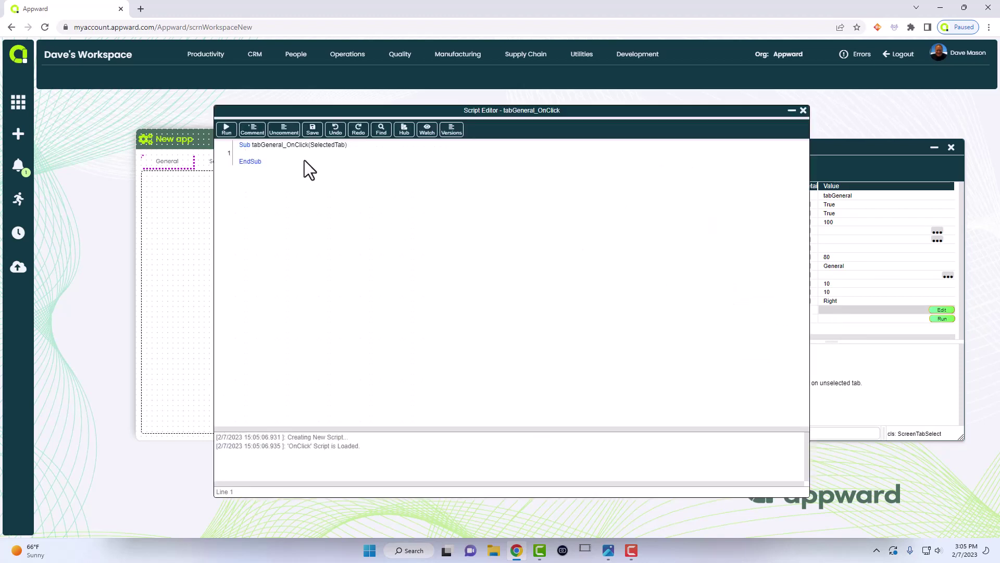
{"action": "key", "text": "Return"}
{"action": "key", "text": "Return"}
{"action": "type", "text": "MyParent."}
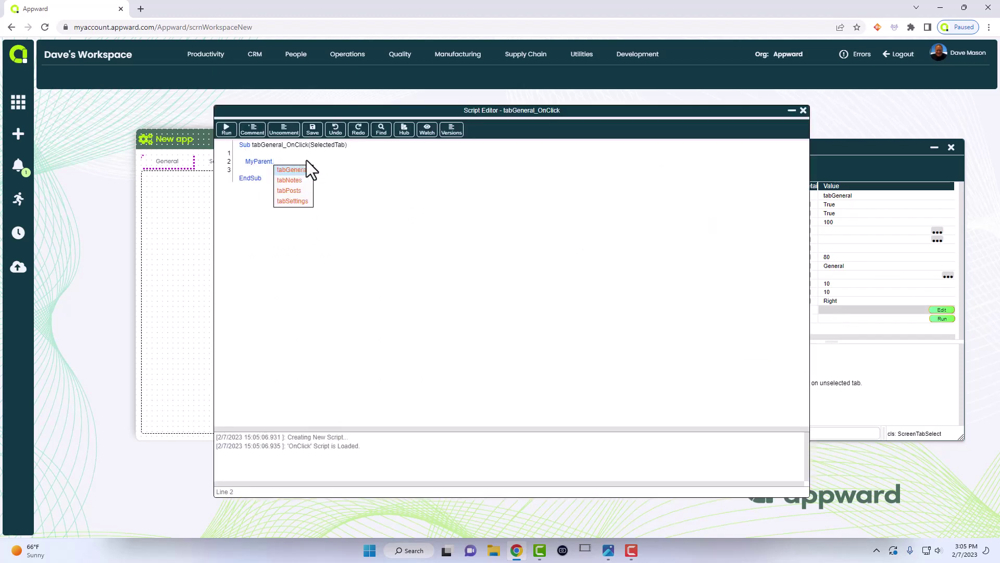
{"action": "type", "text": "t"}
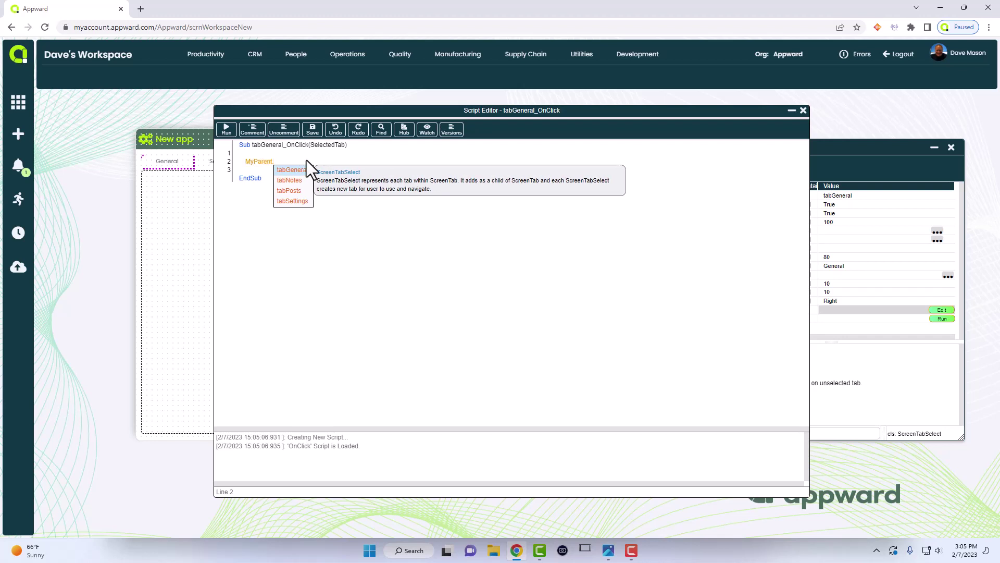
{"action": "key", "text": "BackSpace"}
{"action": "key", "text": "BackSpace"}
{"action": "key", "text": "shift+End"}
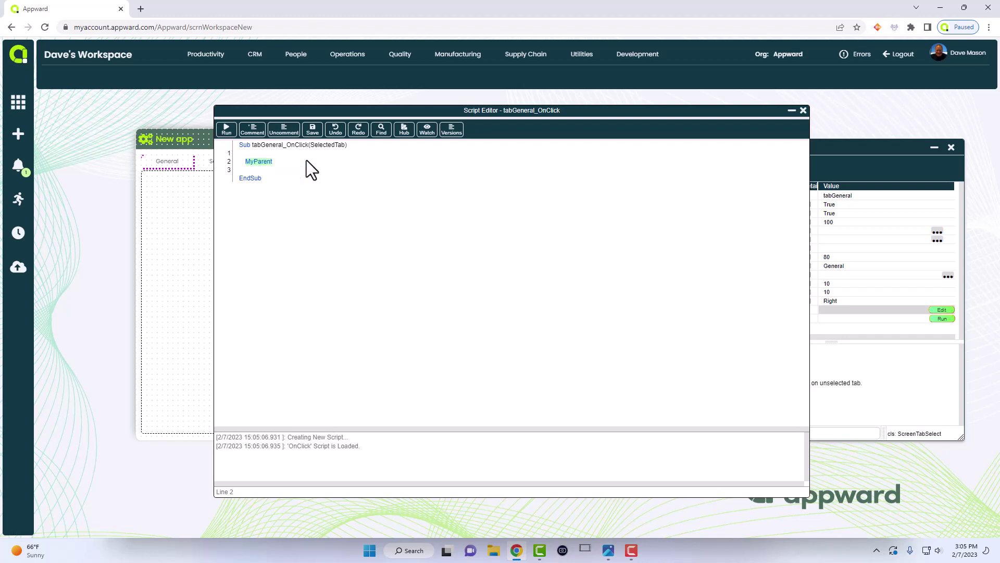
Write the statement MyGrandParent.frmForm\Source = ".scrnGeneral" in tabGeneral's OnClick script
{"action": "type", "text": "MyG"}
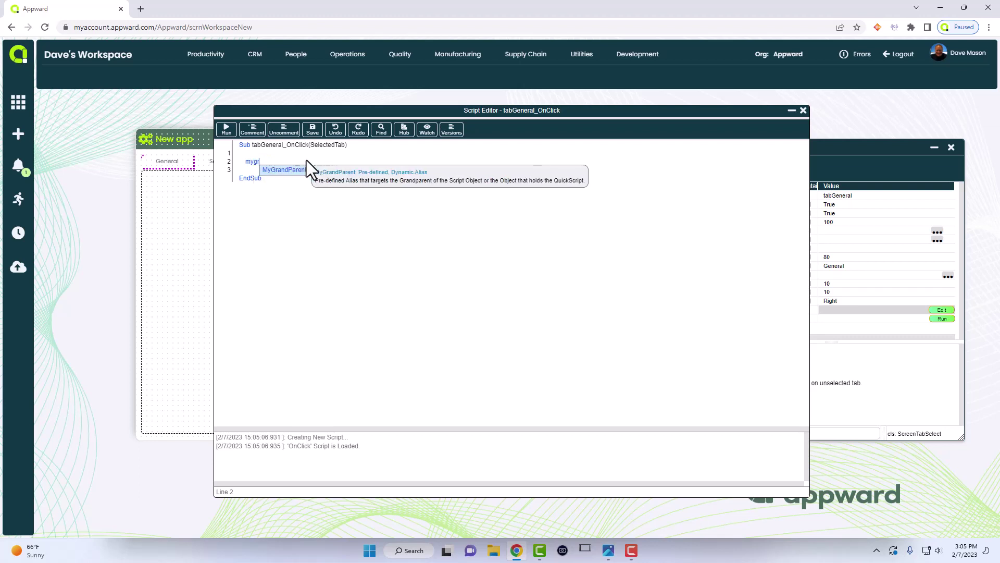
{"action": "key", "text": "Return"}
{"action": "type", "text": ".frmForm"}
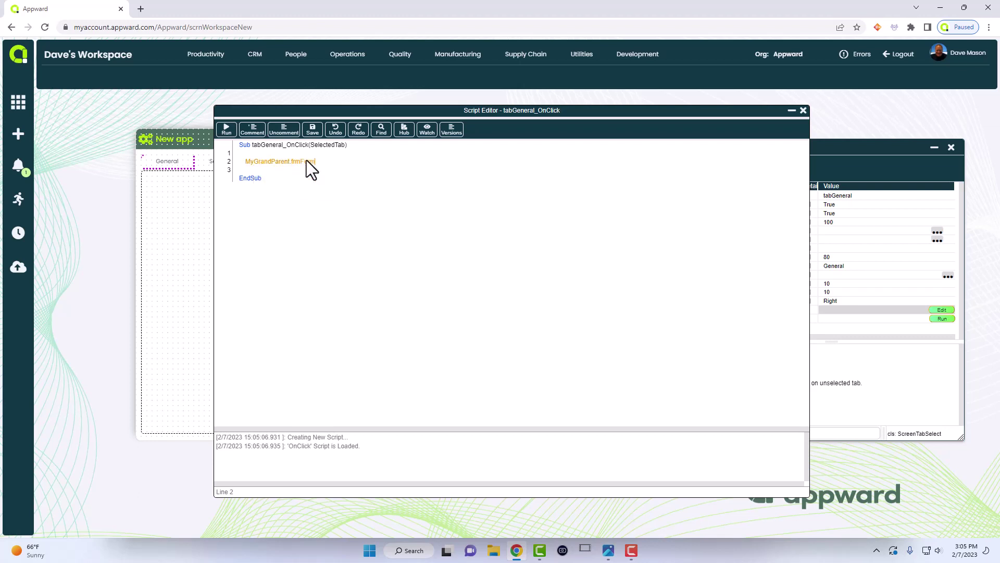
{"action": "type", "text": "\\shou"}
{"action": "key", "text": "BackSpace"}
{"action": "key", "text": "BackSpace"}
{"action": "key", "text": "BackSpace"}
{"action": "key", "text": "BackSpace"}
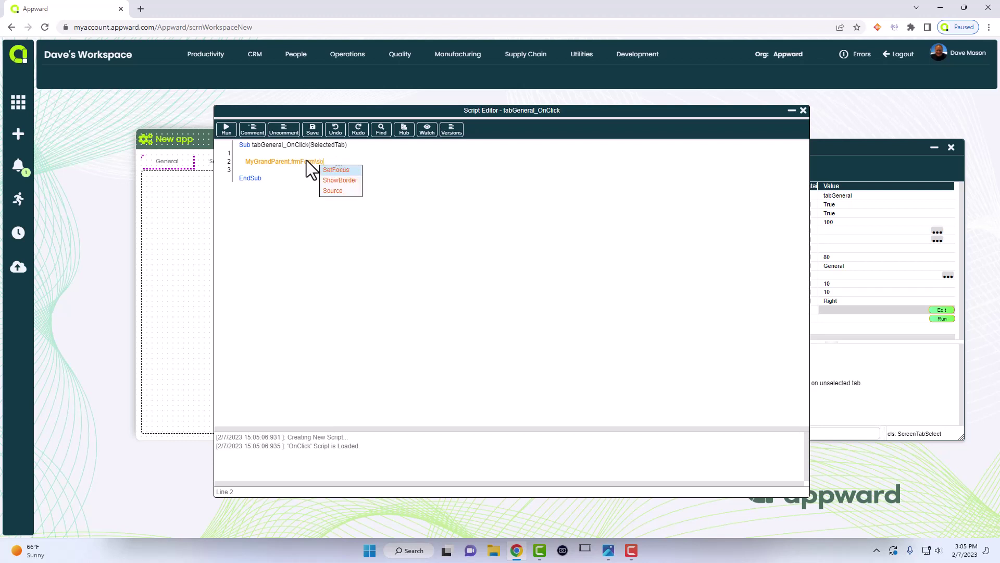
{"action": "type", "text": "ou"}
{"action": "key", "text": "Return"}
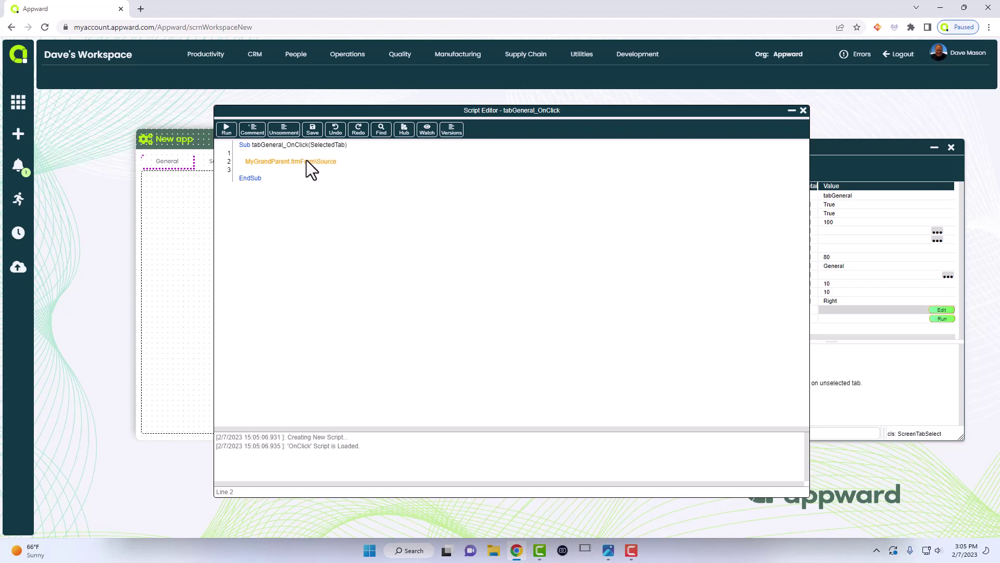
{"action": "type", "text": "= \".scrnGeneral\""}
{"action": "key", "text": "Return"}
Add the statement SendToClient(MyGrandParent.frmForm\Source) below the Source assignment
{"action": "triple_click", "coordinate": [307, 160]}
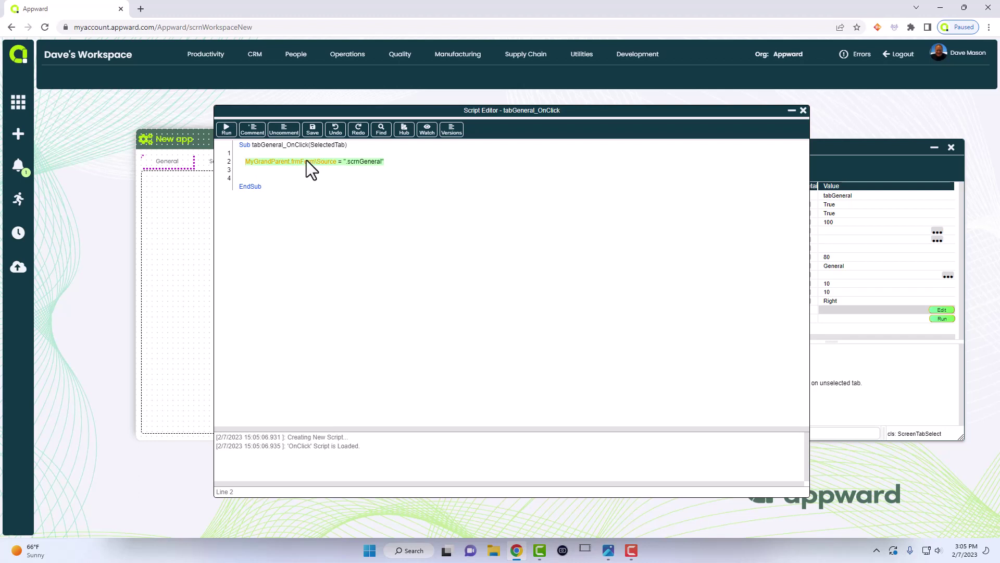
{"action": "key", "text": "ctrl+c"}
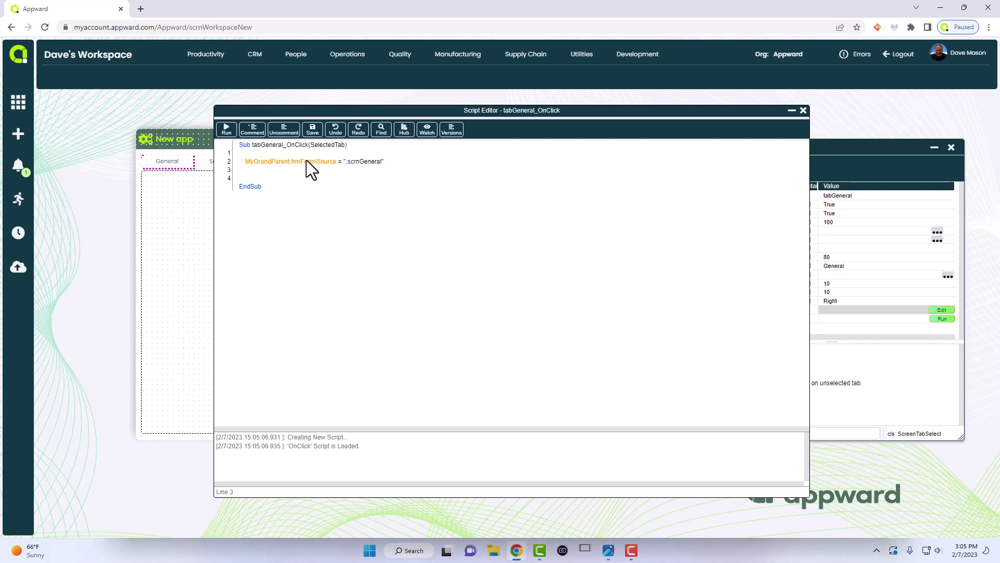
{"action": "type", "text": "Send"}
{"action": "key", "text": "Down"}
{"action": "key", "text": "Down"}
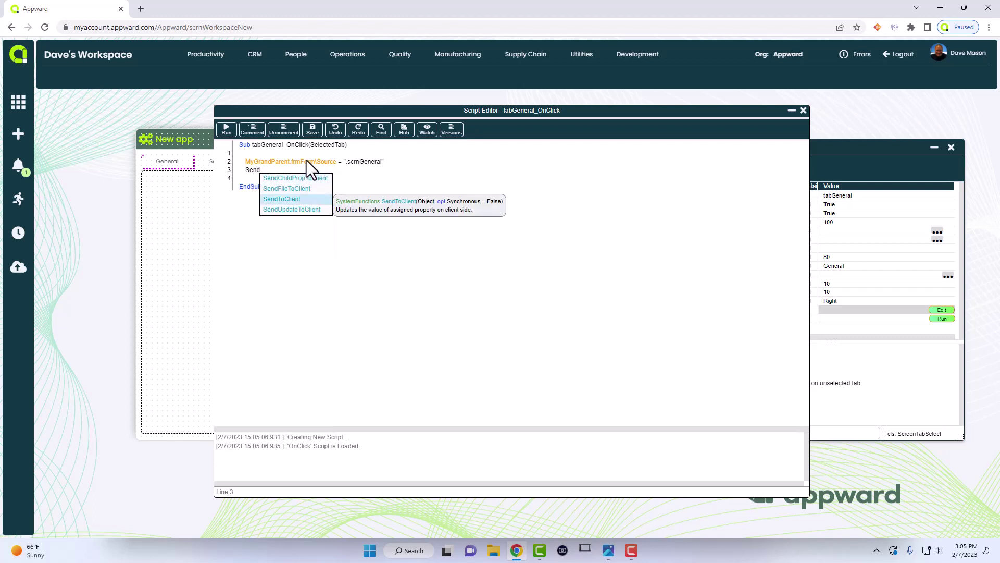
{"action": "key", "text": "Escape"}
{"action": "key", "text": "BackSpace"}
{"action": "key", "text": "BackSpace"}
{"action": "key", "text": "BackSpace"}
{"action": "key", "text": "BackSpace"}
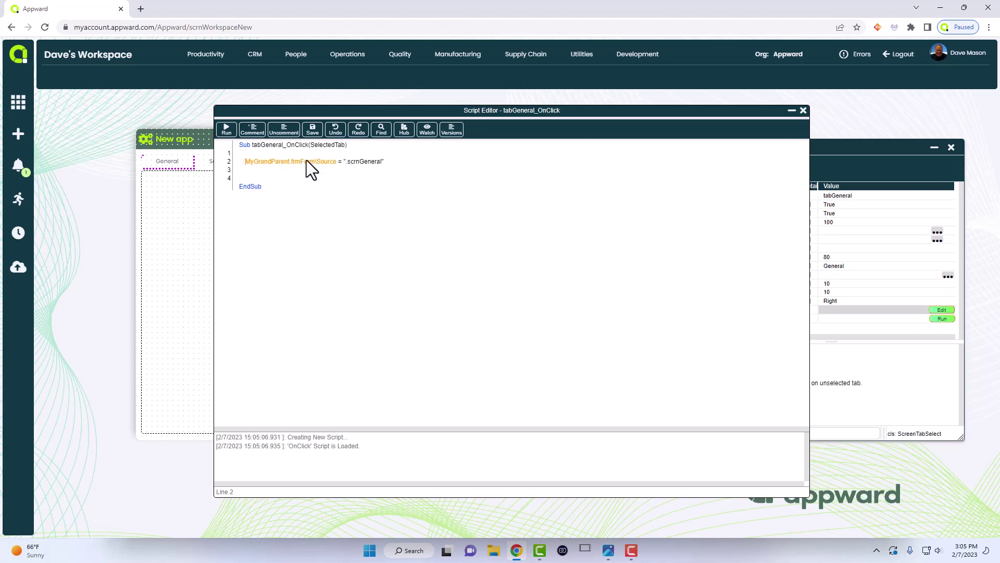
{"action": "key", "text": "ctrl+v"}
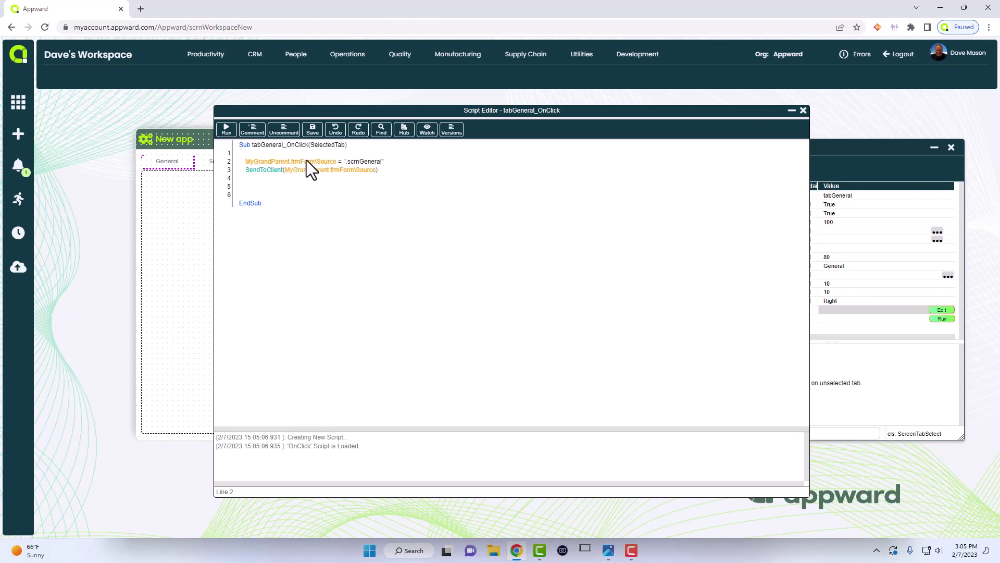
Copy the two finished statements for reuse, and close tabGeneral's OnClick script with its changes saved
{"action": "key", "text": "Delete"}
{"action": "key", "text": "shift+End"}
{"action": "key", "text": "Up"}
{"action": "key", "text": "shift+Down"}
{"action": "key", "text": "shift+End"}
{"action": "key", "text": "Up"}
{"action": "key", "text": "Down"}
{"action": "key", "text": "shift+Down"}
{"action": "key", "text": "shift+End"}
{"action": "key", "text": "Up"}
{"action": "left_click", "coordinate": [803, 110]}
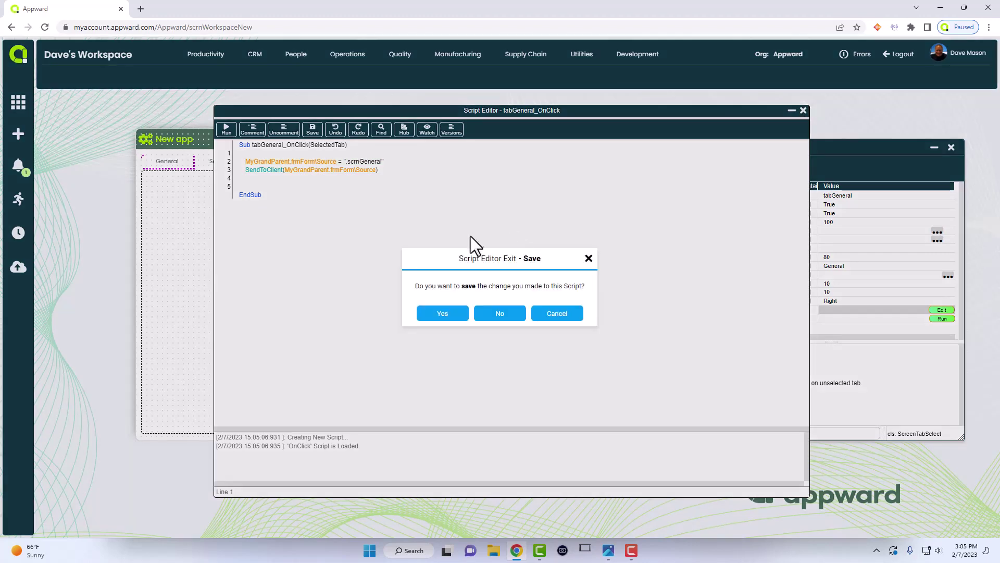
{"action": "left_click", "coordinate": [458, 314]}
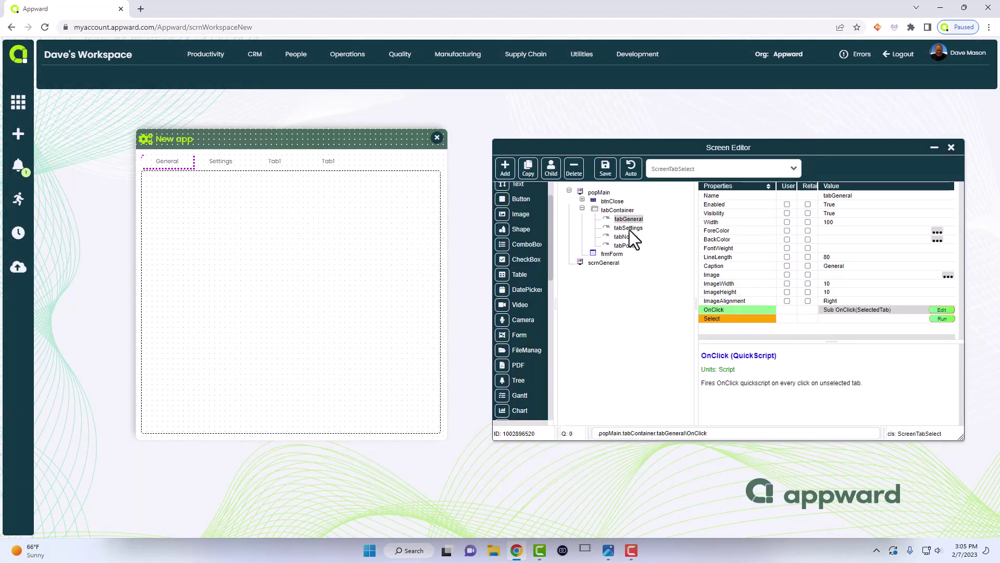
Reuse the copied statements as tabSettings' OnClick script with the source changed to ".scrnSettings", and save it
{"action": "left_click", "coordinate": [630, 229]}
{"action": "double_click", "coordinate": [842, 309]}
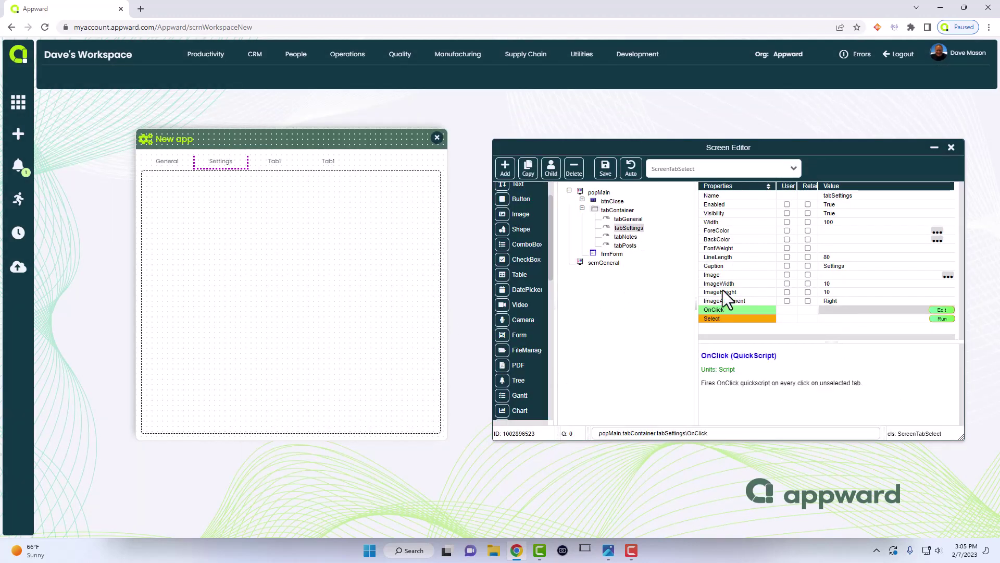
{"action": "key", "text": "ctrl+v"}
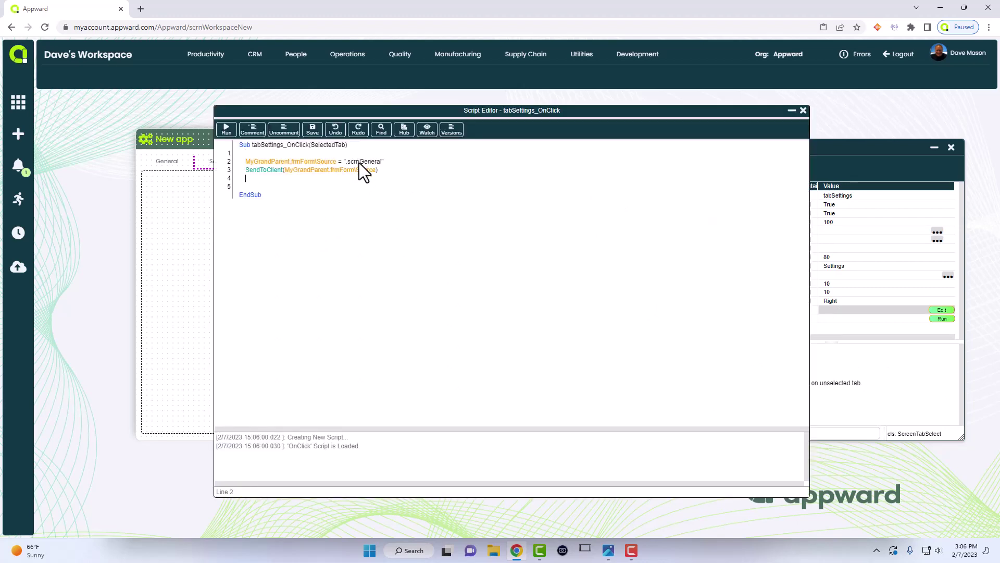
{"action": "key", "text": "ctrl+shift+Right"}
{"action": "type", "text": "Settings"}
{"action": "left_click", "coordinate": [804, 110]}
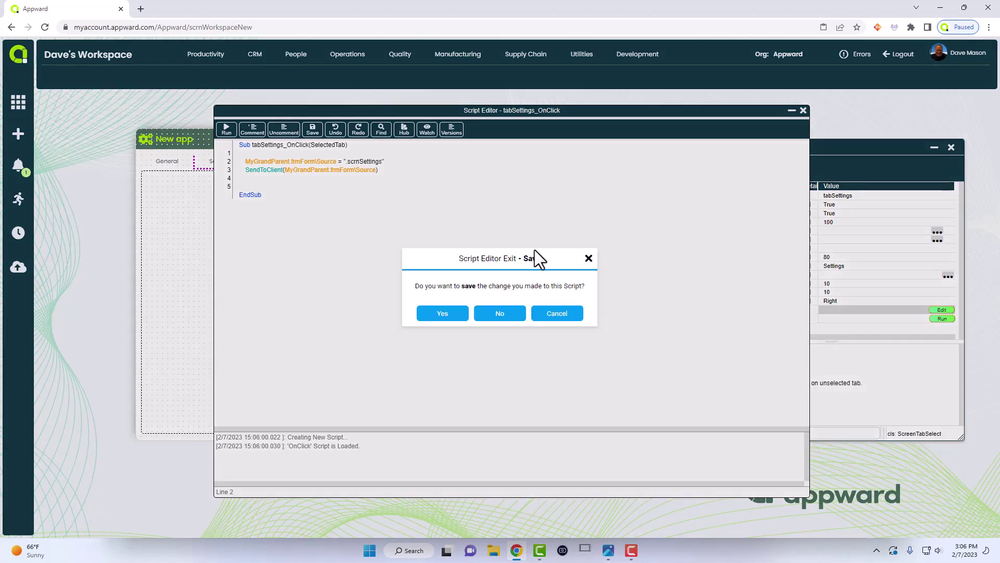
{"action": "left_click", "coordinate": [452, 318]}
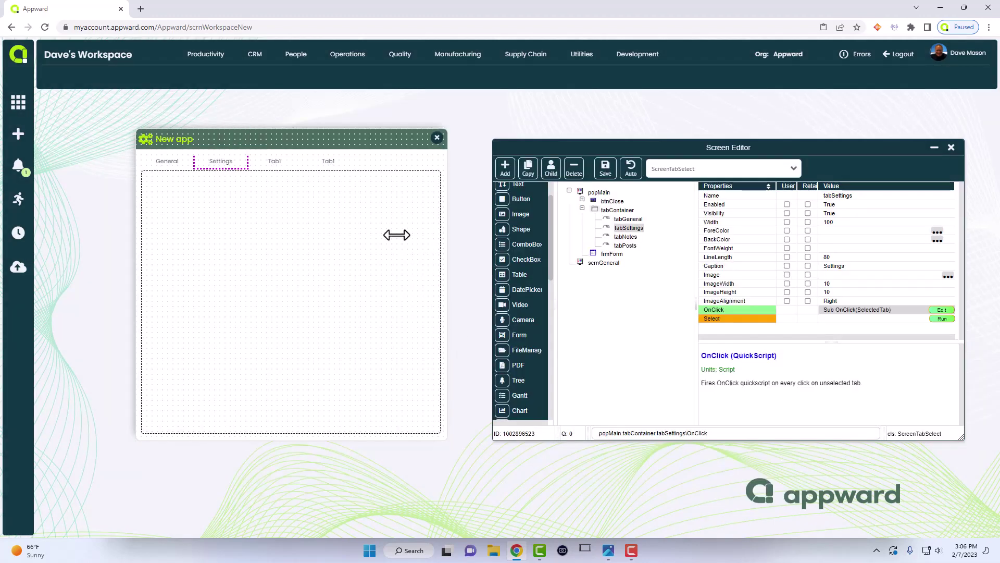
Reuse the copied statements as tabNotes' OnClick script with the source changed to ".scrnNotes", and save it
{"action": "left_click", "coordinate": [625, 238]}
{"action": "left_click", "coordinate": [533, 313]}
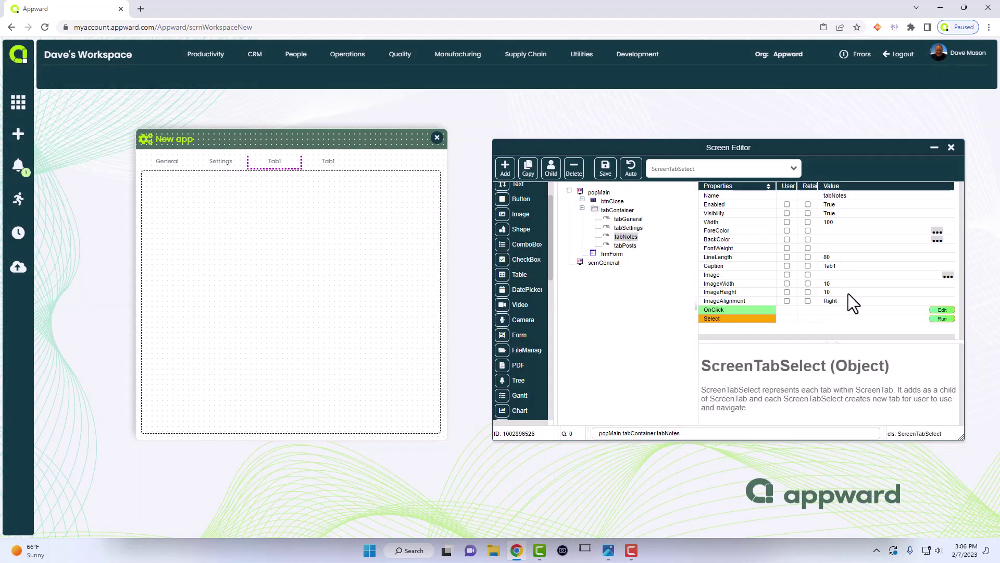
{"action": "double_click", "coordinate": [832, 312]}
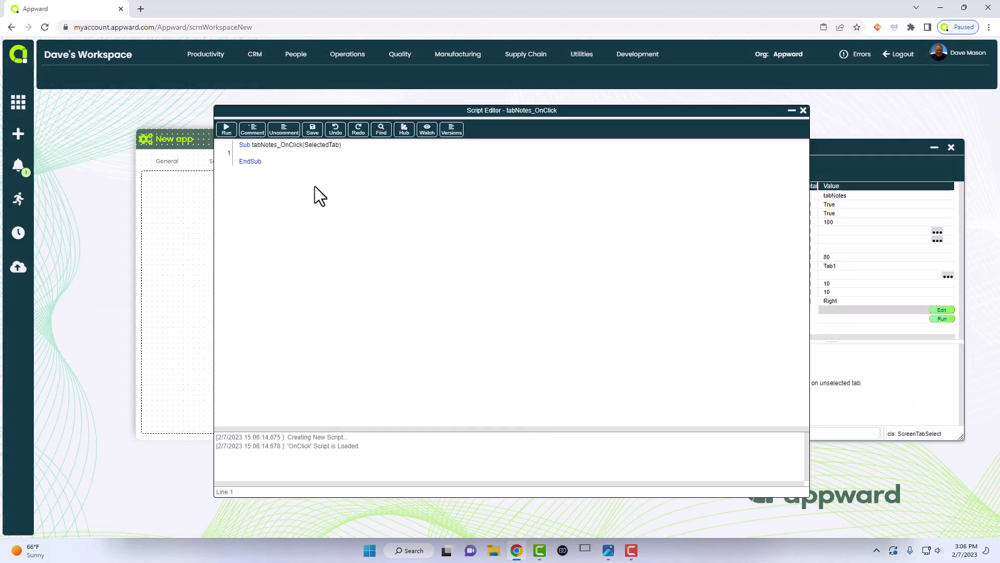
{"action": "key", "text": "ctrl+v"}
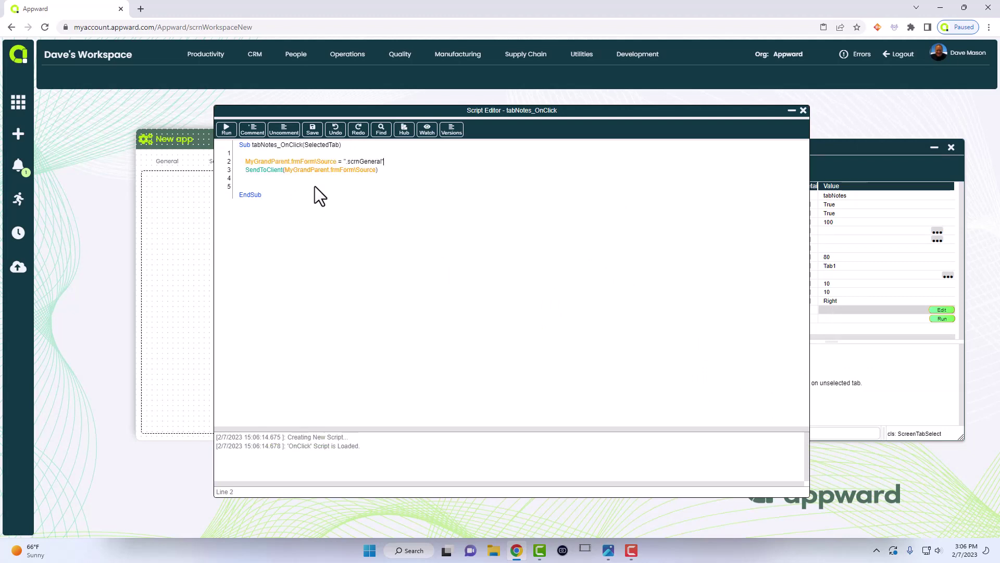
{"action": "key", "text": "shift+End"}
{"action": "type", "text": "N"}
{"action": "type", "text": "s"}
{"action": "left_click", "coordinate": [804, 111]}
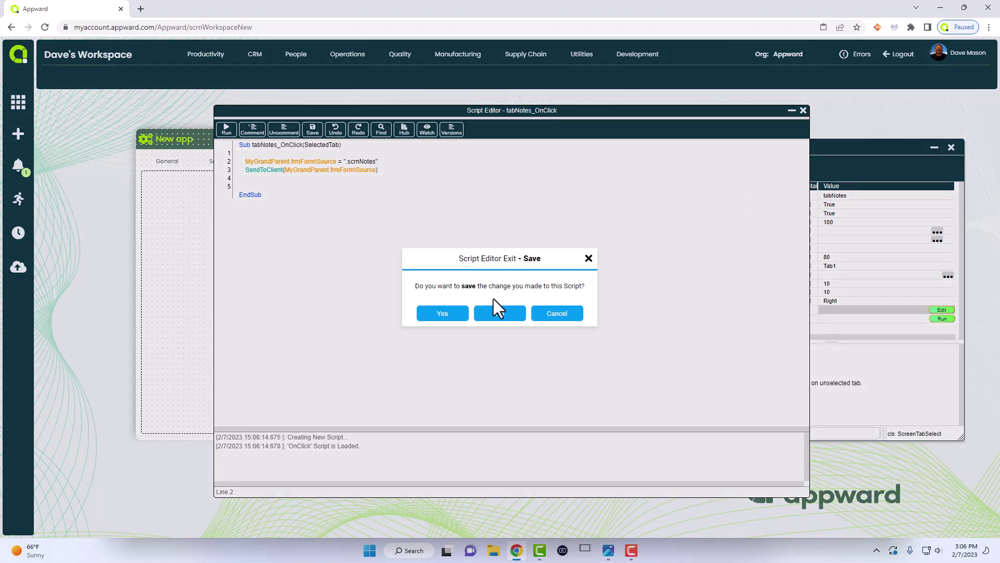
{"action": "left_click", "coordinate": [442, 313]}
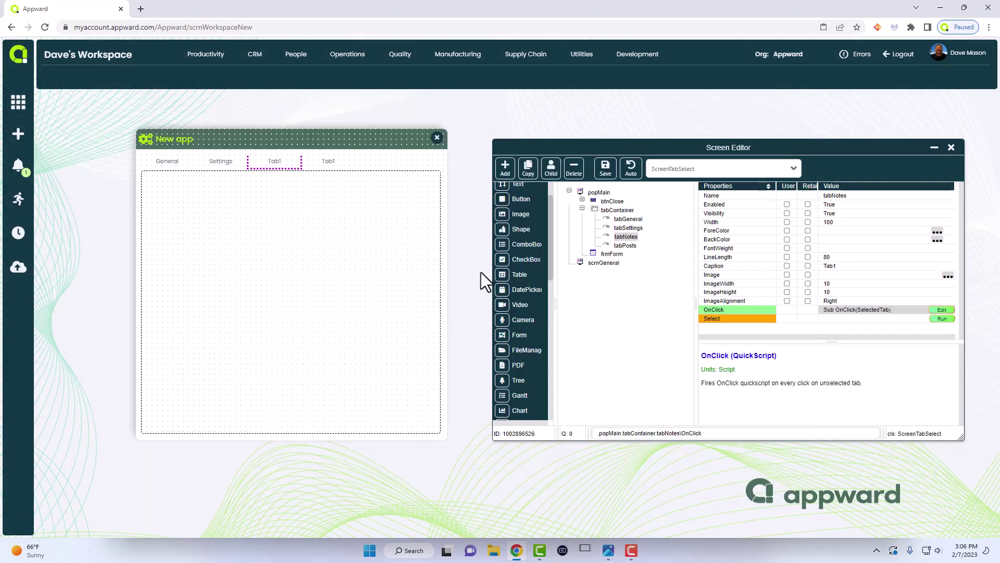
Reuse the copied statements as tabPosts' OnClick script with the source changed to ".scrnPosts", and save it
{"action": "left_click", "coordinate": [634, 246]}
{"action": "double_click", "coordinate": [831, 310]}
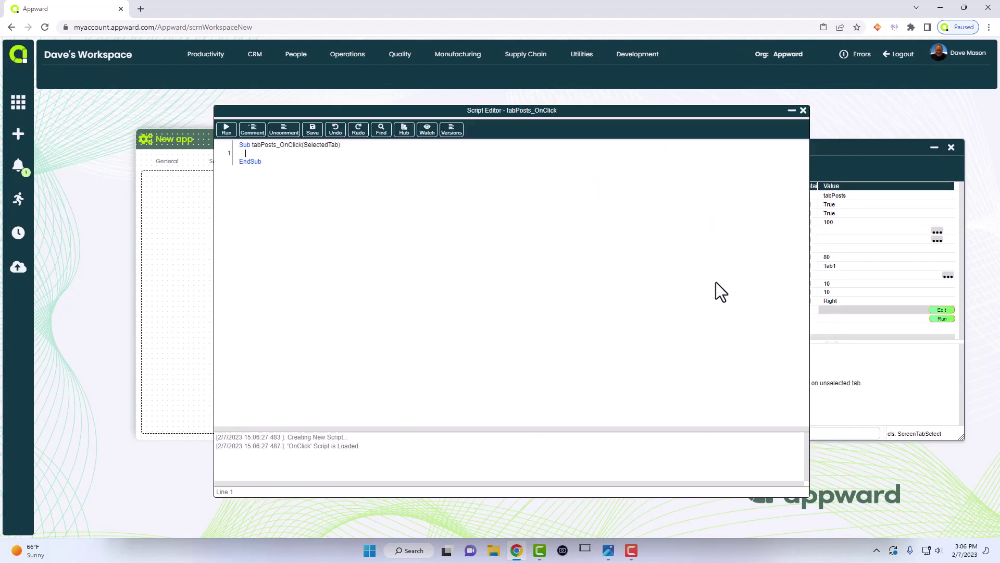
{"action": "key", "text": "Return"}
{"action": "key", "text": "Return"}
{"action": "key", "text": "ctrl+v"}
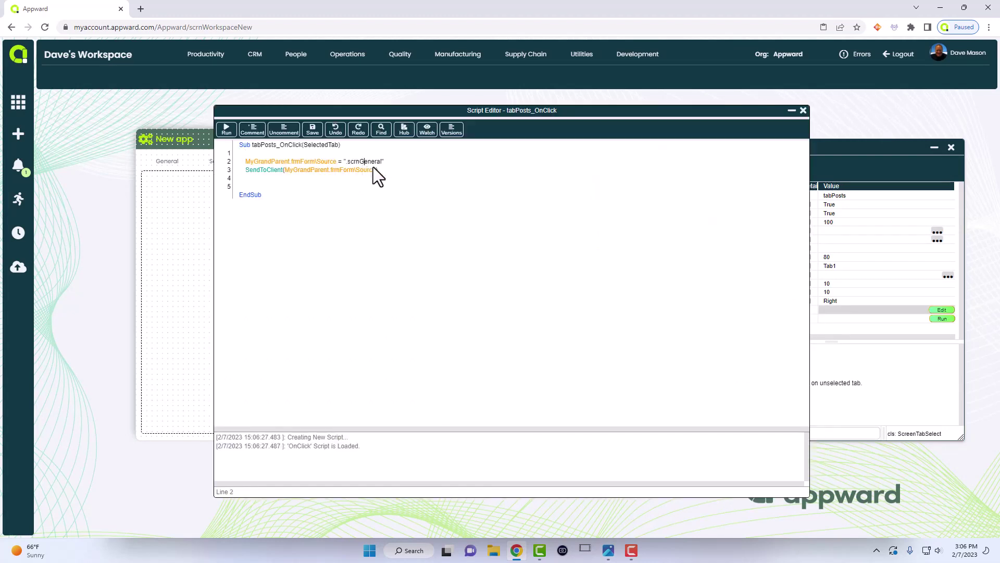
{"action": "type", "text": "0"}
{"action": "key", "text": "Down"}
{"action": "key", "text": "Down"}
{"action": "key", "text": "shift+End"}
{"action": "key", "text": "BackSpace"}
{"action": "type", "text": "Posts"}
{"action": "left_click", "coordinate": [803, 110]}
{"action": "left_click", "coordinate": [442, 313]}
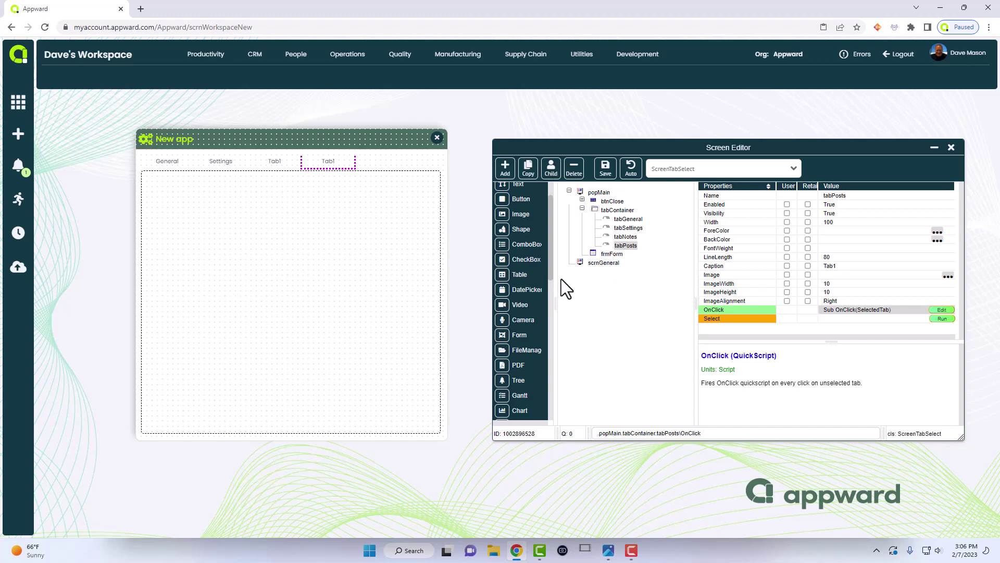
Set tabContainer's SelectedTab to tabGeneral and flag it as a User property
{"action": "left_click", "coordinate": [619, 211]}
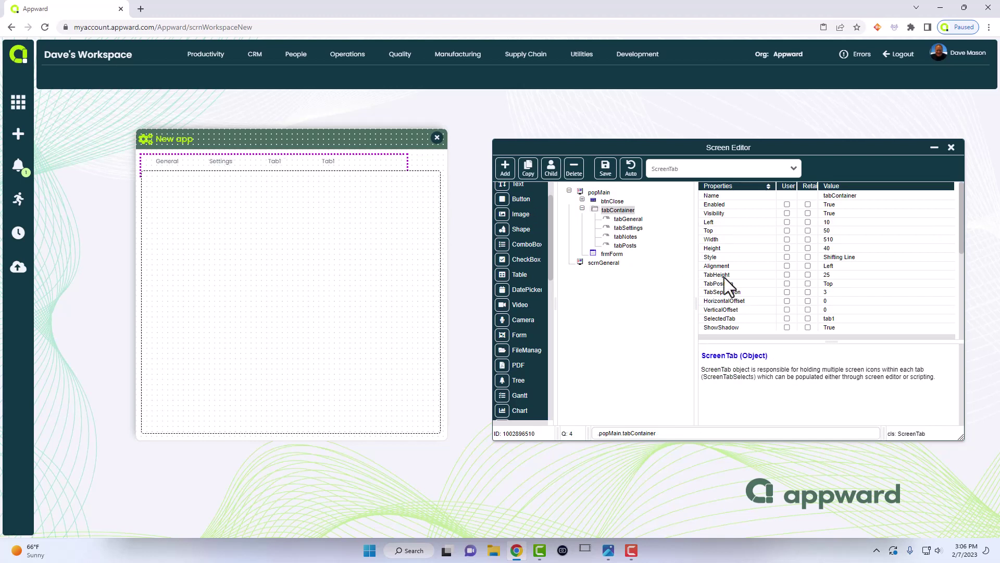
{"action": "left_click", "coordinate": [846, 321]}
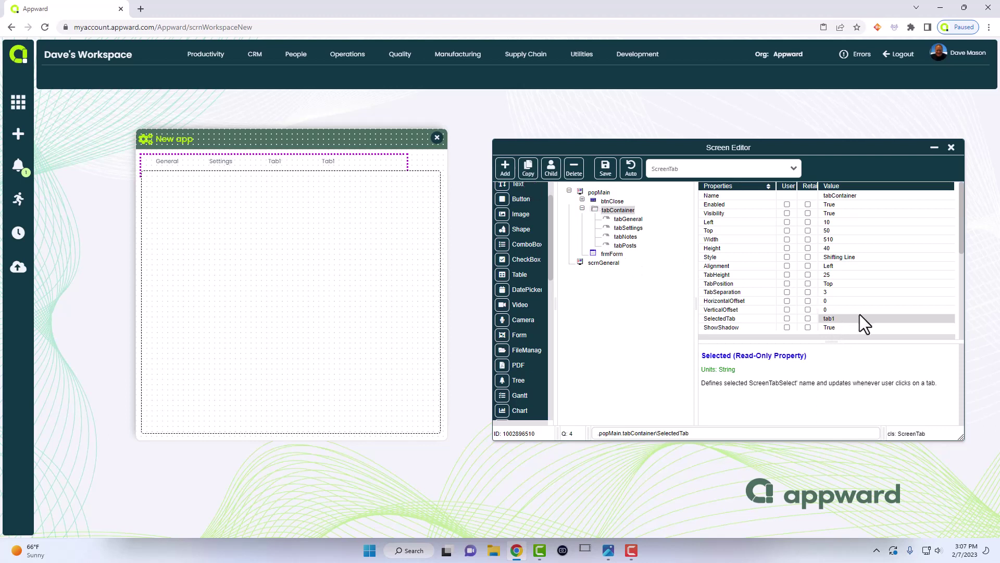
{"action": "double_click", "coordinate": [846, 320]}
{"action": "key", "text": "BackSpace"}
{"action": "key", "text": "Return"}
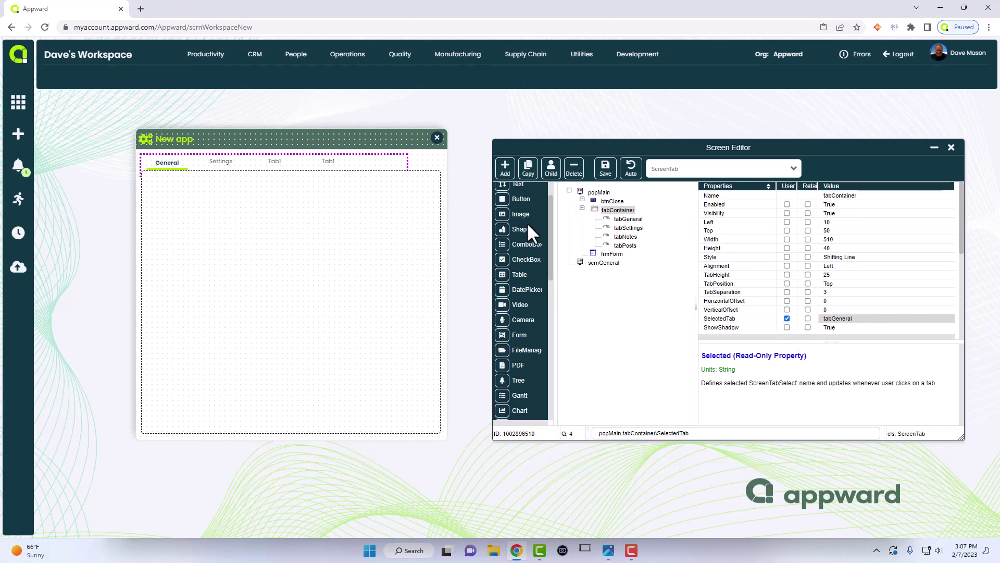
Set tabNotes' Caption property to "Notes"
{"action": "left_click", "coordinate": [624, 237]}
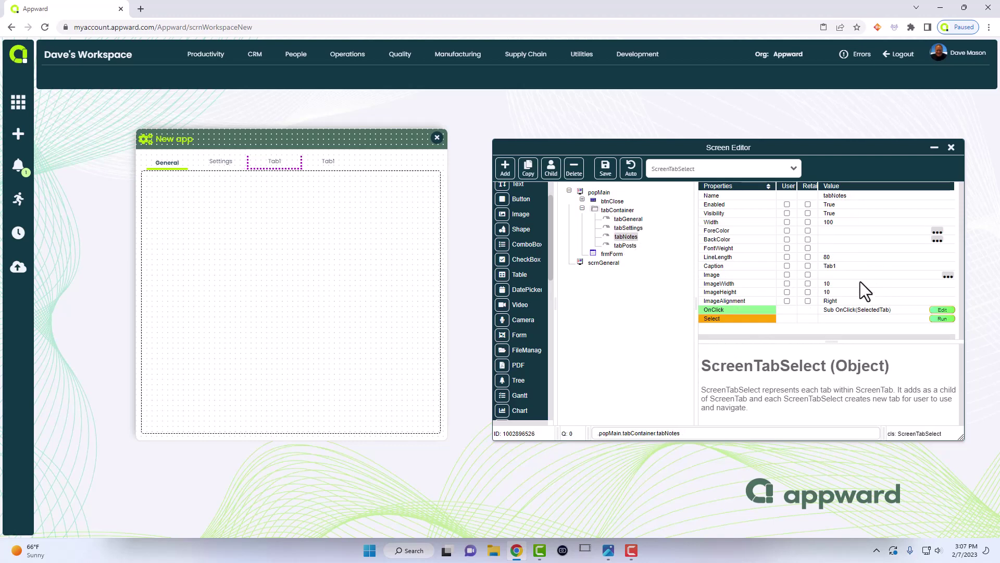
{"action": "left_click", "coordinate": [860, 267]}
{"action": "type", "text": "Note"}
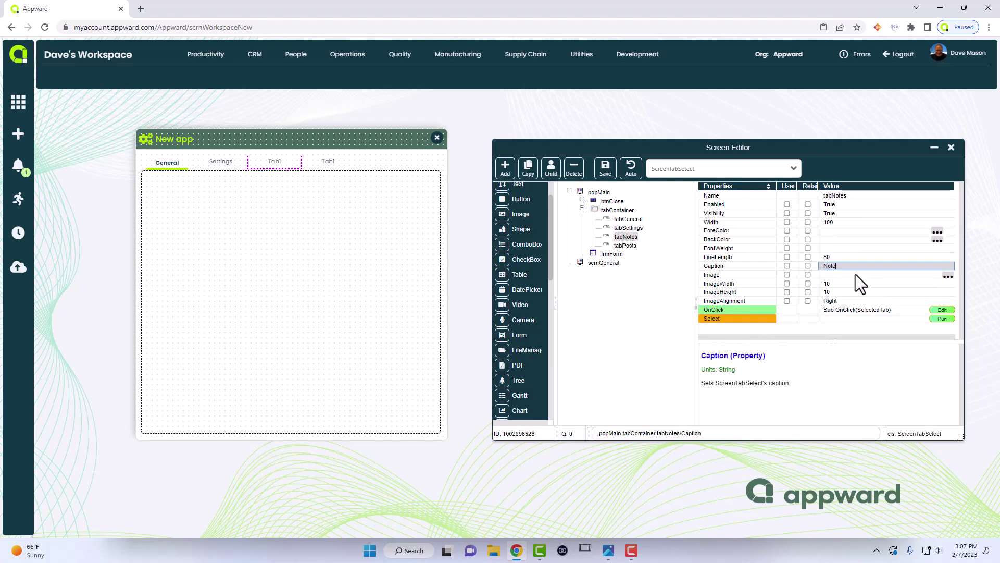
{"action": "type", "text": "s"}
{"action": "key", "text": "Return"}
Set tabPosts' Caption to "Posts", and exit the screen design with all changes saved
{"action": "left_click", "coordinate": [331, 156]}
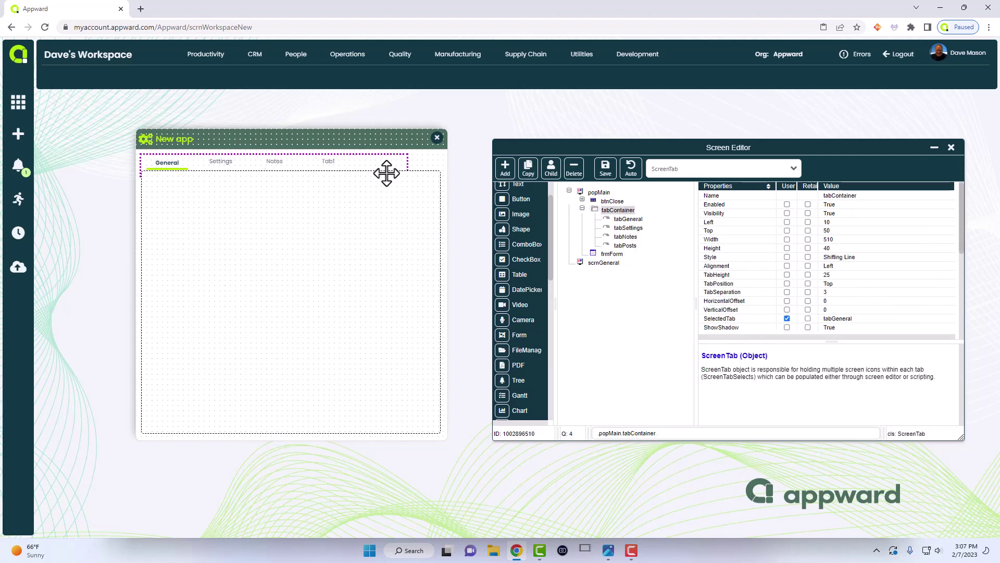
{"action": "left_click", "coordinate": [628, 244]}
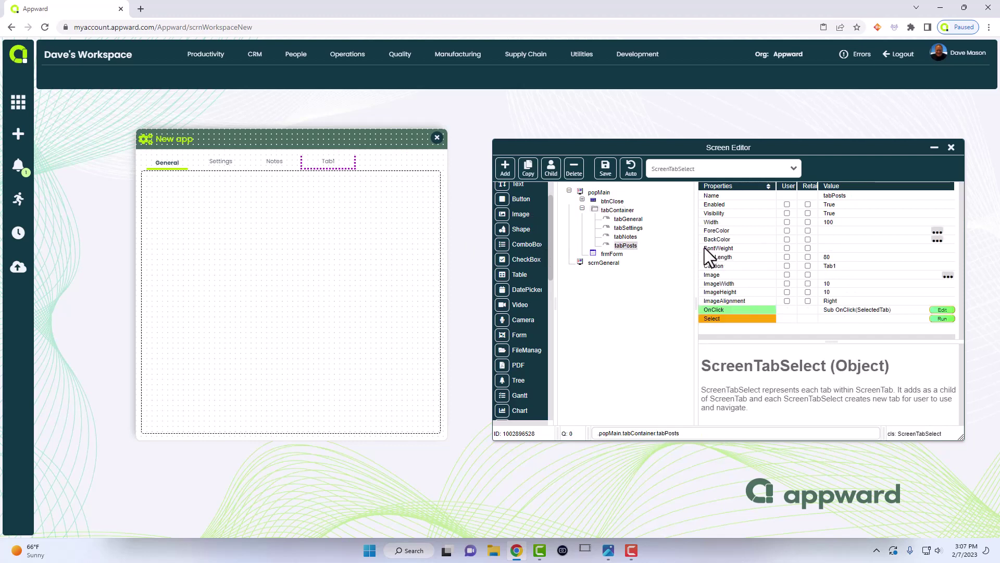
{"action": "left_click", "coordinate": [845, 266]}
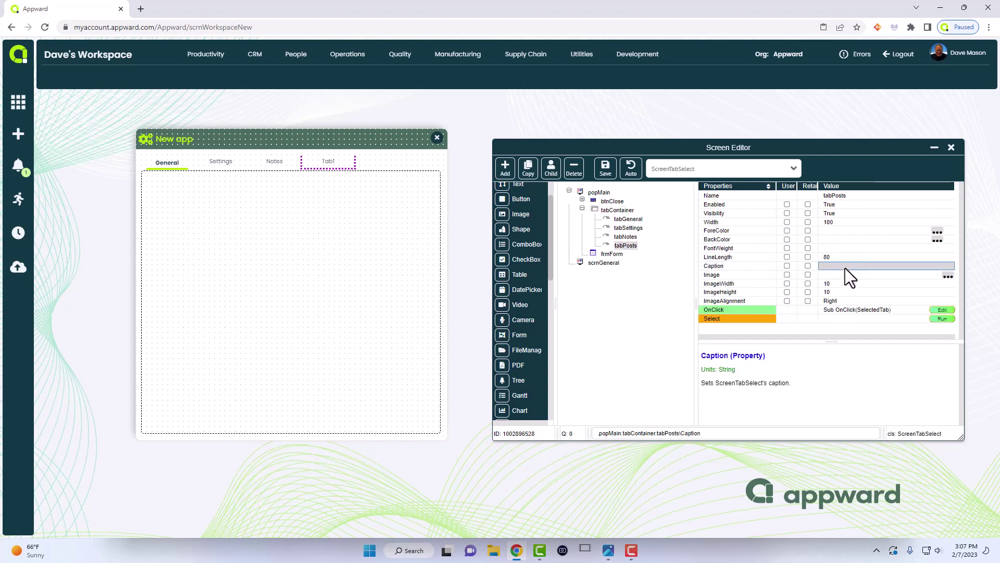
{"action": "type", "text": "Posts"}
{"action": "key", "text": "Return"}
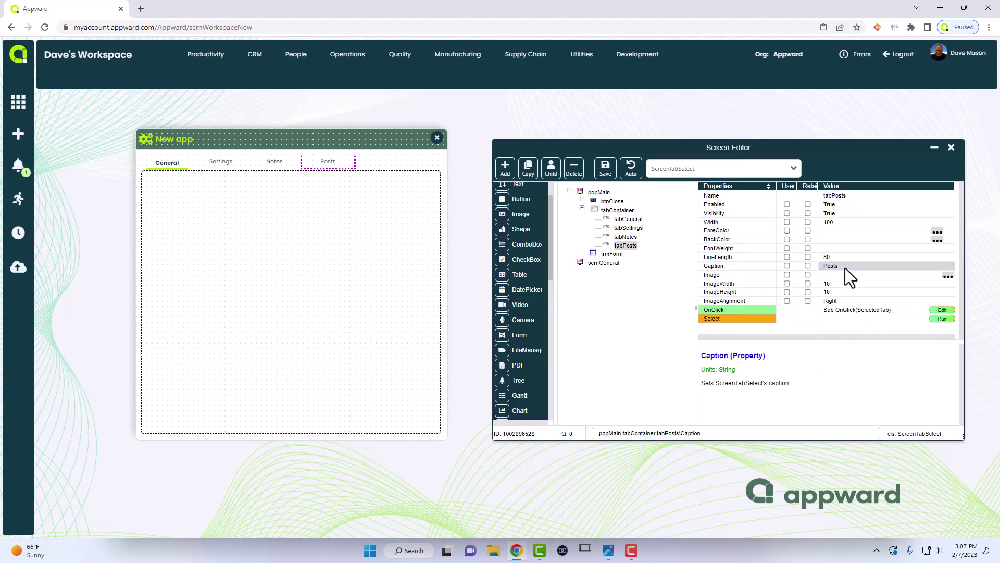
{"action": "left_click", "coordinate": [951, 147]}
{"action": "left_click", "coordinate": [451, 312]}
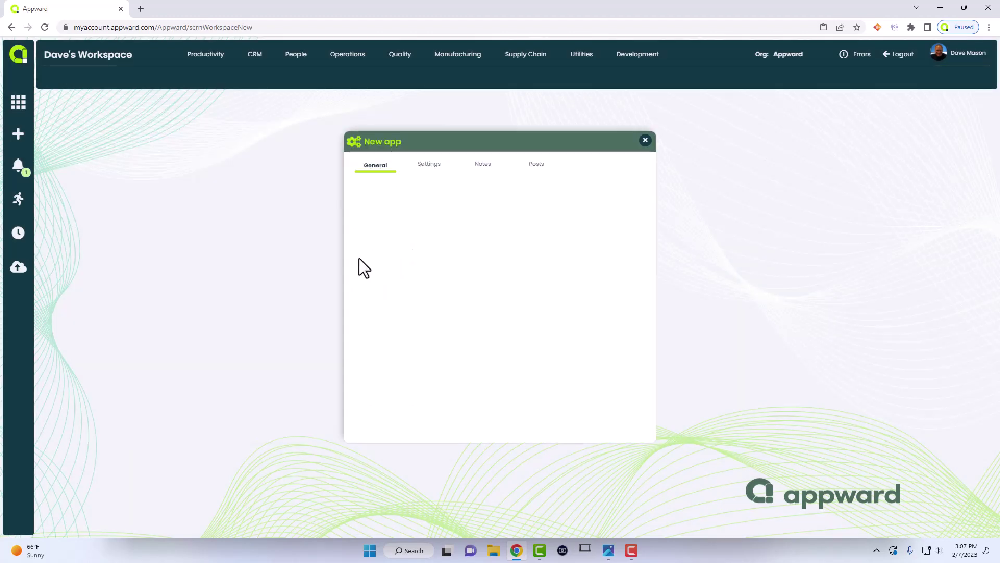
Test the running New app popup by switching among its Settings, General and Notes tabs, ending on General
{"action": "left_click", "coordinate": [427, 165]}
{"action": "left_click", "coordinate": [375, 165]}
{"action": "left_click", "coordinate": [483, 165]}
{"action": "left_click", "coordinate": [423, 166]}
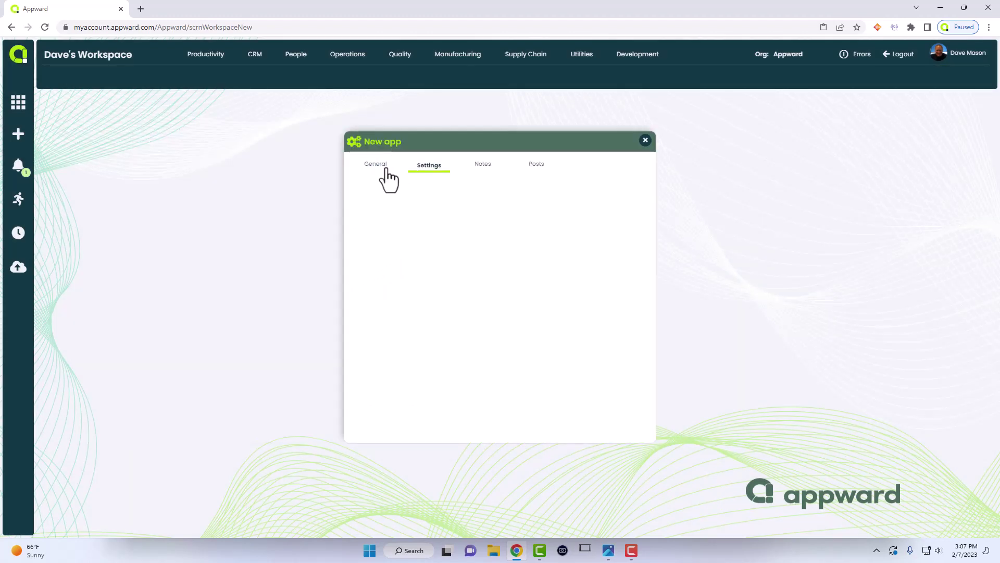
{"action": "left_click", "coordinate": [378, 165]}
Reopen the popup in Screen Design on the General tab and place a label at about Left 15, Top 15 with a text box beneath it
{"action": "left_click_drag", "start_coordinate": [460, 146], "coordinate": [209, 134]}
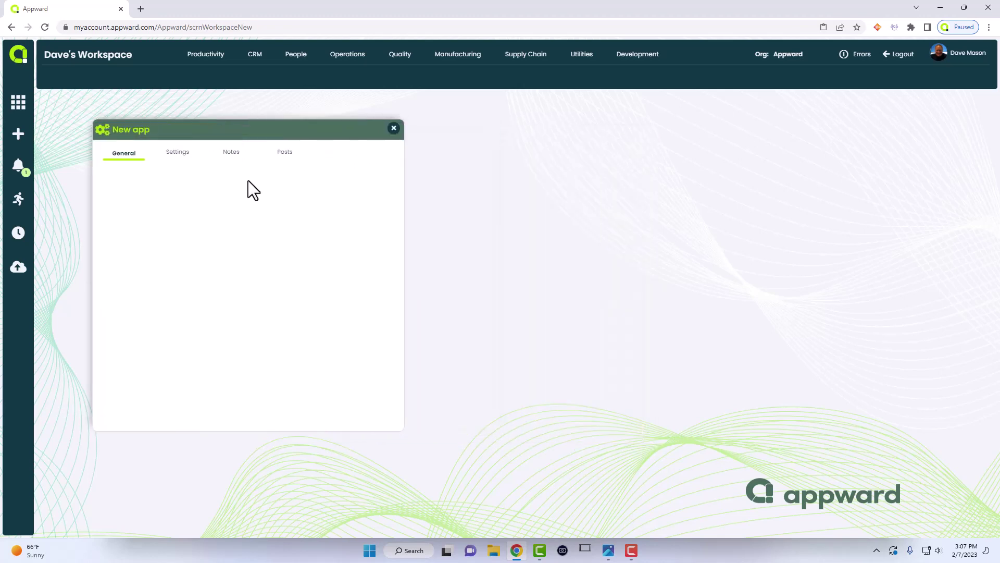
{"action": "right_click", "coordinate": [249, 182]}
{"action": "left_click", "coordinate": [301, 232]}
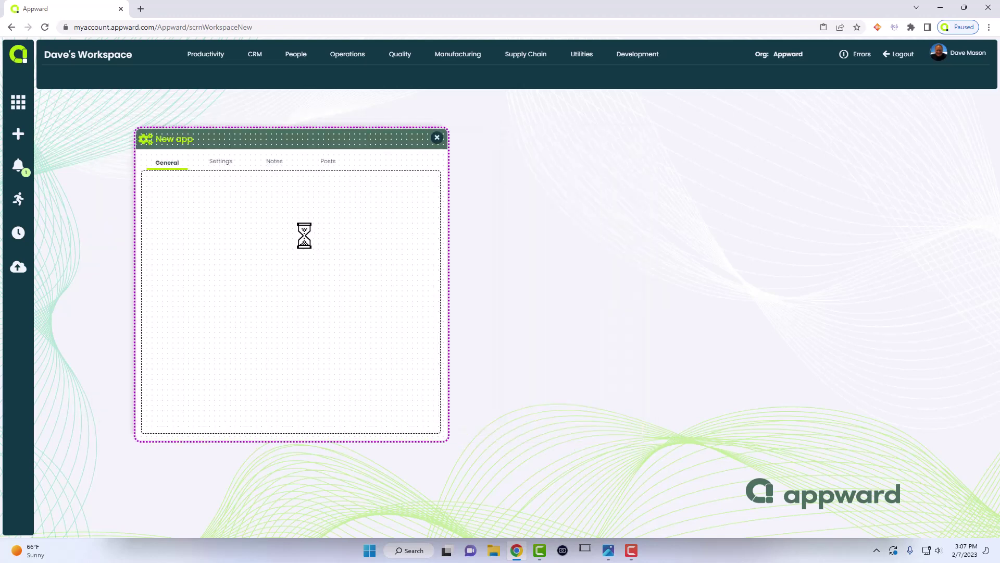
{"action": "scroll", "coordinate": [510, 212], "scroll_direction": "up", "scroll_amount": 1}
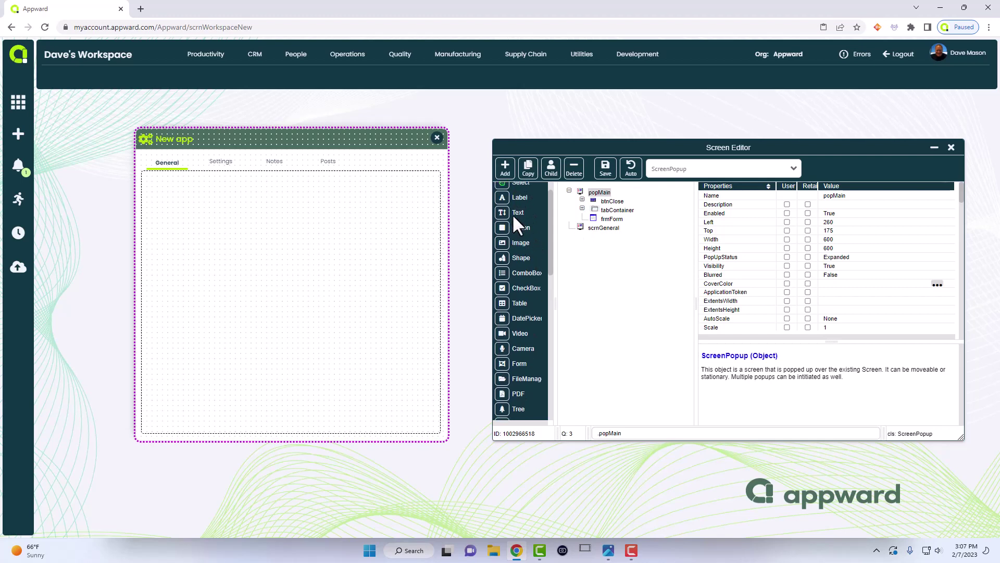
{"action": "left_click", "coordinate": [516, 206]}
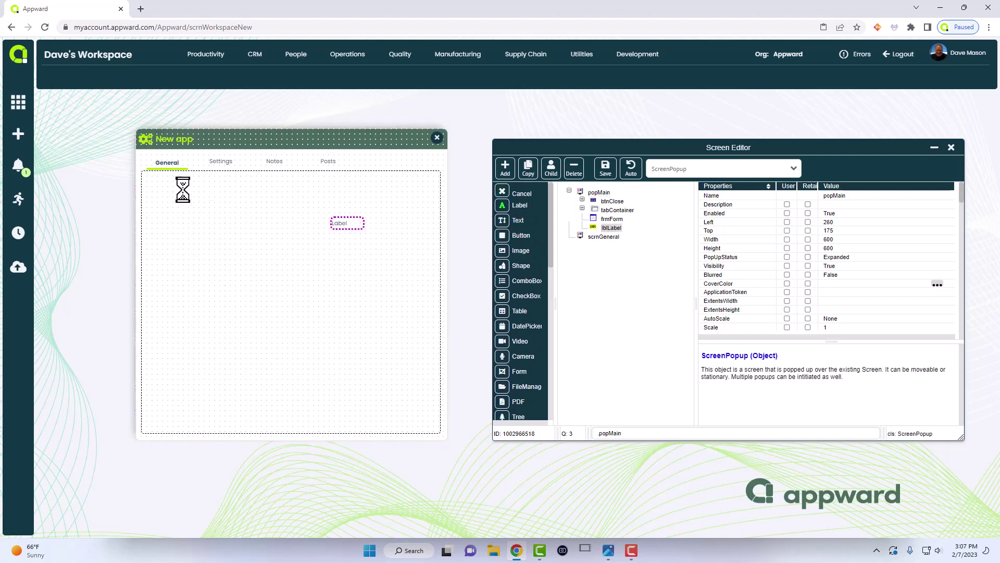
{"action": "left_click", "coordinate": [149, 180]}
{"action": "left_click", "coordinate": [380, 212]}
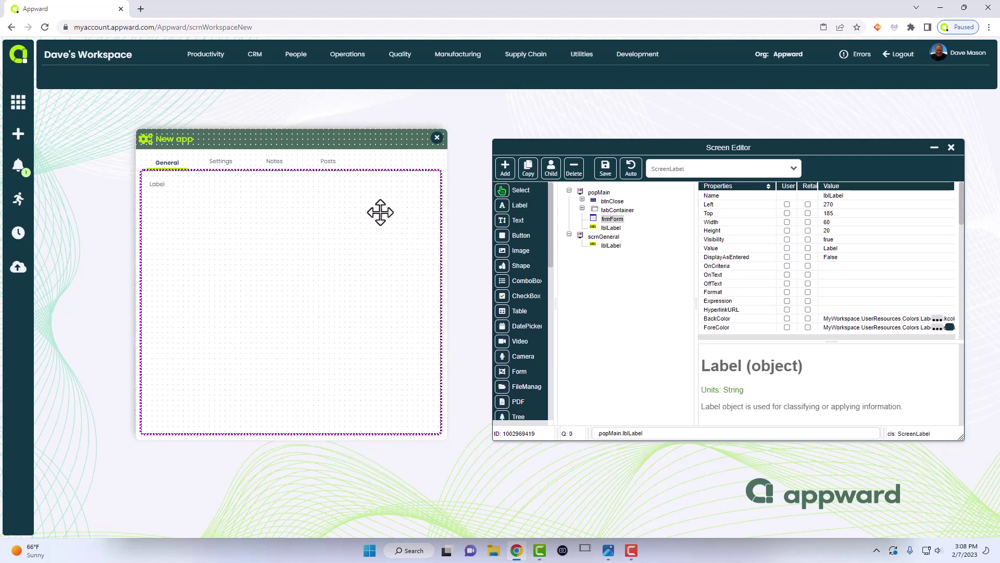
{"action": "left_click", "coordinate": [505, 220]}
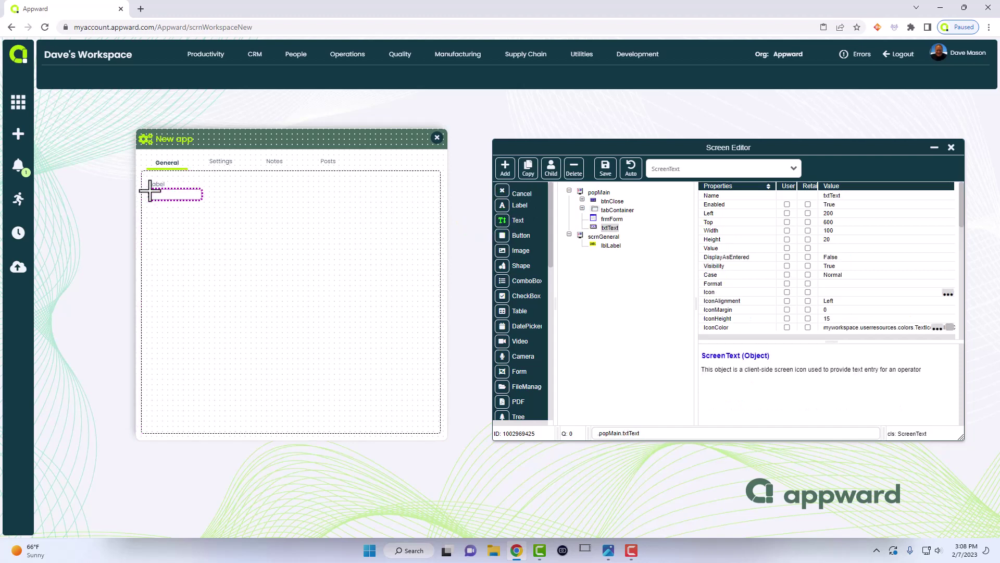
{"action": "left_click", "coordinate": [147, 191]}
{"action": "left_click", "coordinate": [181, 208]}
Set the Value of the label on scrnGeneral to "General value"
{"action": "left_click", "coordinate": [160, 185]}
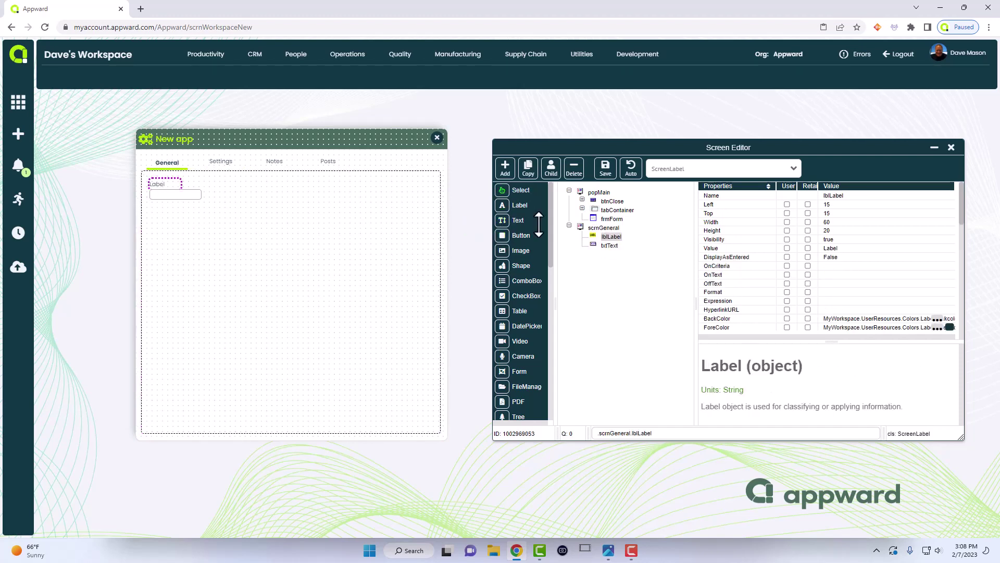
{"action": "left_click", "coordinate": [848, 248]}
{"action": "type", "text": "Genera"}
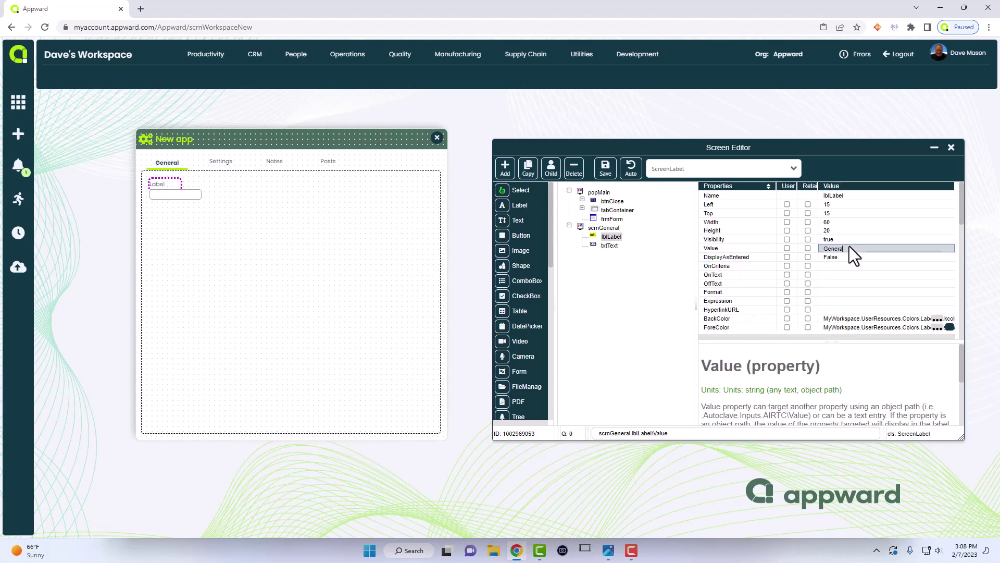
{"action": "type", "text": "l value"}
{"action": "key", "text": "Return"}
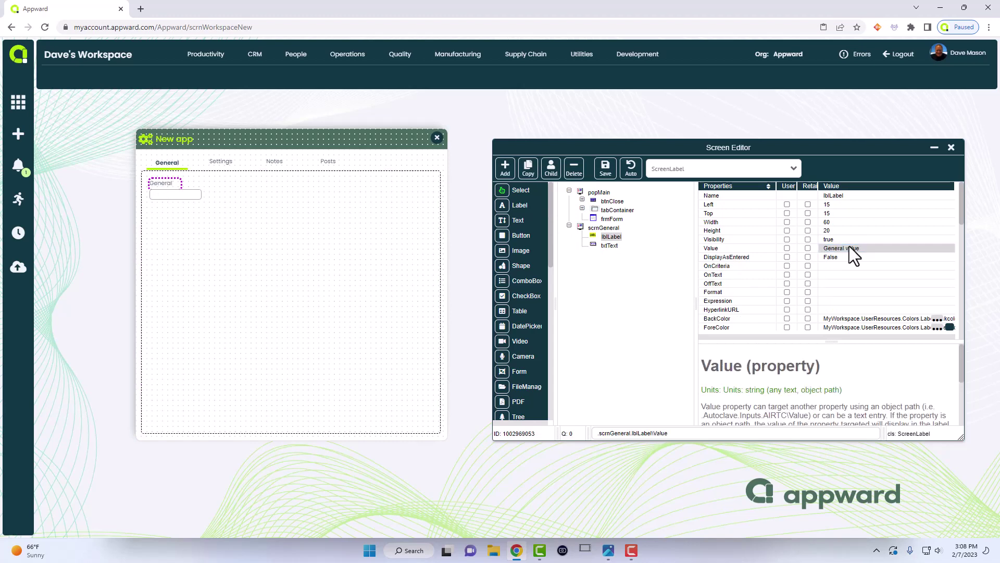
Exit the General tab's screen design and save all its changes
{"action": "left_click", "coordinate": [245, 216]}
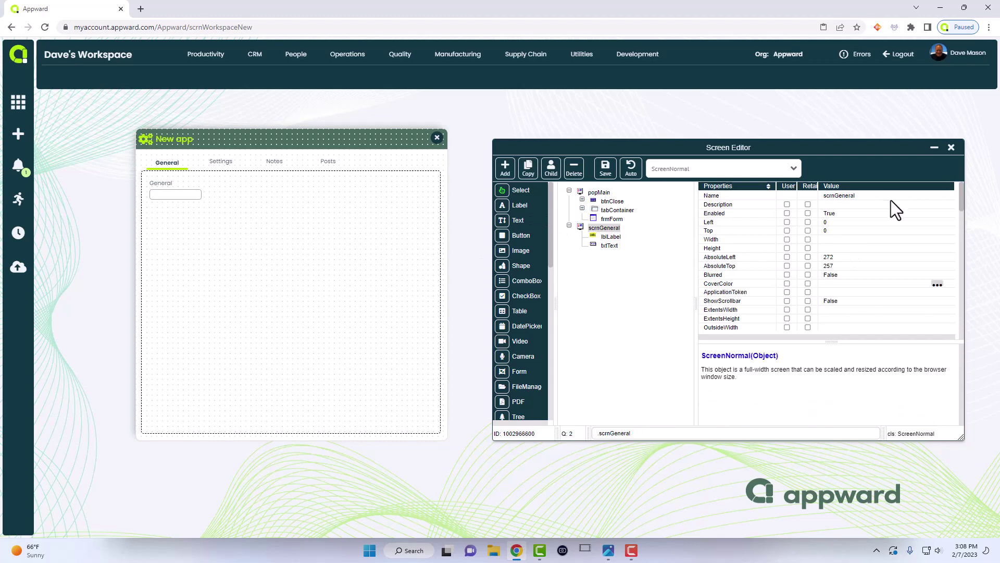
{"action": "left_click", "coordinate": [950, 149]}
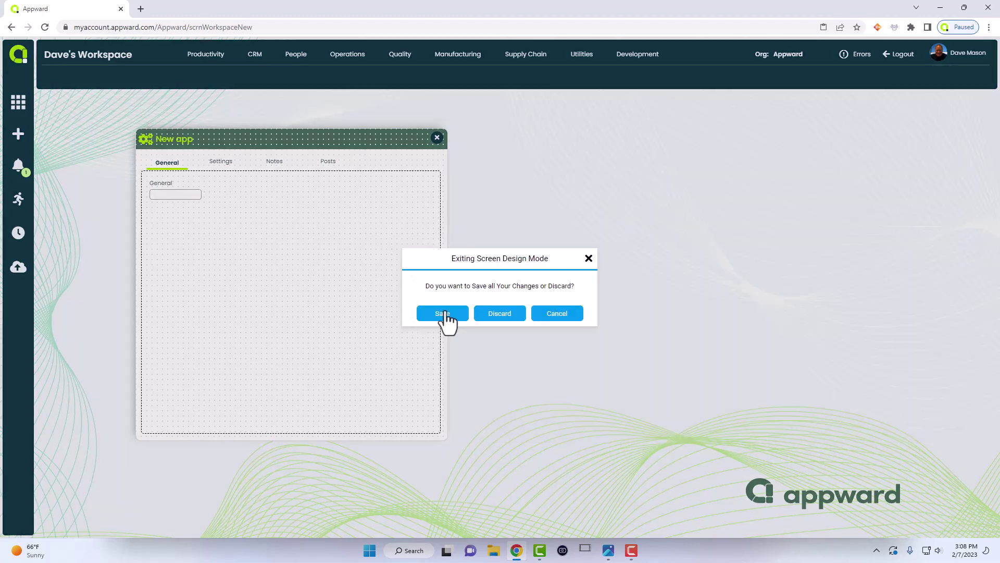
{"action": "left_click", "coordinate": [441, 313]}
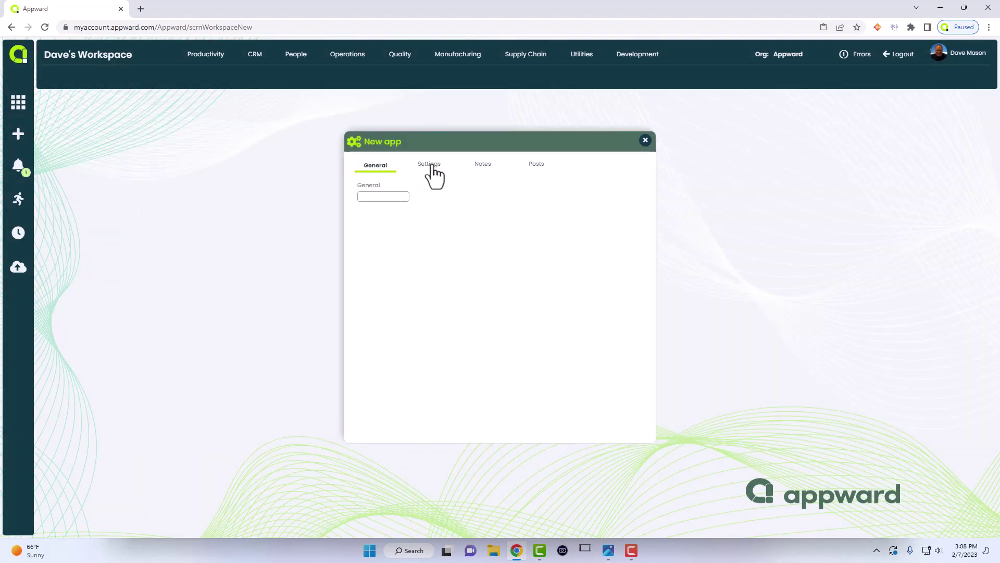
Switch the popup to the Settings tab, open it in Screen Design, and place a label at about Left 30, Top 25
{"action": "left_click", "coordinate": [432, 165]}
{"action": "right_click", "coordinate": [440, 222]}
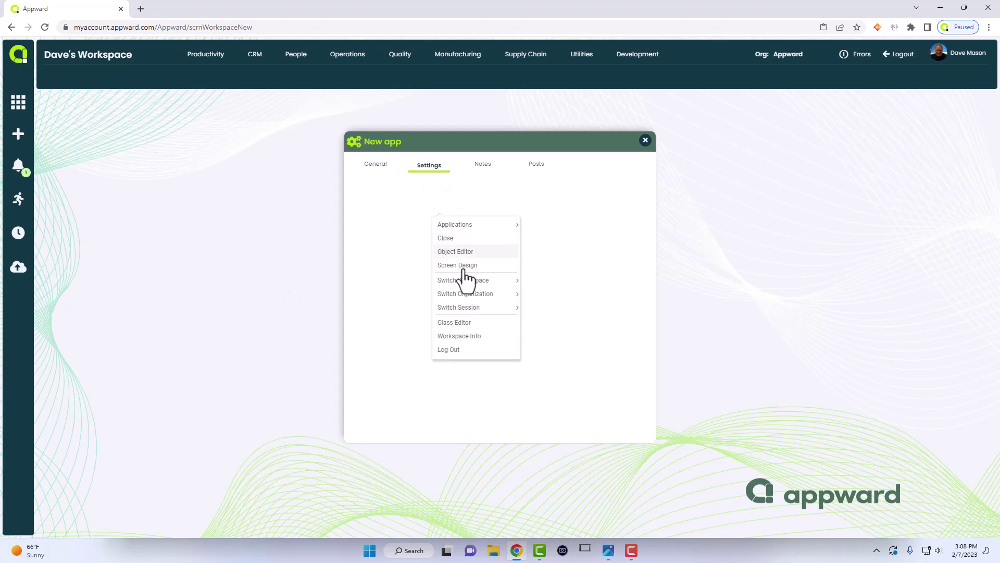
{"action": "left_click", "coordinate": [464, 276]}
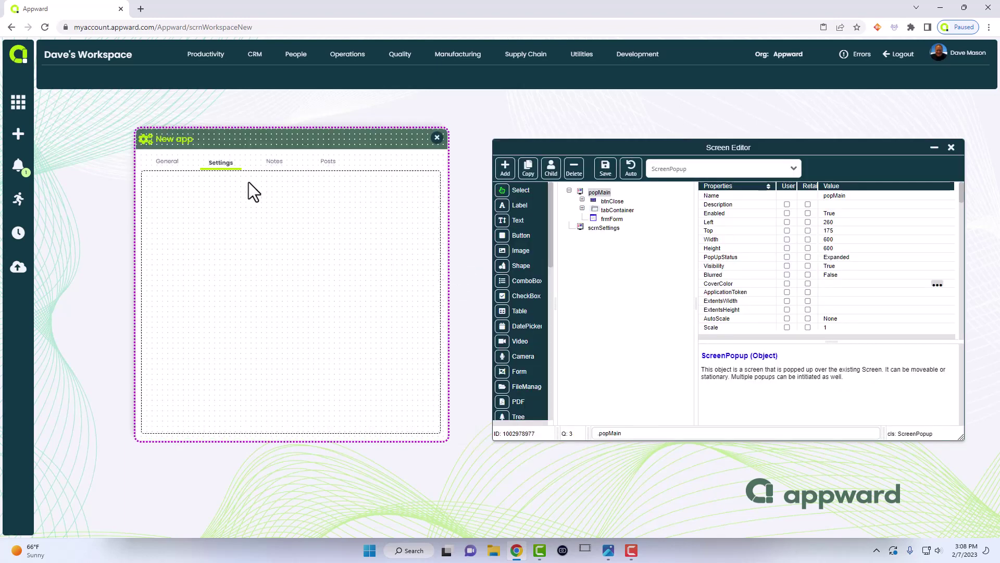
{"action": "left_click", "coordinate": [305, 172]}
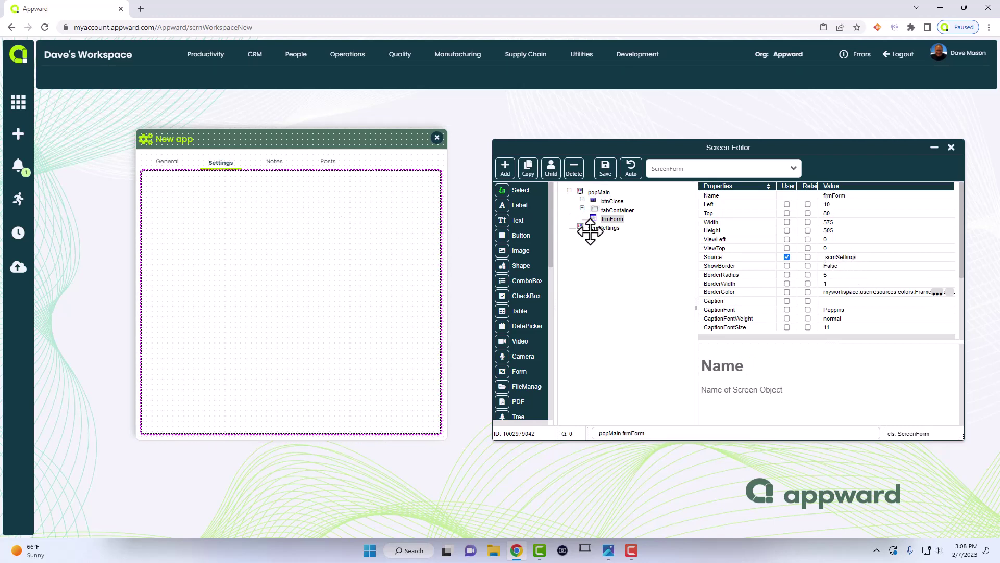
{"action": "left_click", "coordinate": [504, 206]}
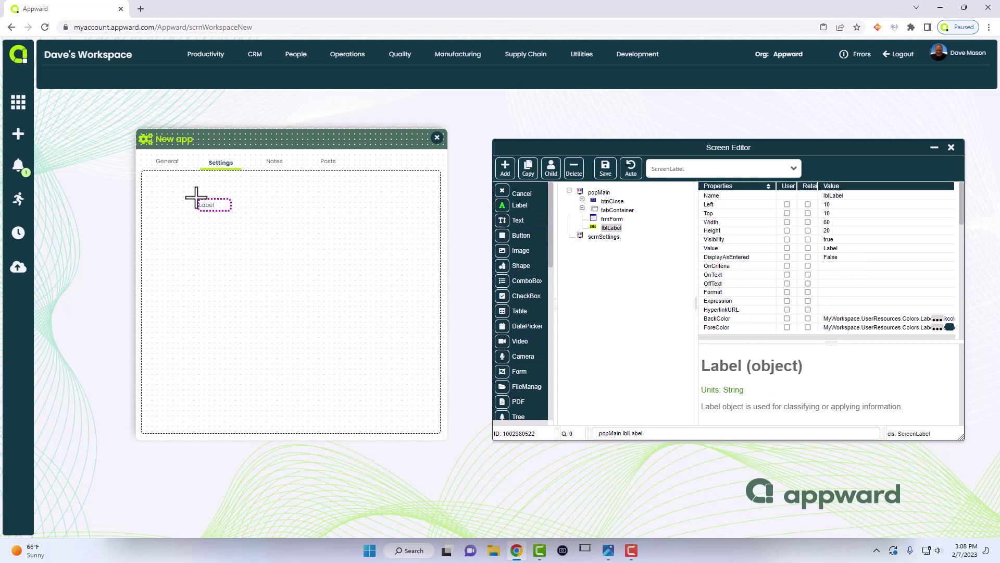
{"action": "left_click", "coordinate": [161, 187]}
{"action": "left_click", "coordinate": [177, 203]}
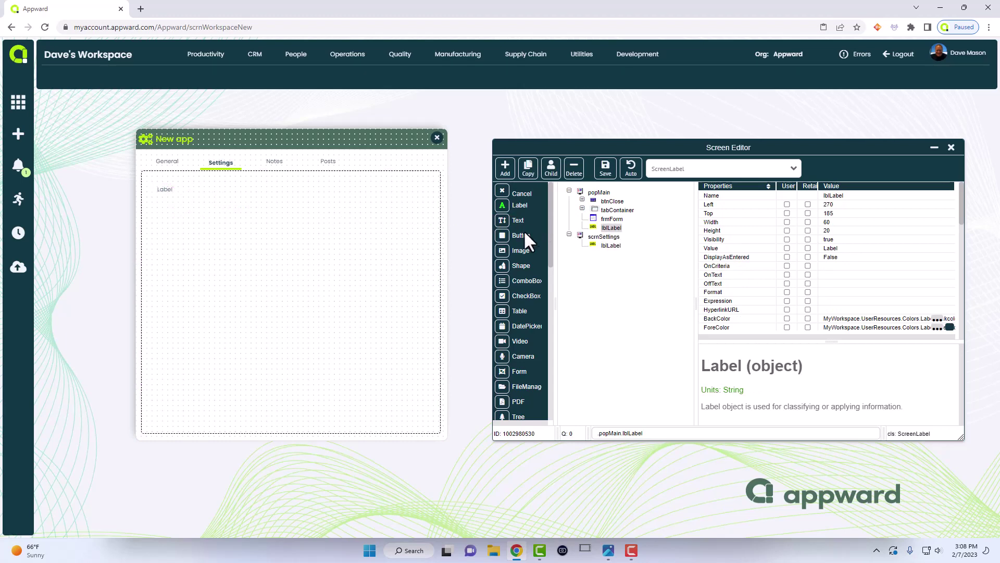
Add a button beside the label on the Settings form and a text box beneath the label
{"action": "left_click", "coordinate": [501, 237]}
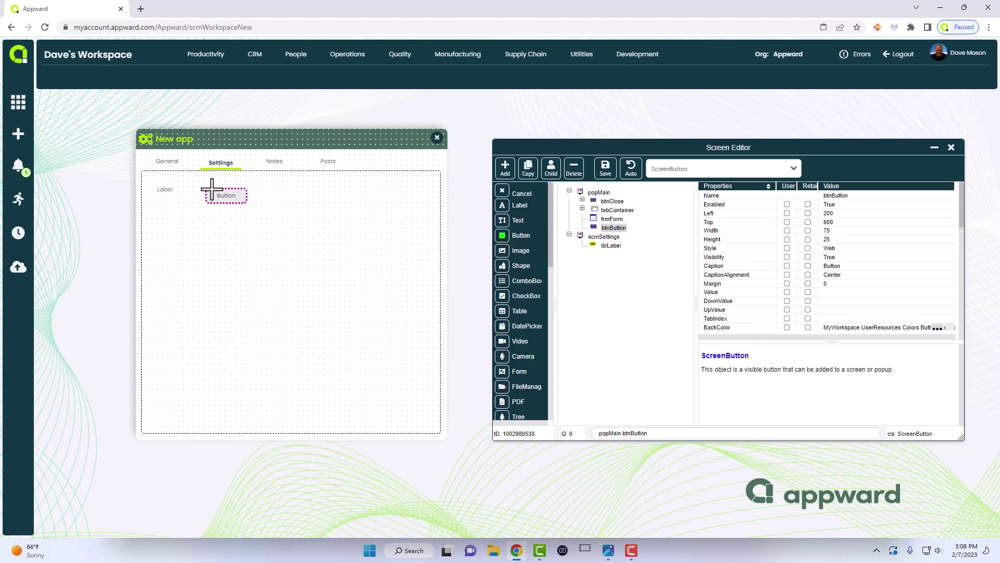
{"action": "left_click", "coordinate": [213, 188]}
{"action": "left_click", "coordinate": [503, 220]}
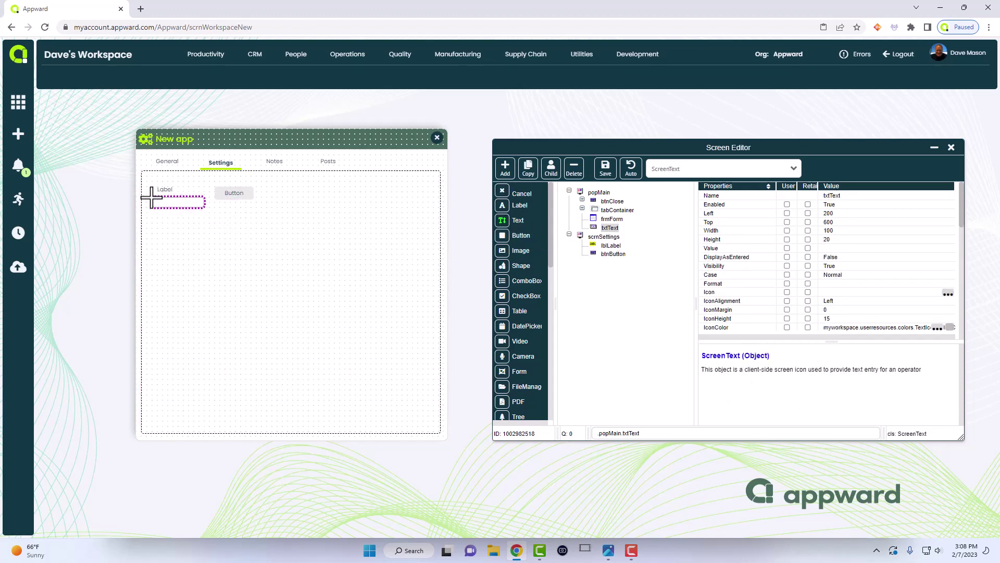
{"action": "left_click", "coordinate": [154, 199]}
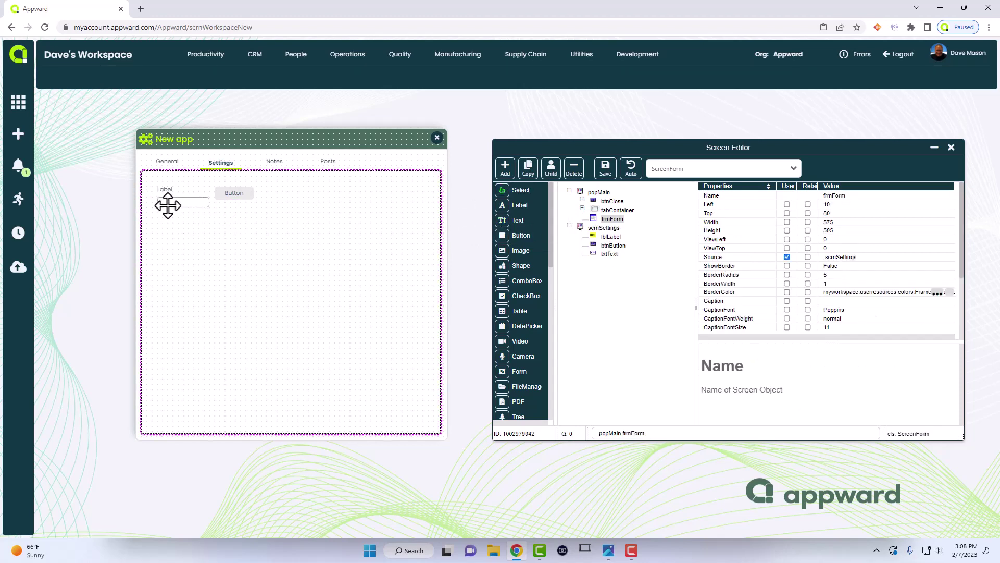
Set the Value of the label on scrnSettings to "Settings value" and widen the label to 90
{"action": "left_click", "coordinate": [181, 192]}
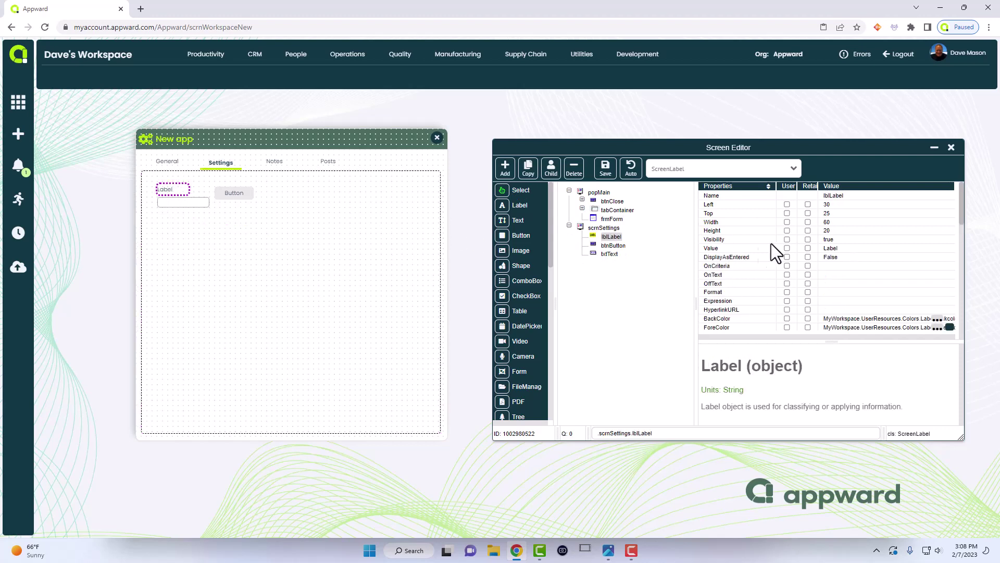
{"action": "left_click", "coordinate": [837, 249]}
{"action": "type", "text": "Settings"}
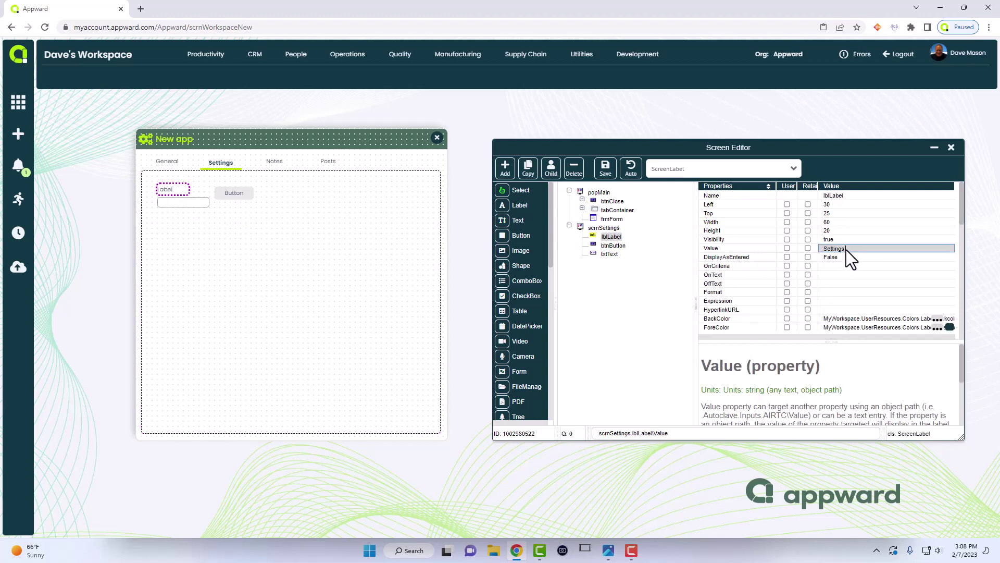
{"action": "type", "text": " value"}
{"action": "key", "text": "Return"}
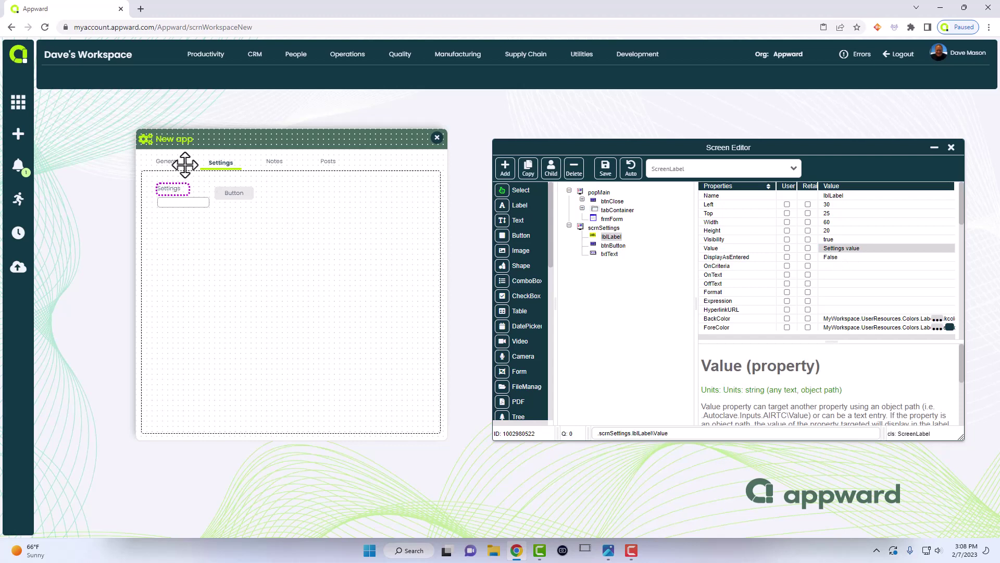
{"action": "left_click_drag", "start_coordinate": [189, 188], "coordinate": [204, 188]}
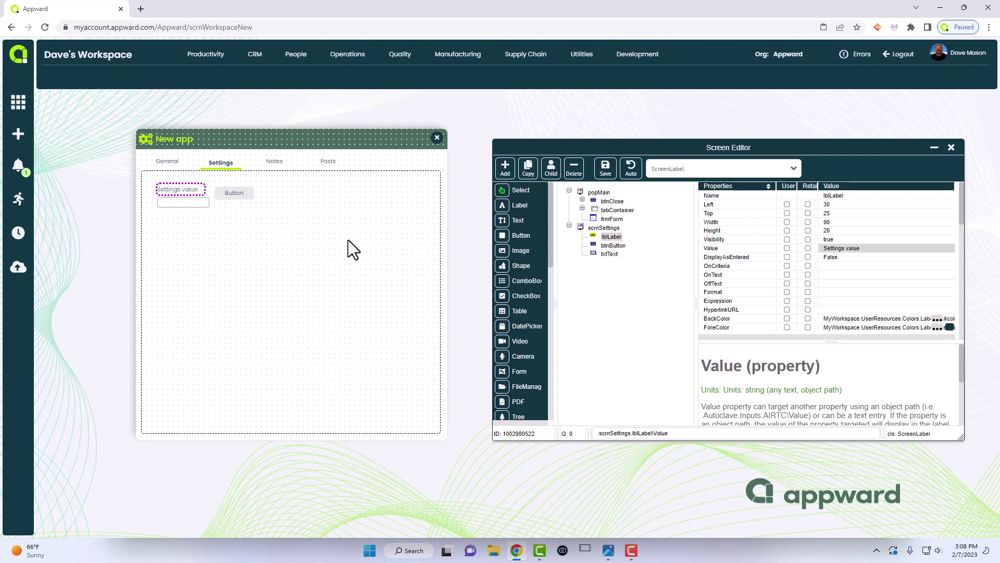
Inspect popMain, scrnSettings and frmForm with its Source property, then exit the Settings tab's screen design and save all changes
{"action": "left_click", "coordinate": [600, 193]}
{"action": "left_click", "coordinate": [604, 228]}
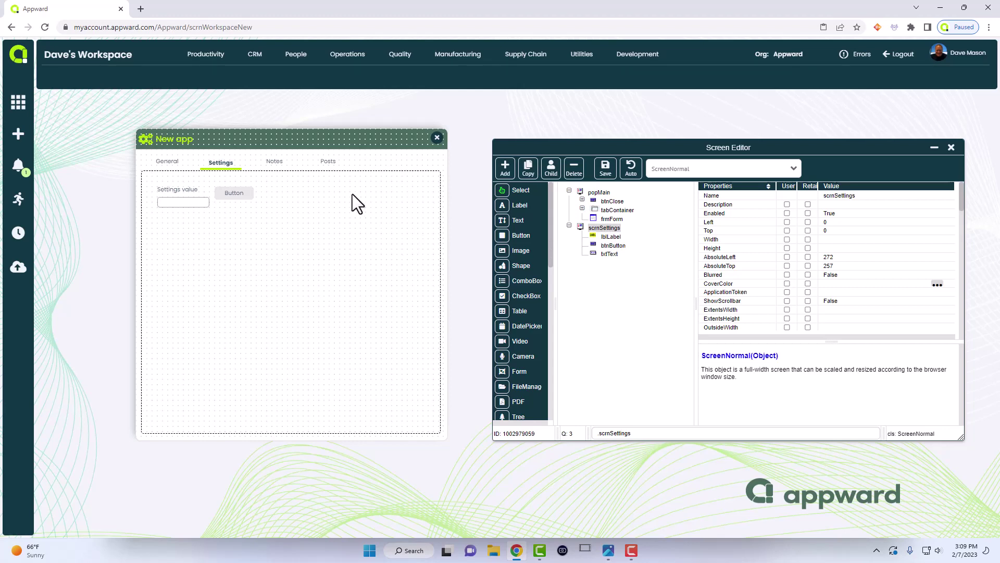
{"action": "left_click", "coordinate": [383, 171]}
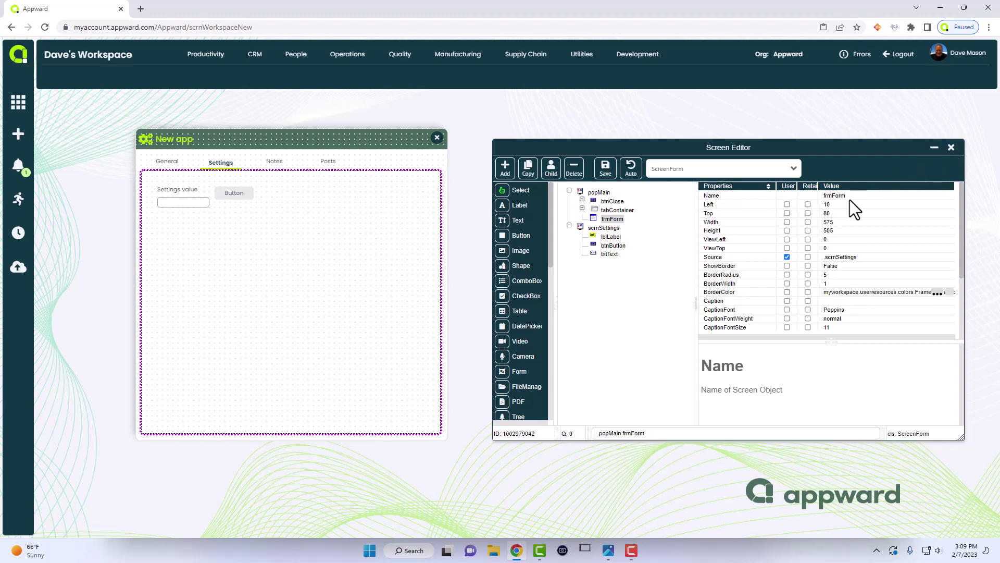
{"action": "left_click", "coordinate": [952, 151]}
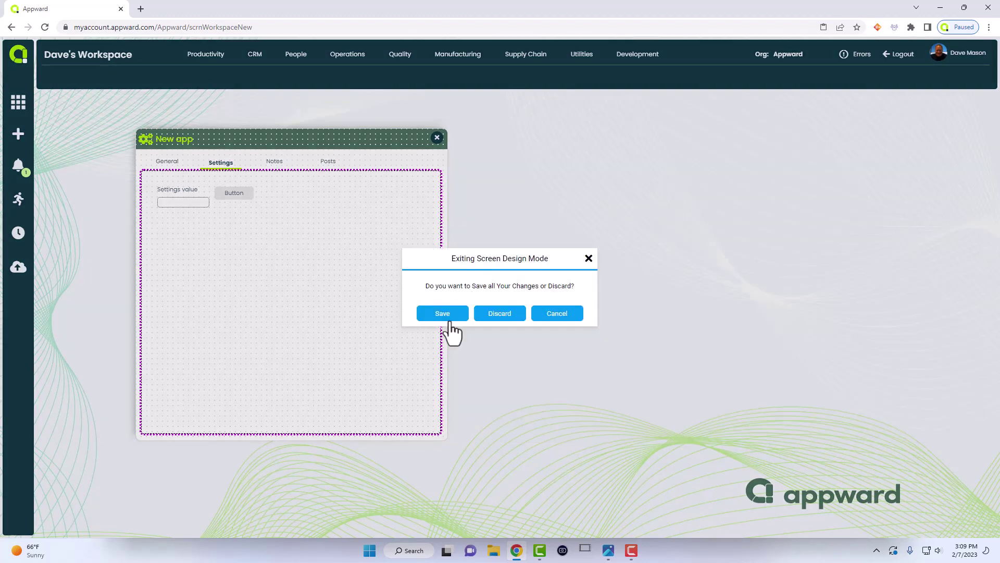
{"action": "left_click", "coordinate": [448, 318]}
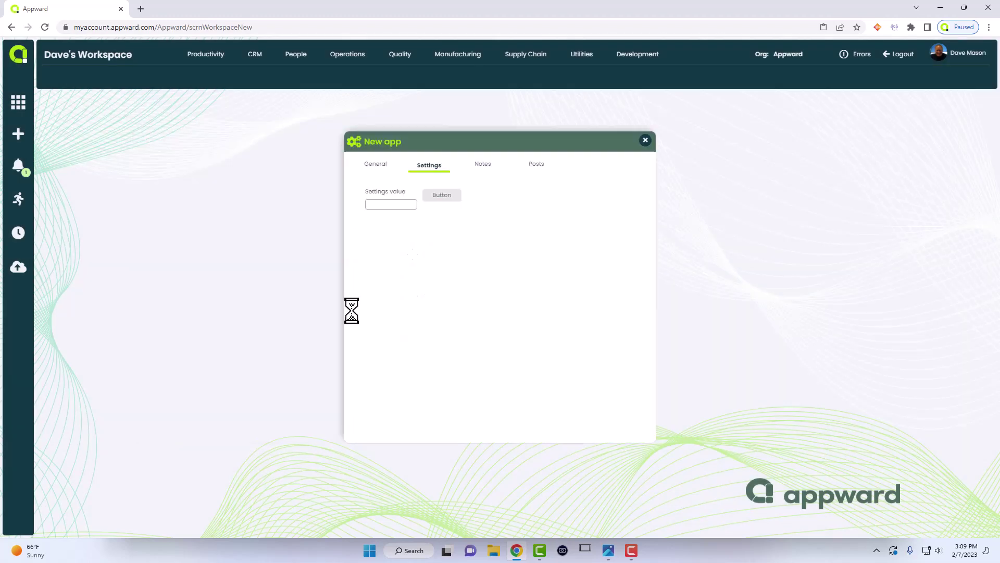
Alternate between the General and Settings tabs to check that each loads its own screen, and move the popup aside
{"action": "left_click", "coordinate": [375, 164]}
{"action": "left_click", "coordinate": [421, 170]}
{"action": "left_click", "coordinate": [381, 170]}
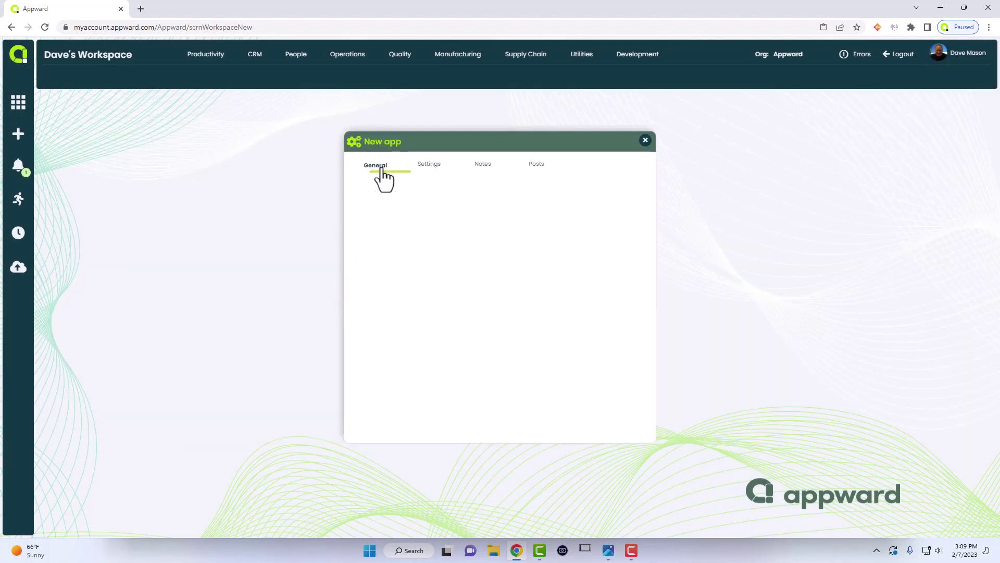
{"action": "left_click", "coordinate": [430, 168]}
{"action": "left_click_drag", "start_coordinate": [362, 133], "coordinate": [160, 112]}
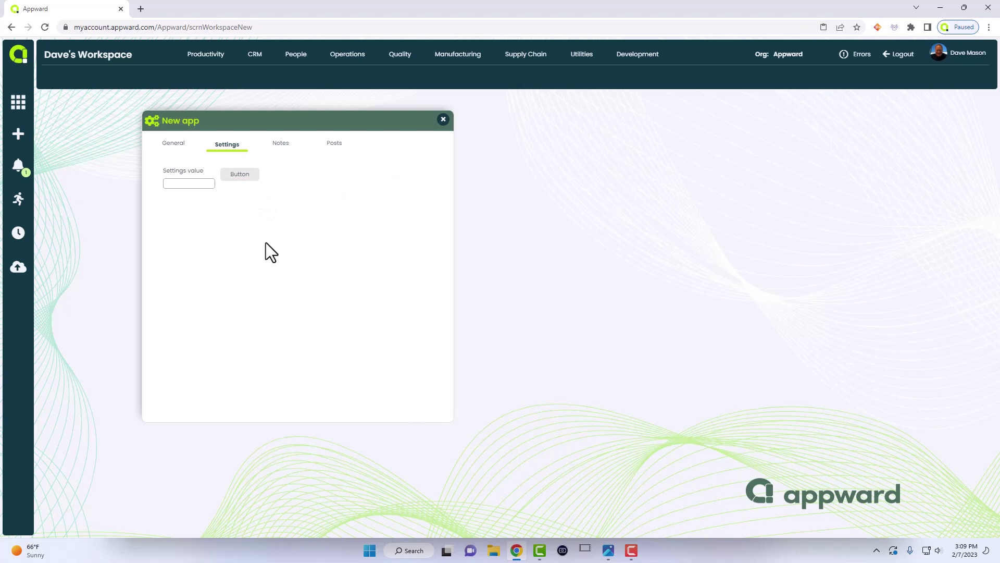
Switch the popup to the General tab, open it in Screen Design and select scrnGeneral
{"action": "left_click", "coordinate": [166, 147]}
{"action": "right_click", "coordinate": [248, 195]}
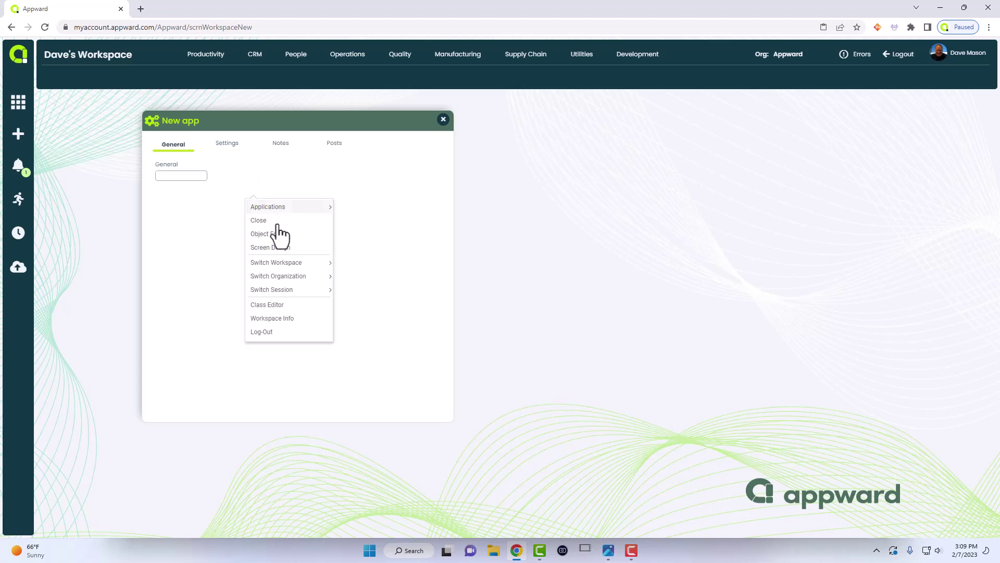
{"action": "left_click", "coordinate": [280, 245]}
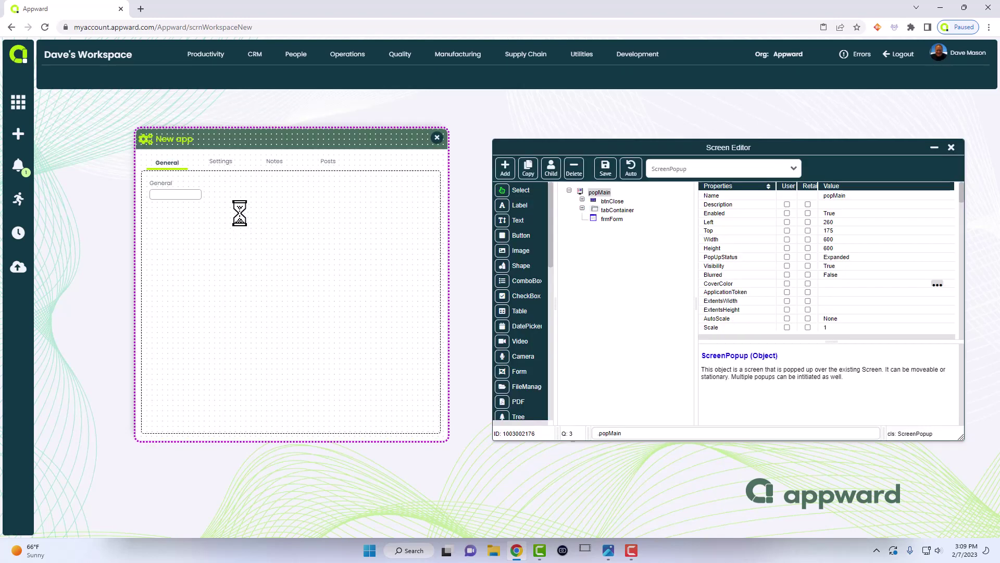
{"action": "left_click", "coordinate": [242, 209]}
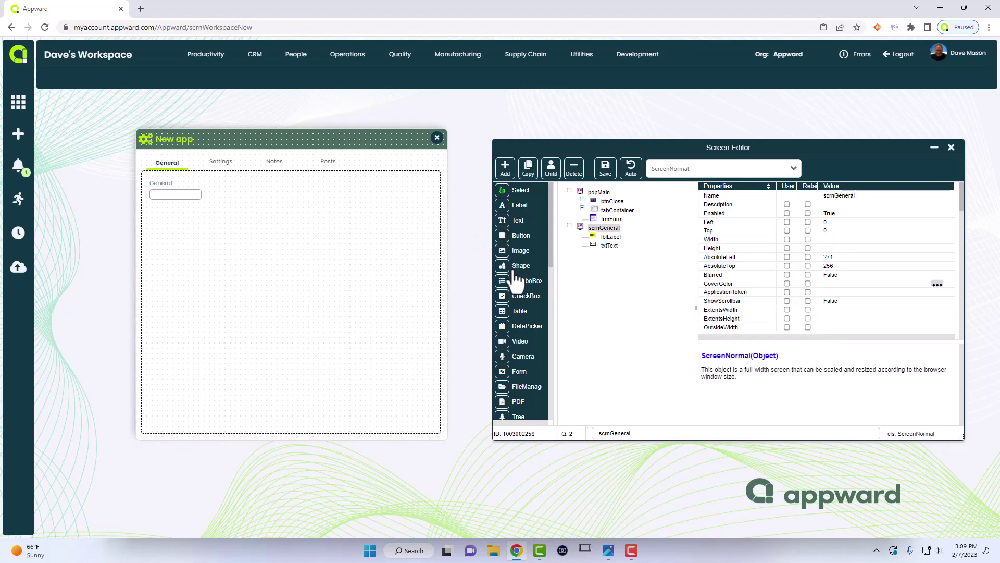
Add a Tab container to scrnGeneral below the text box, at Left 10, Top 100
{"action": "scroll", "coordinate": [509, 345], "scroll_direction": "down", "scroll_amount": 2}
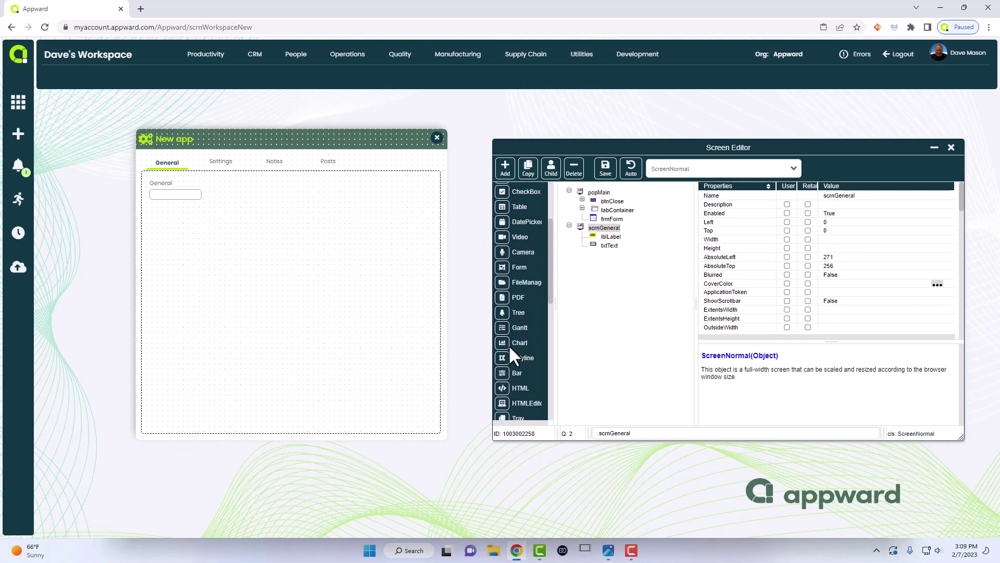
{"action": "scroll", "coordinate": [508, 347], "scroll_direction": "down", "scroll_amount": 2}
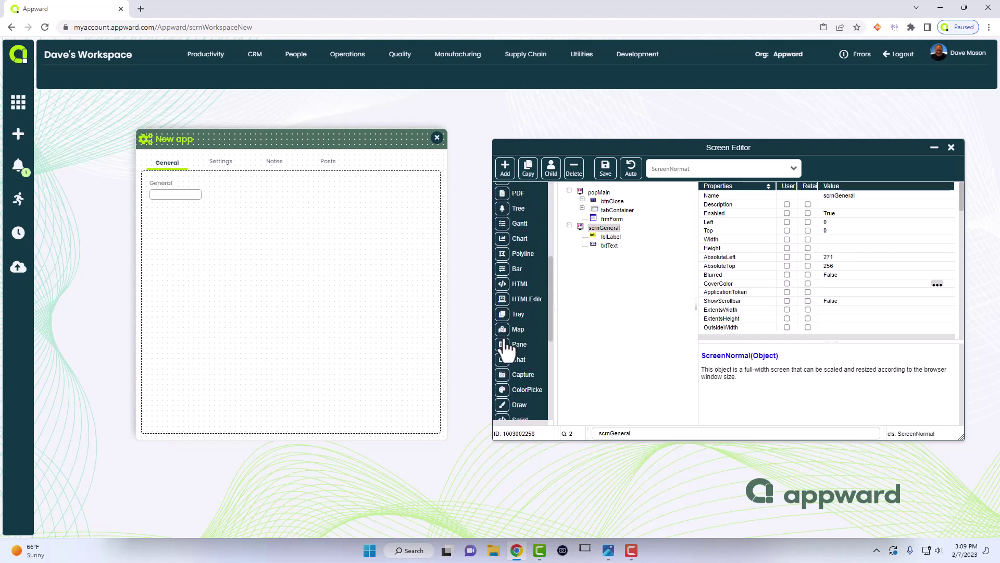
{"action": "scroll", "coordinate": [506, 364], "scroll_direction": "up", "scroll_amount": 2}
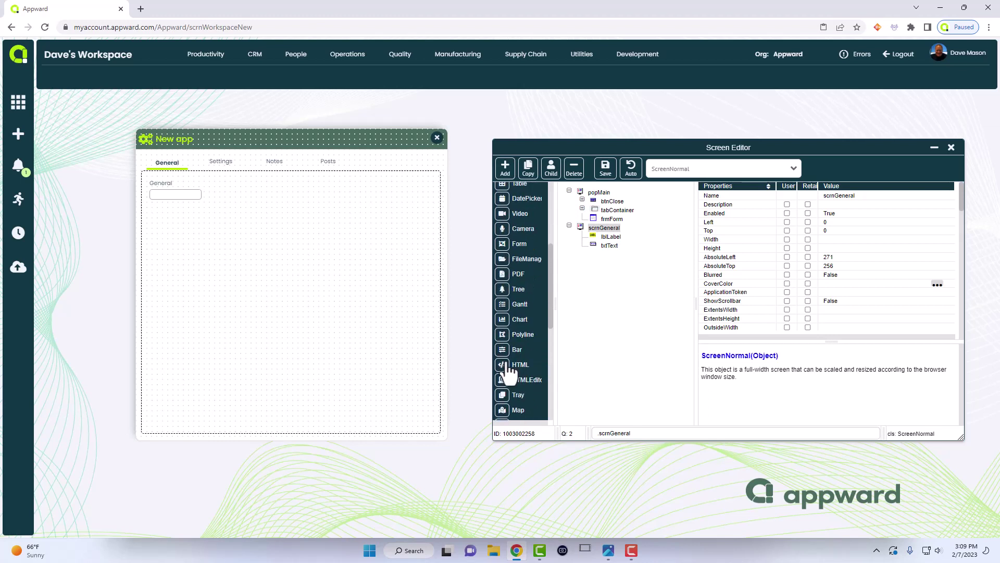
{"action": "scroll", "coordinate": [511, 339], "scroll_direction": "up", "scroll_amount": 1}
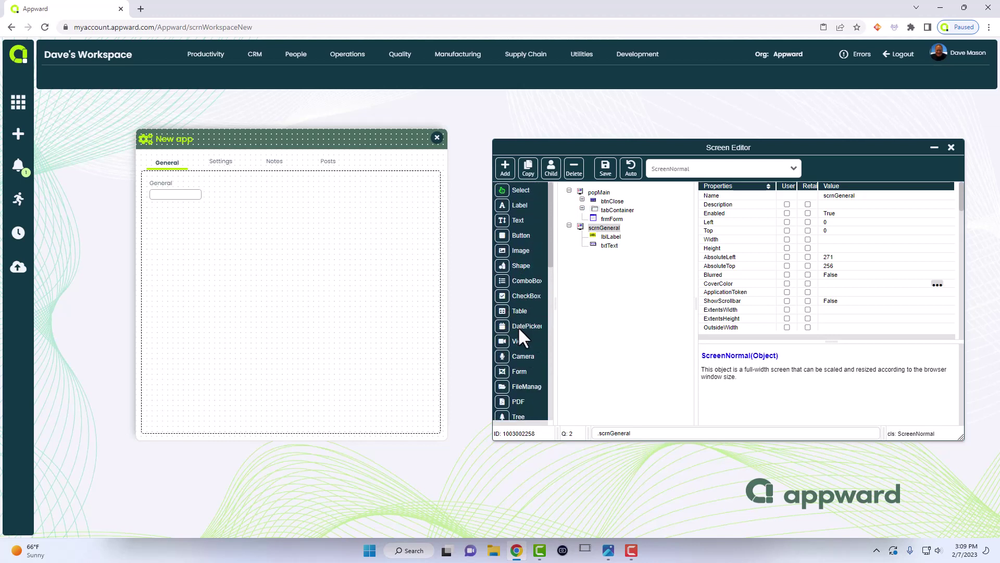
{"action": "scroll", "coordinate": [517, 326], "scroll_direction": "down", "scroll_amount": 3}
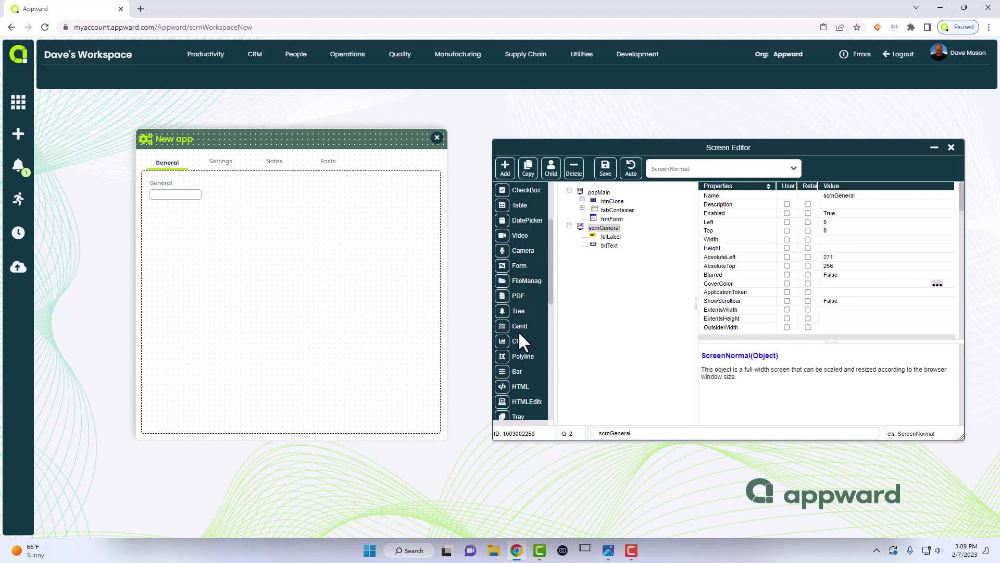
{"action": "scroll", "coordinate": [519, 333], "scroll_direction": "down", "scroll_amount": 4}
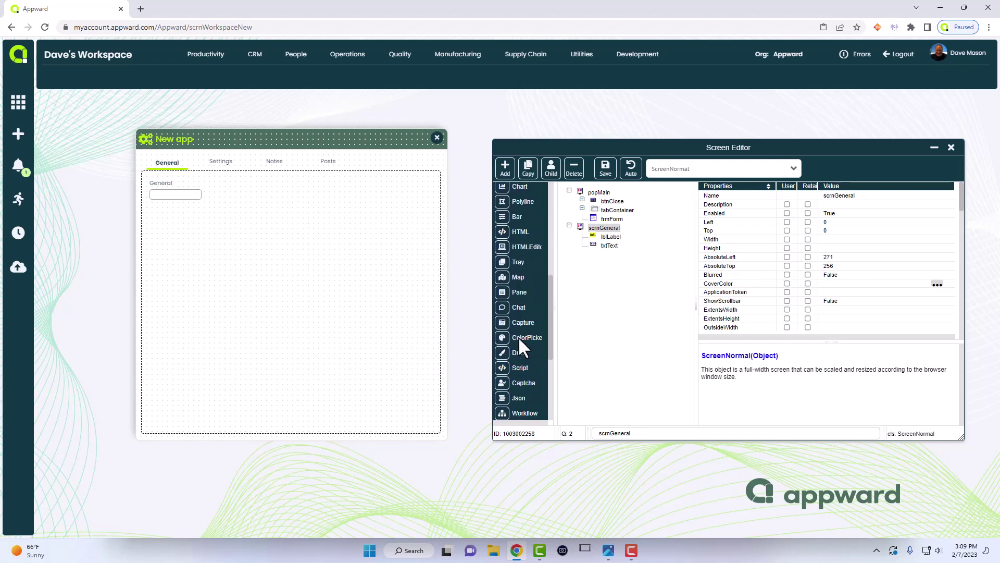
{"action": "scroll", "coordinate": [518, 336], "scroll_direction": "down", "scroll_amount": 3}
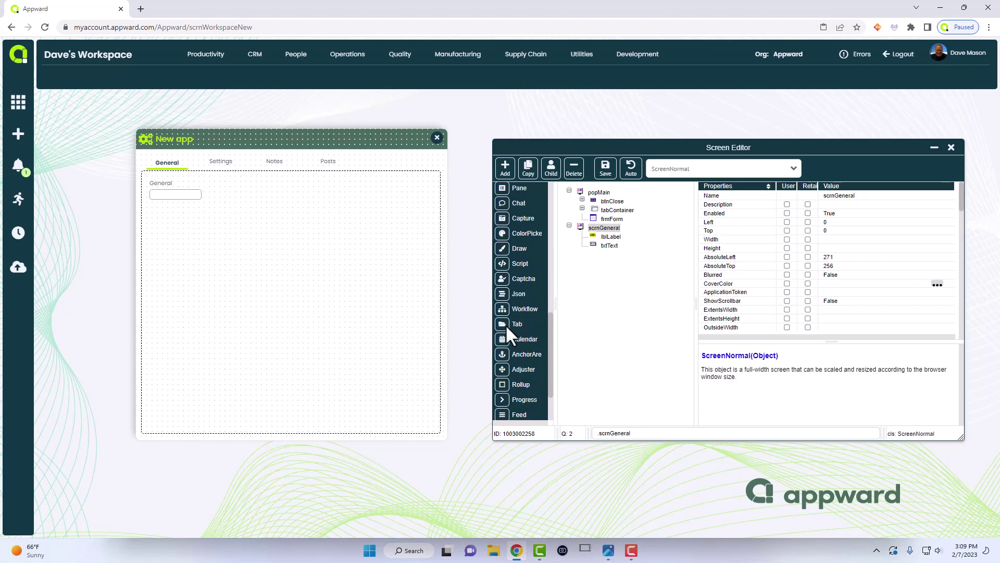
{"action": "left_click_drag", "start_coordinate": [506, 324], "coordinate": [149, 221]}
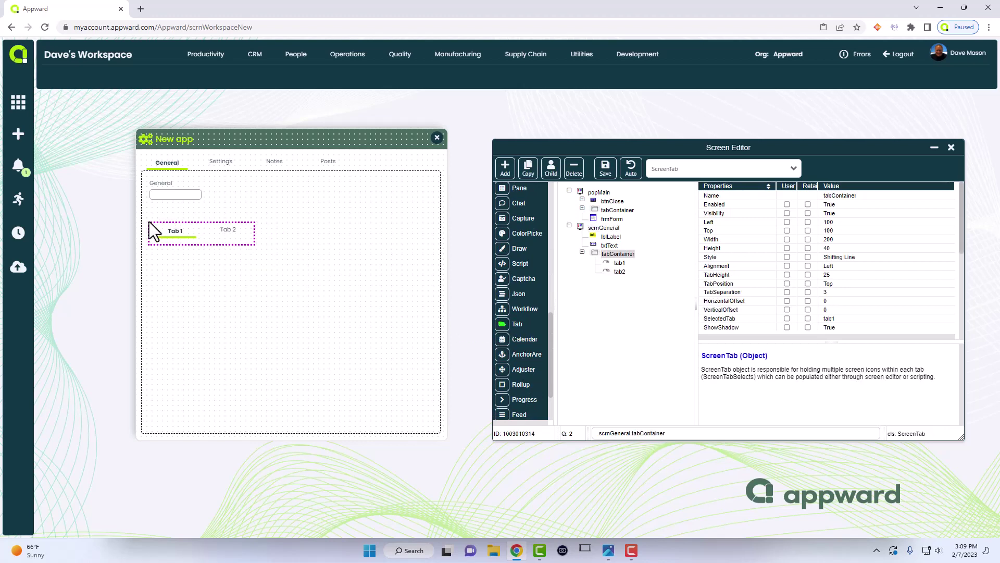
{"action": "left_click", "coordinate": [231, 251]}
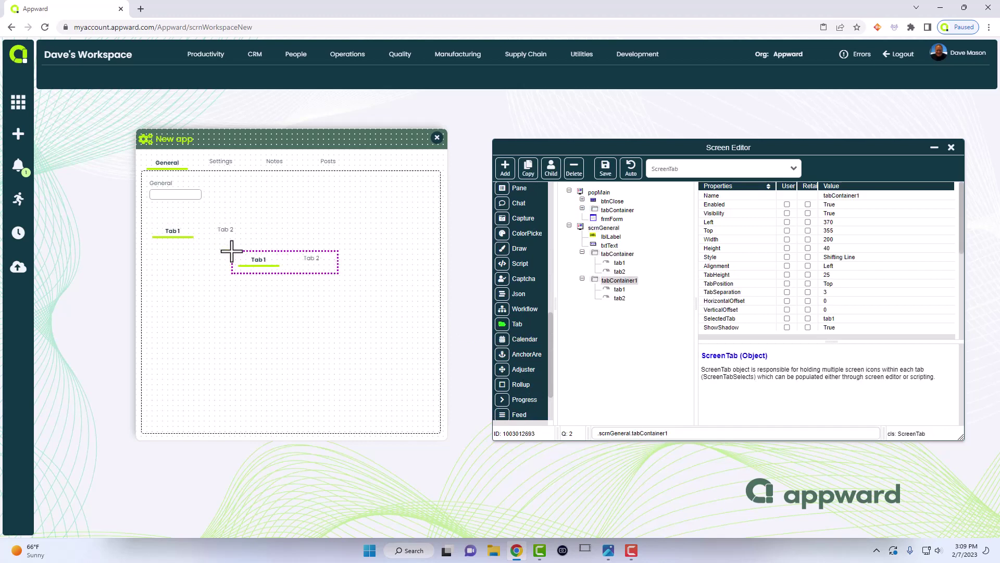
{"action": "key", "text": "Escape"}
Add a form beneath the nested tabs at Left 15, Top 140, and enlarge it to Width 500, Height 335
{"action": "scroll", "coordinate": [529, 242], "scroll_direction": "up", "scroll_amount": 5}
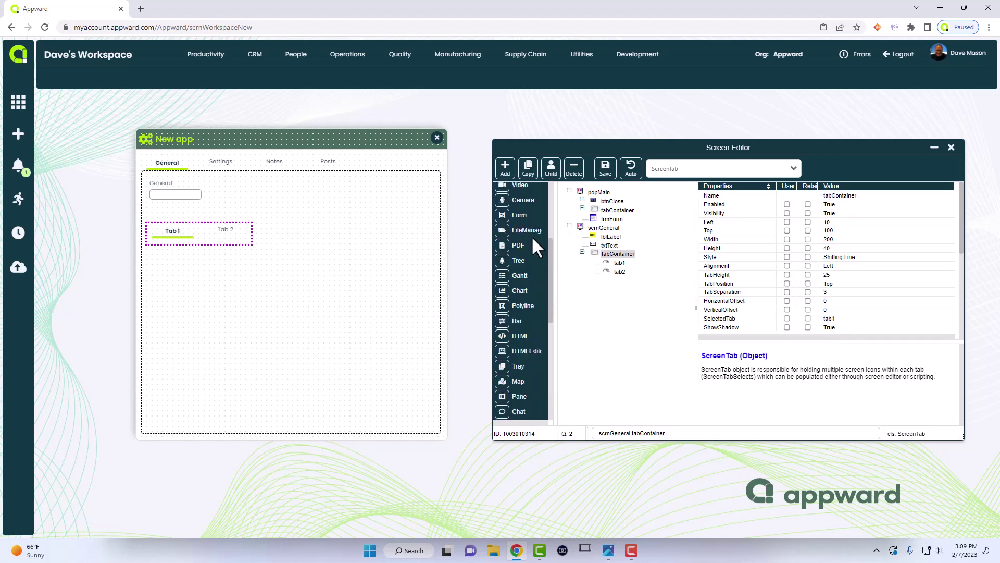
{"action": "left_click", "coordinate": [519, 215]}
{"action": "left_click_drag", "start_coordinate": [341, 282], "coordinate": [150, 245]}
{"action": "left_click", "coordinate": [149, 245]}
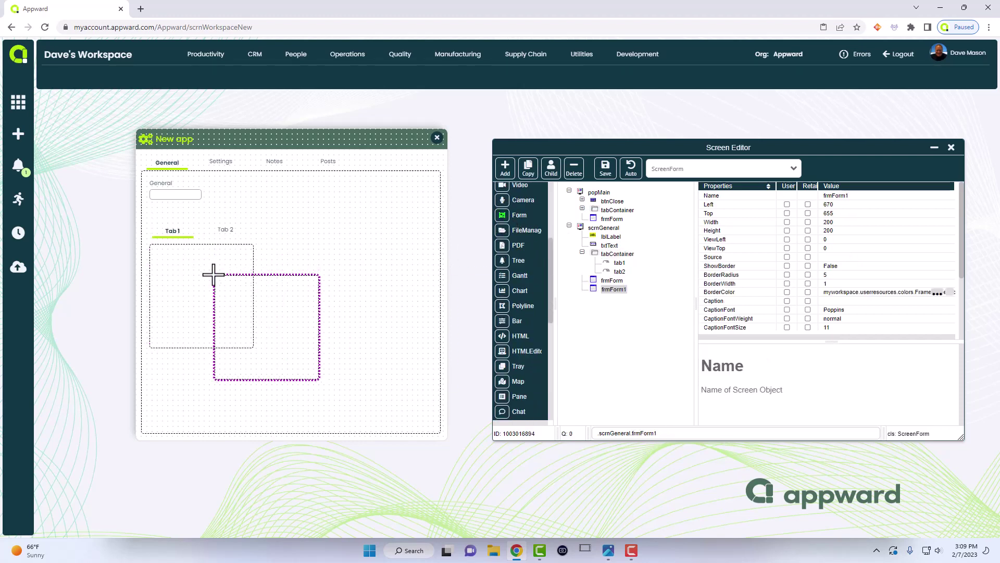
{"action": "key", "text": "Escape"}
{"action": "left_click_drag", "start_coordinate": [253, 273], "coordinate": [408, 297]}
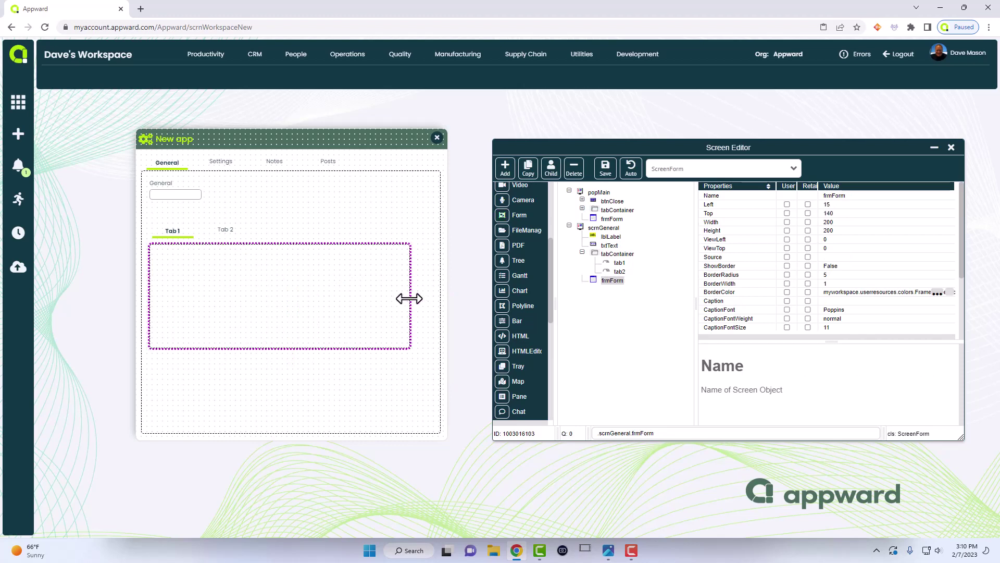
{"action": "left_click_drag", "start_coordinate": [393, 365], "coordinate": [391, 417]}
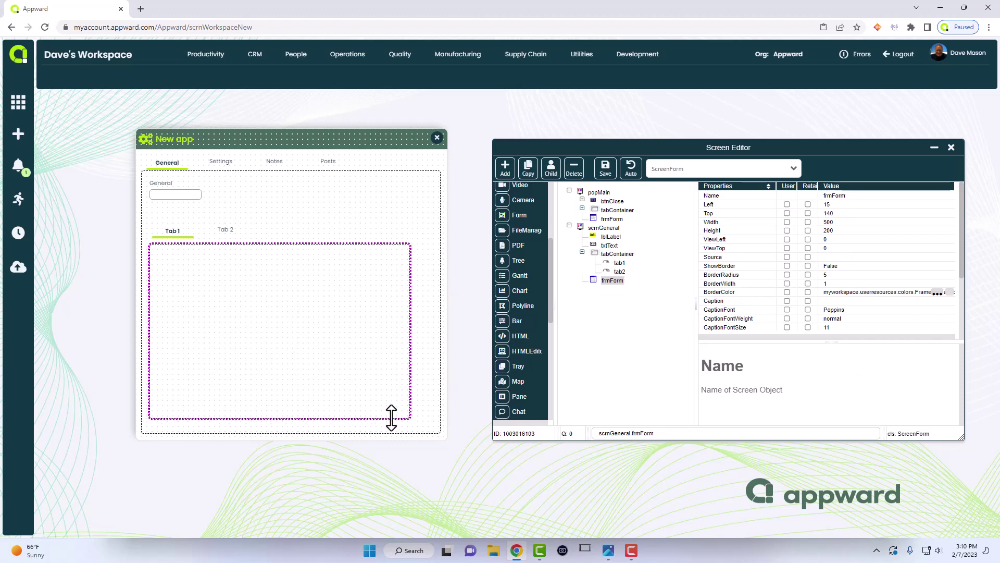
Review the nested tab container and its form on scrnGeneral, then exit Screen Design and save all changes
{"action": "left_click", "coordinate": [180, 233]}
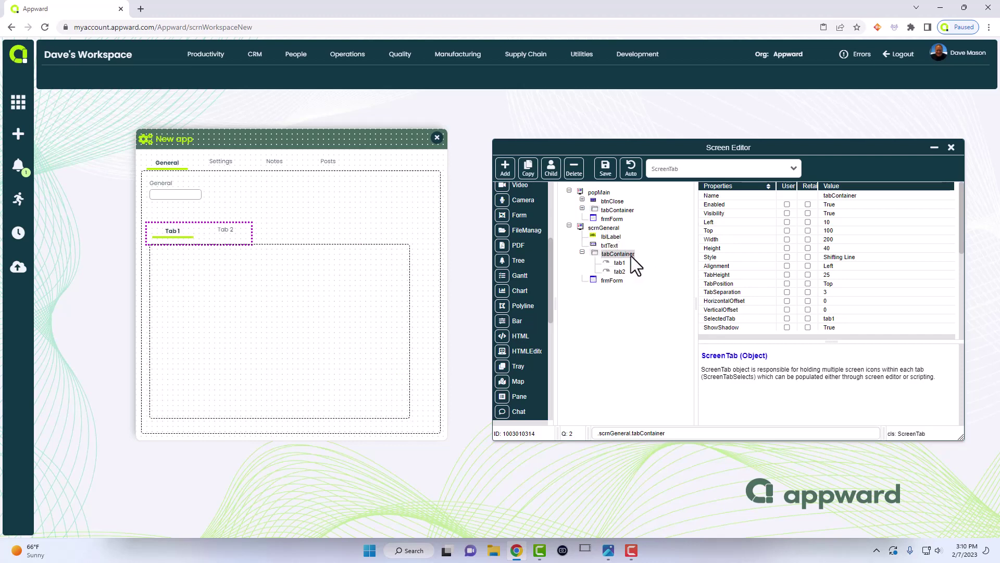
{"action": "left_click", "coordinate": [271, 245]}
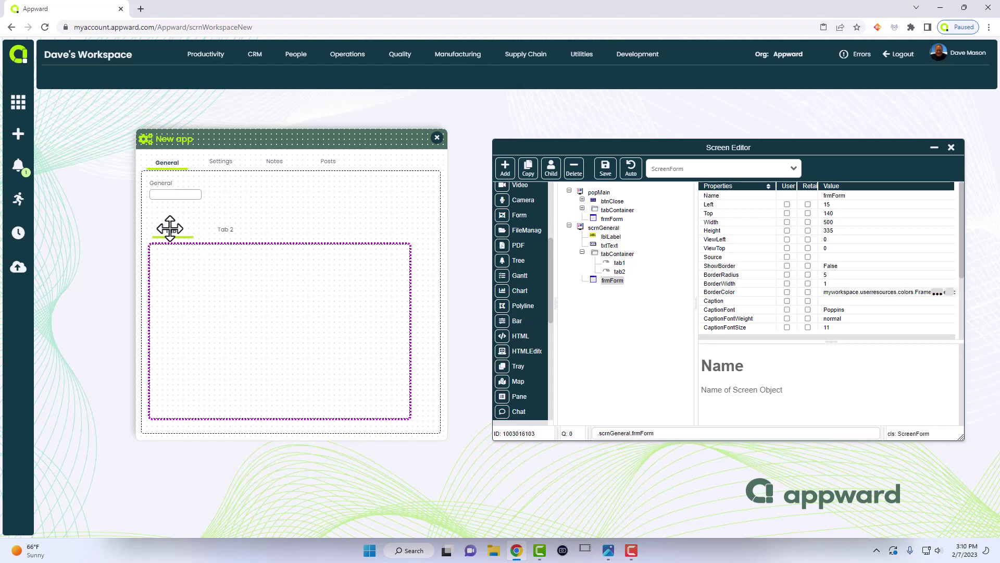
{"action": "left_click", "coordinate": [951, 149]}
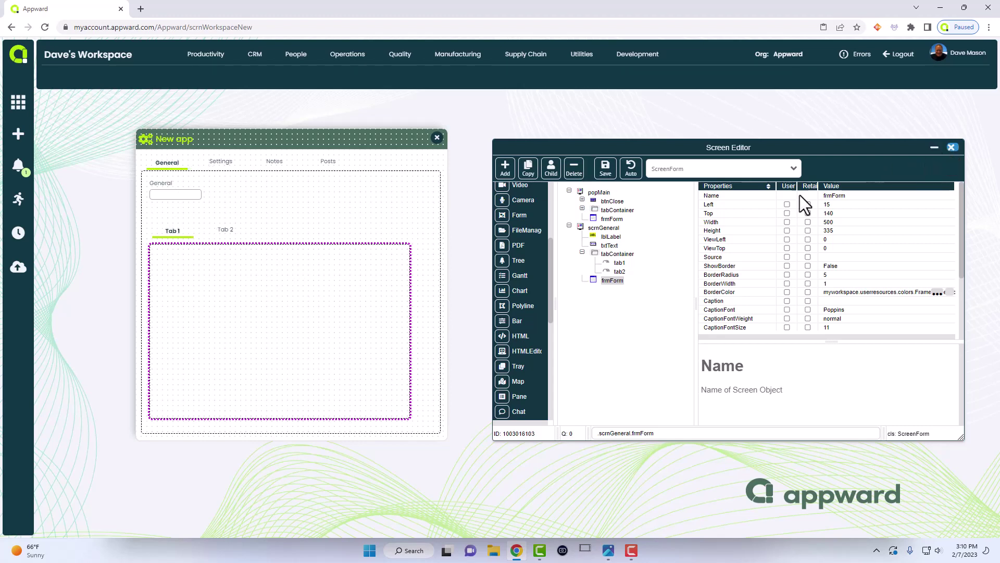
{"action": "left_click", "coordinate": [453, 313]}
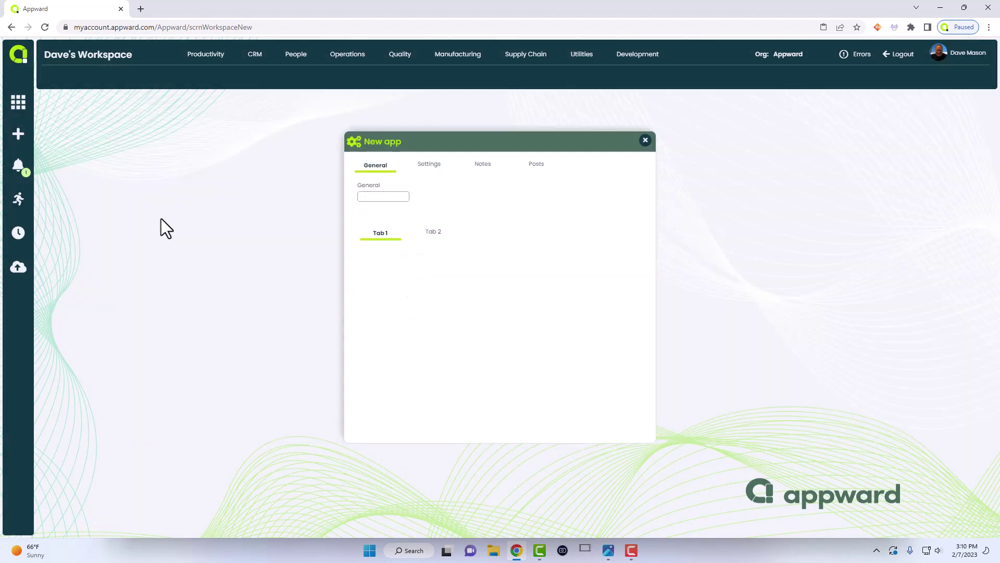
Test the nested Tab 1 and Tab 2, and switch the popup to Settings and back to General
{"action": "left_click", "coordinate": [415, 237]}
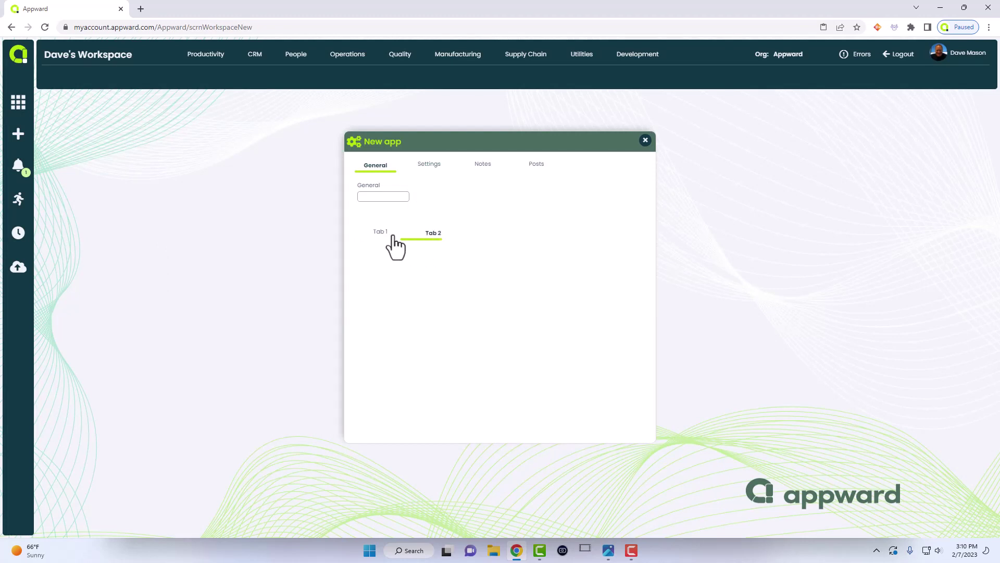
{"action": "left_click", "coordinate": [392, 234]}
{"action": "left_click", "coordinate": [429, 166]}
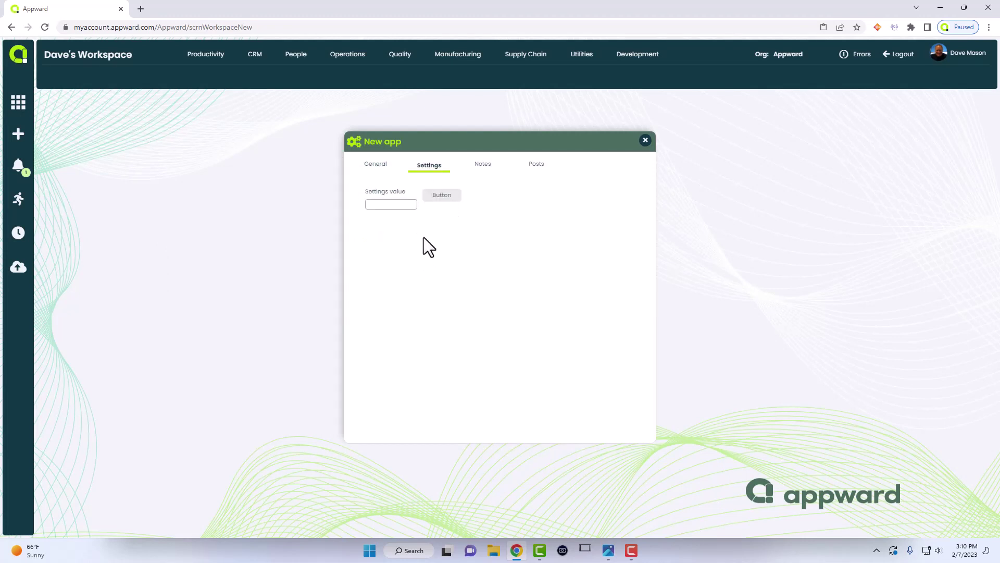
{"action": "left_click", "coordinate": [377, 165]}
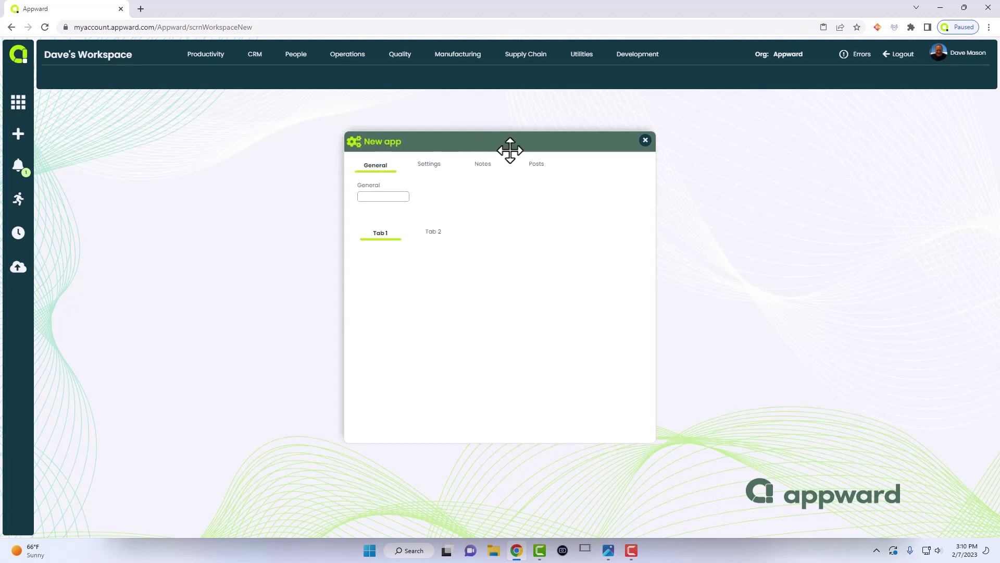